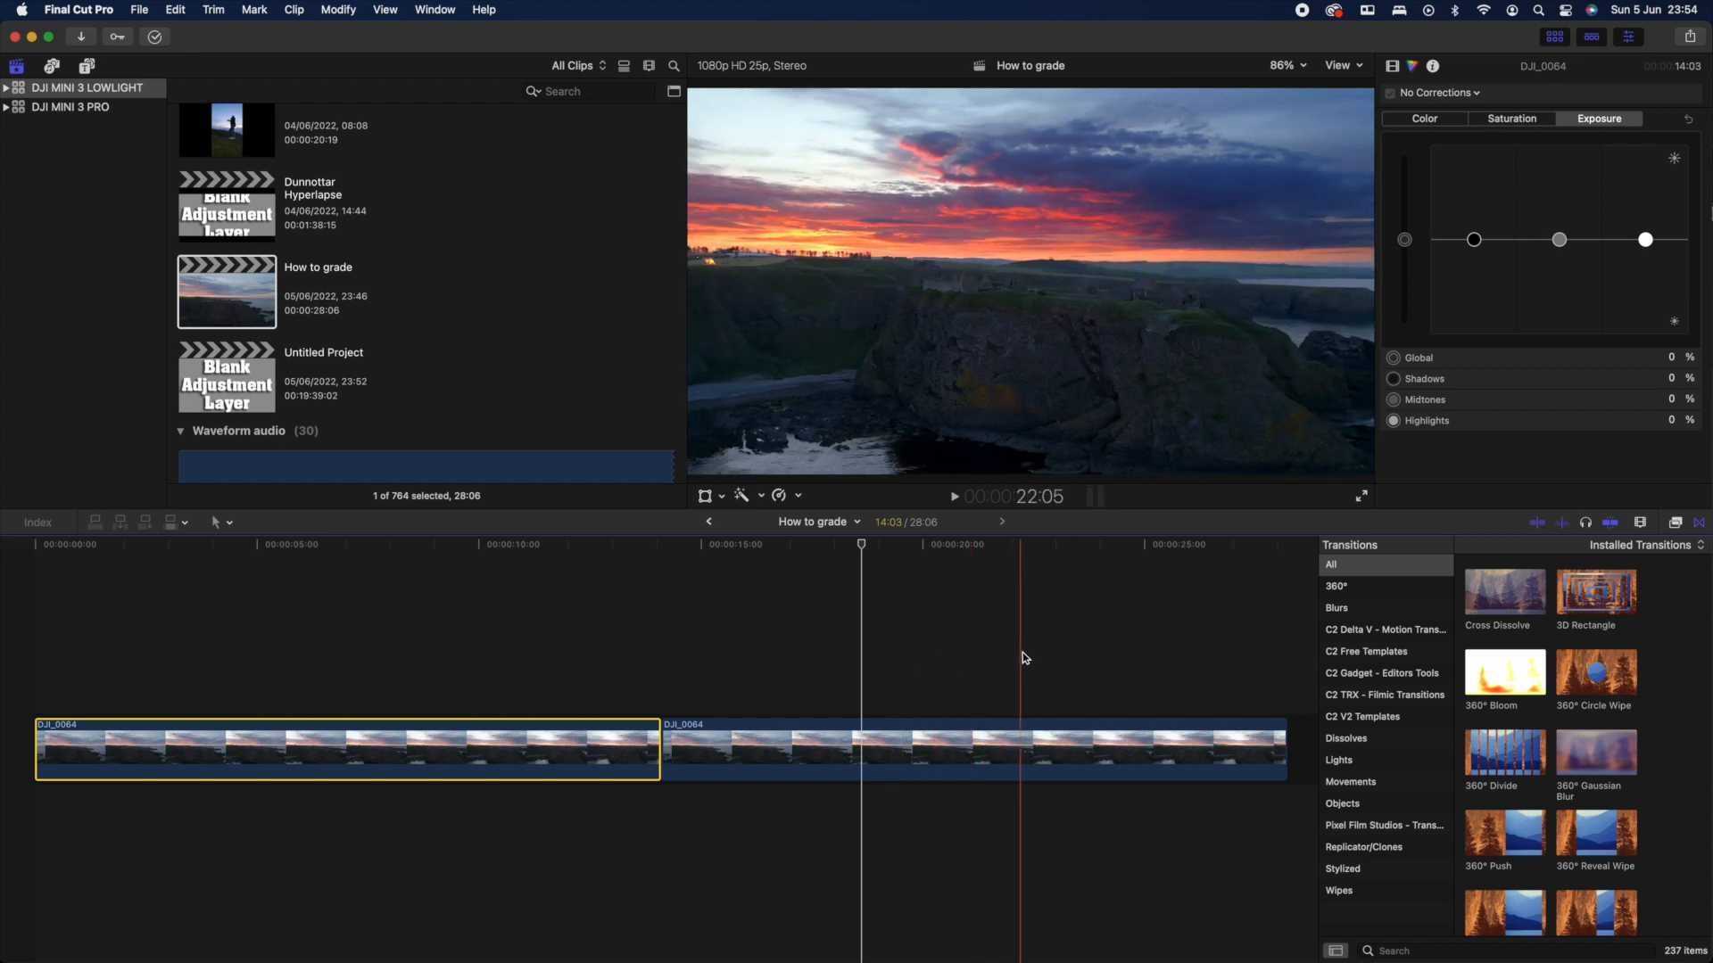
Bring up the colour corrections and select the first DJI_0064 clip, with the playhead parked at 8:20.
left_click(818, 658)
key("super+6")
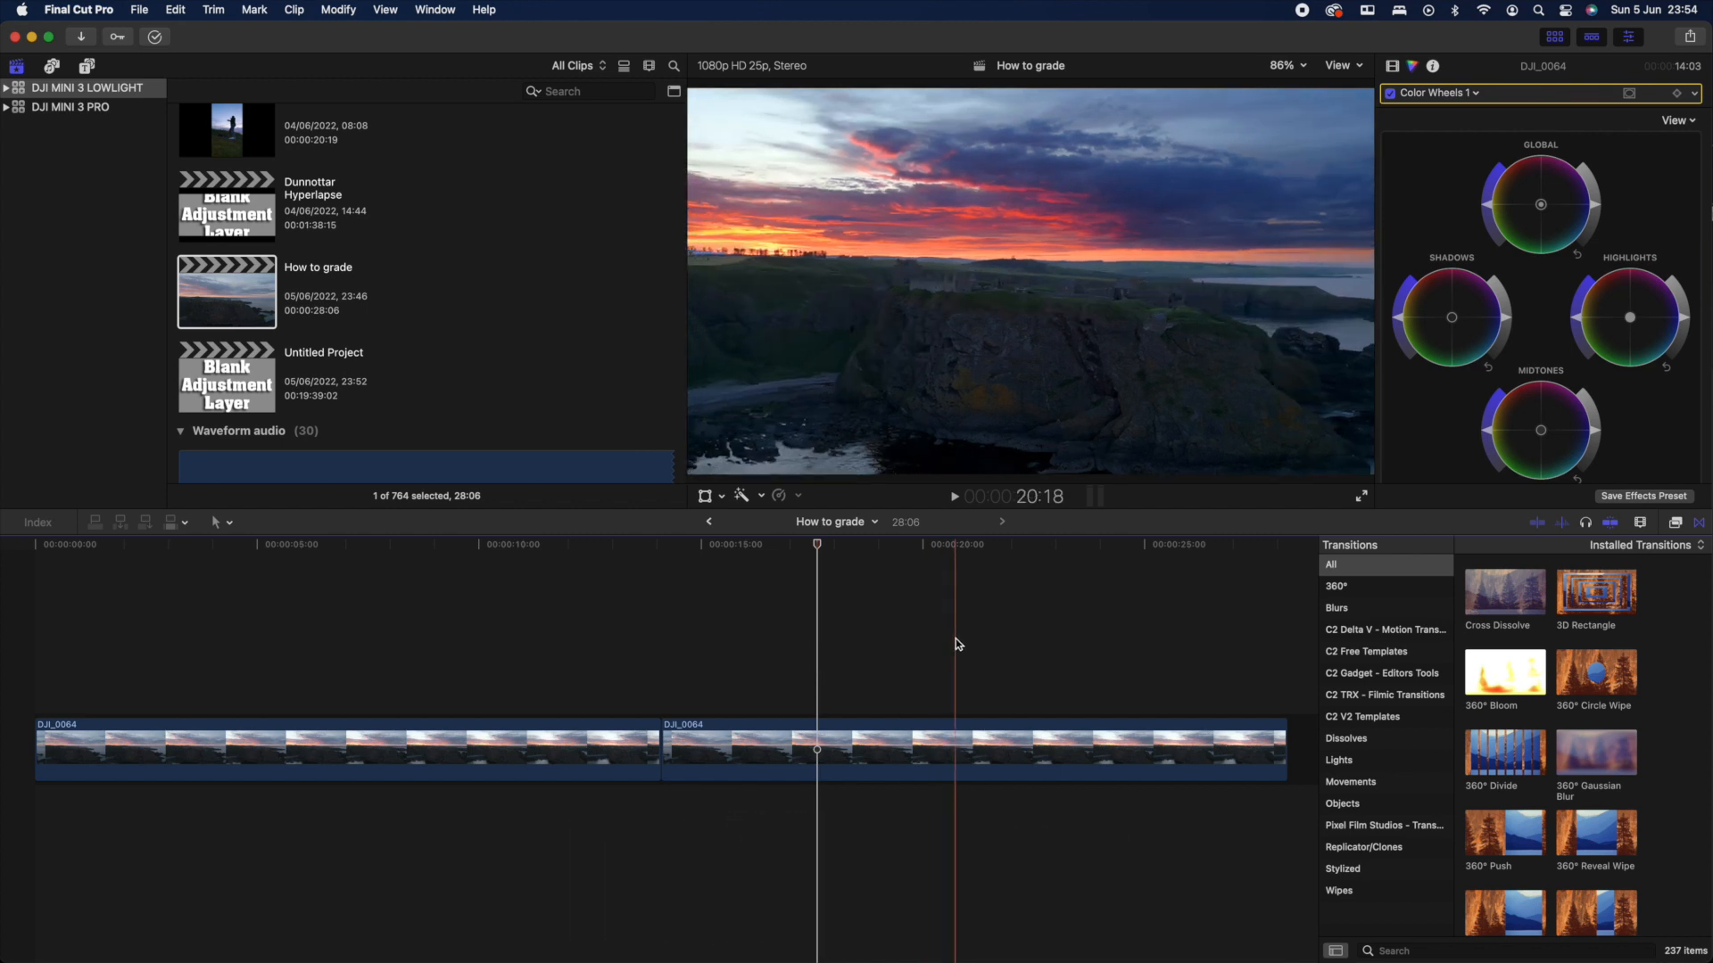
left_click(426, 651)
left_click(472, 745)
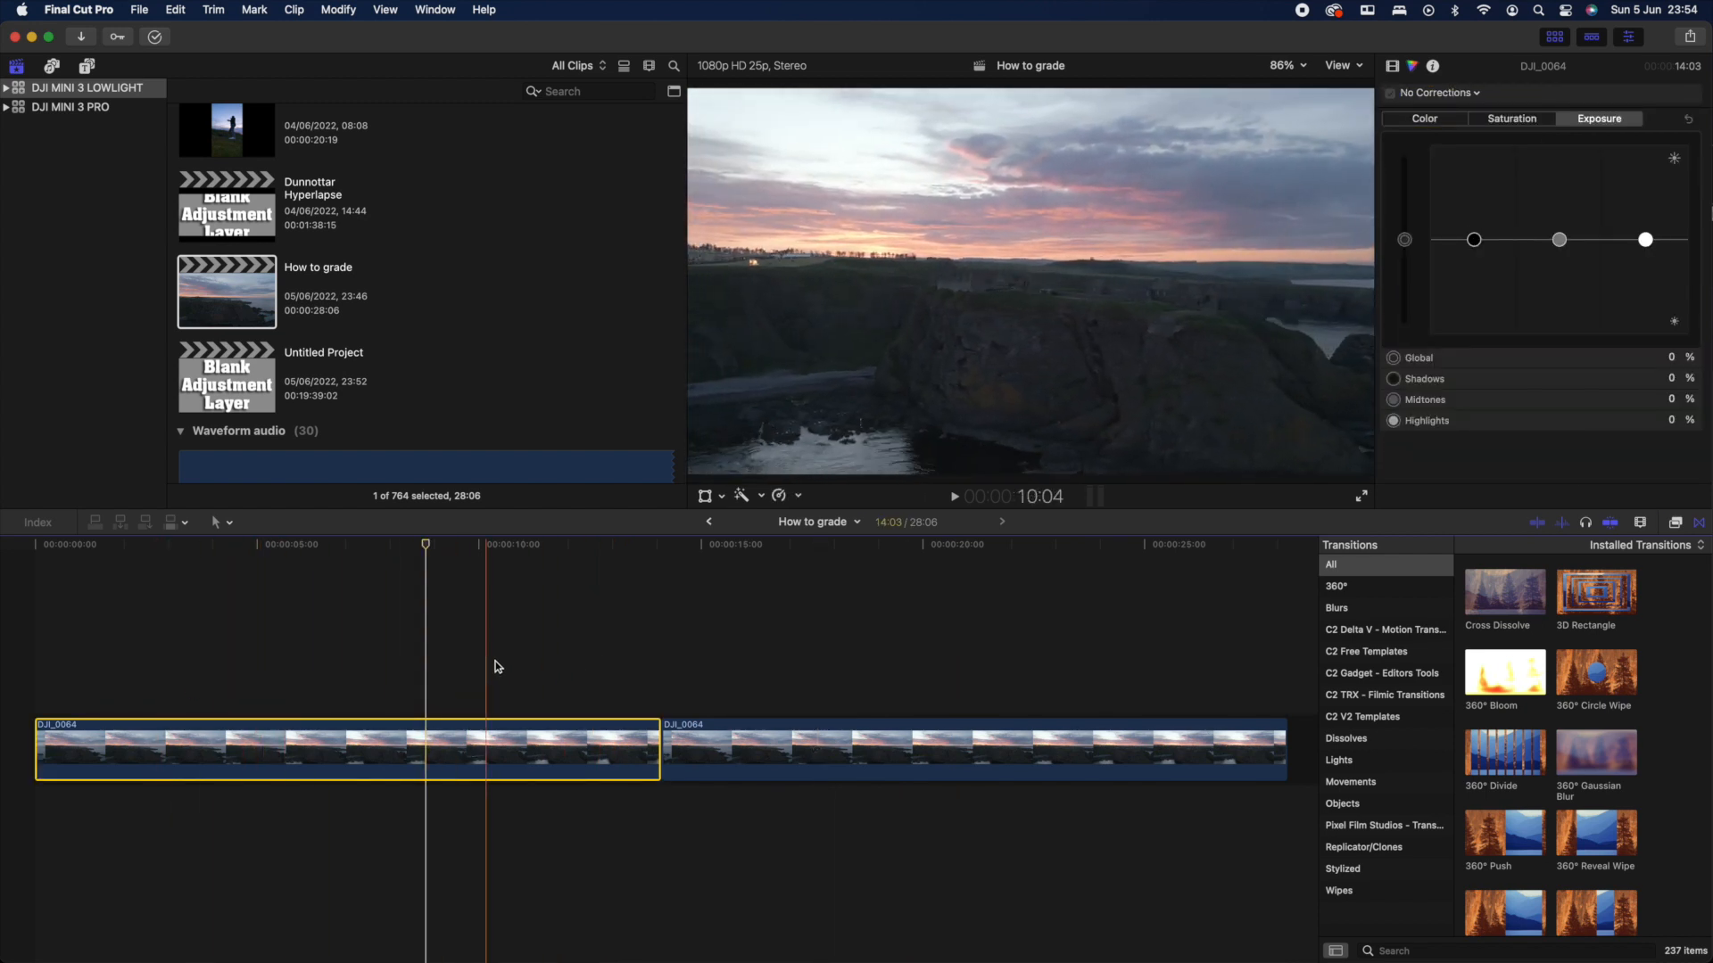
Switch to the Color & Effects workspace.
left_click(436, 9)
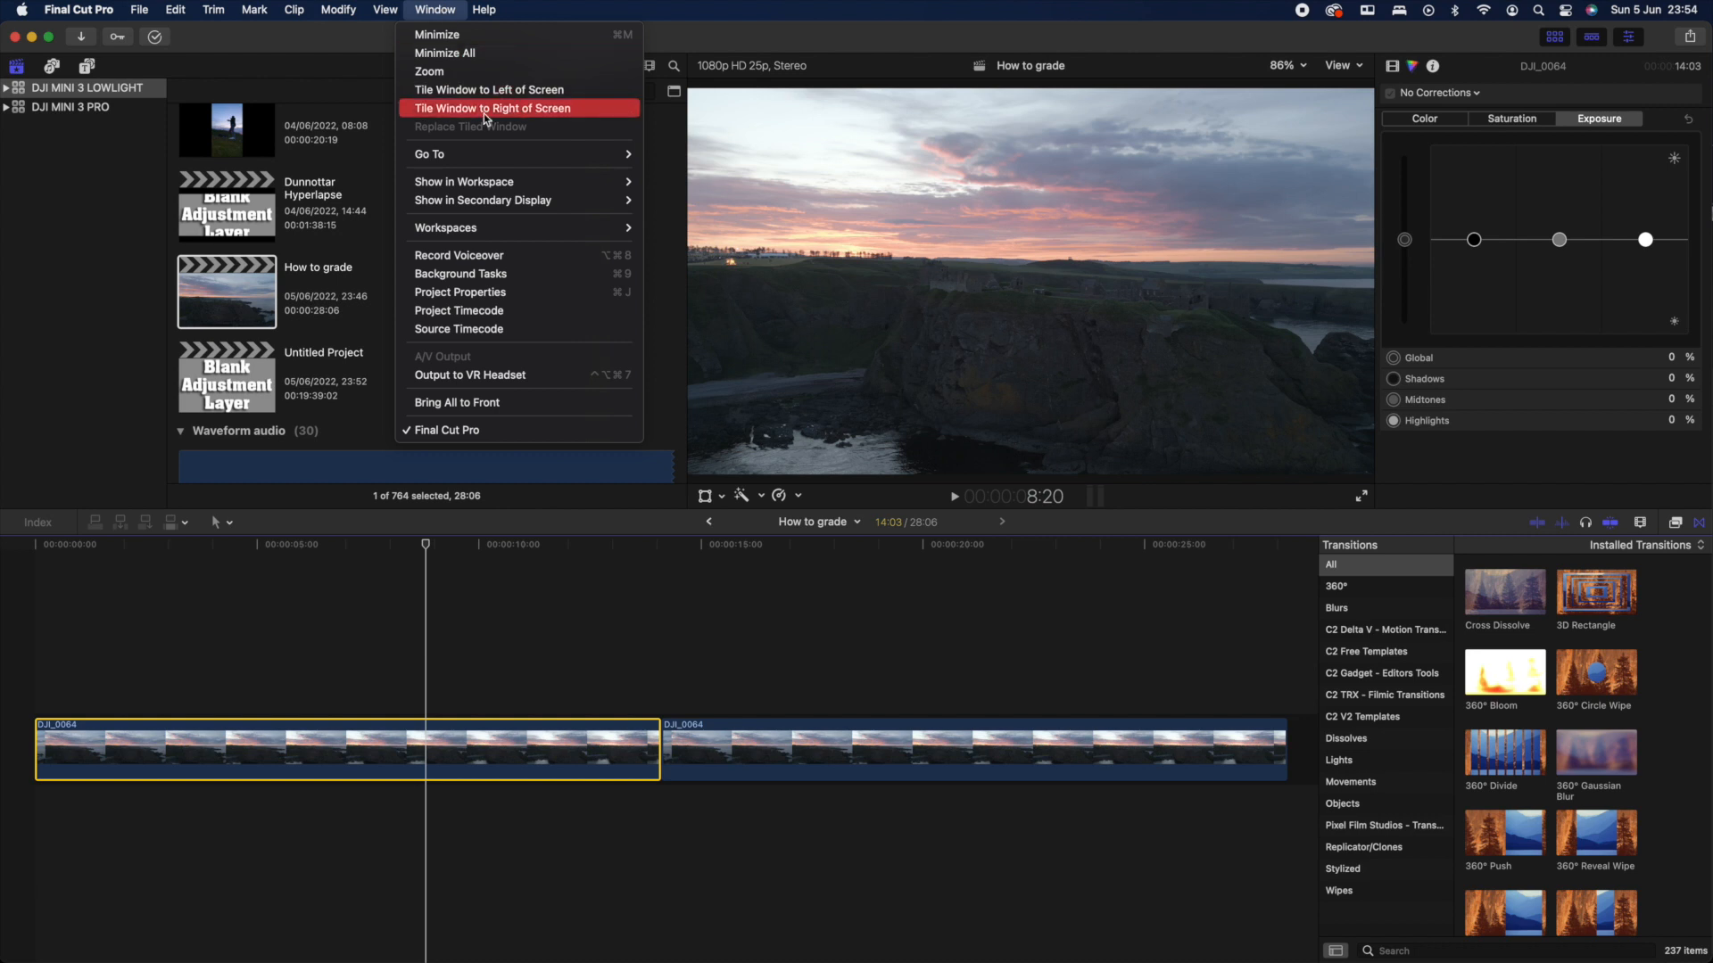
mouse_move(505, 236)
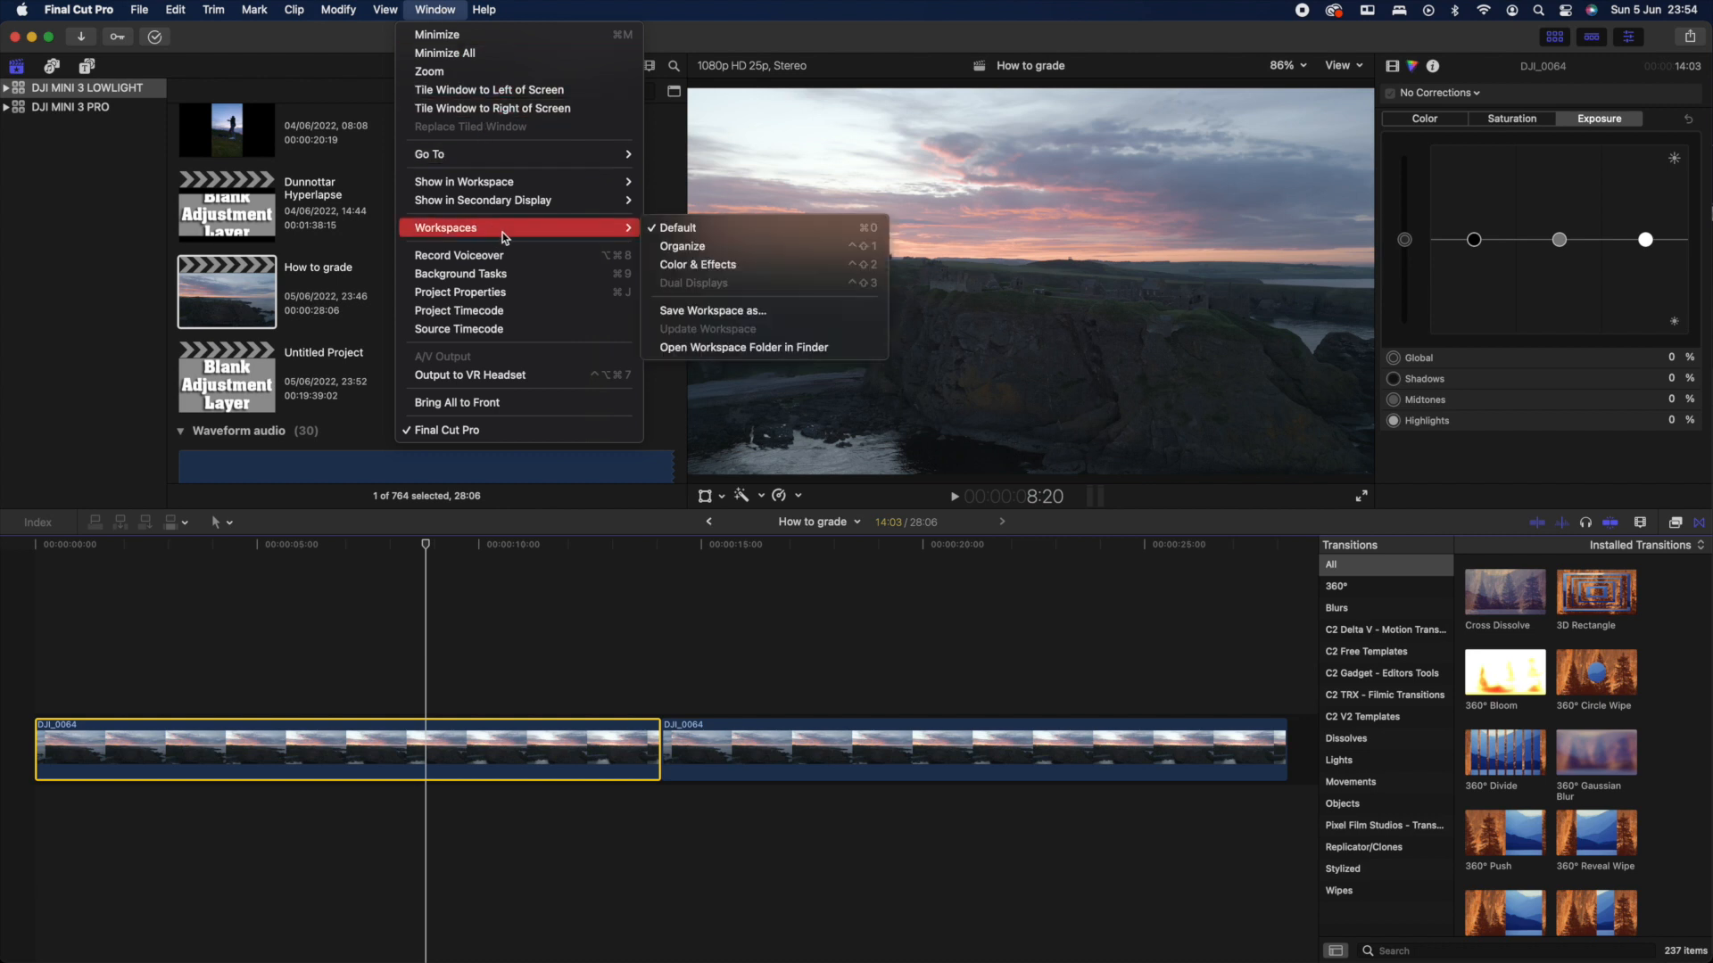
left_click(735, 264)
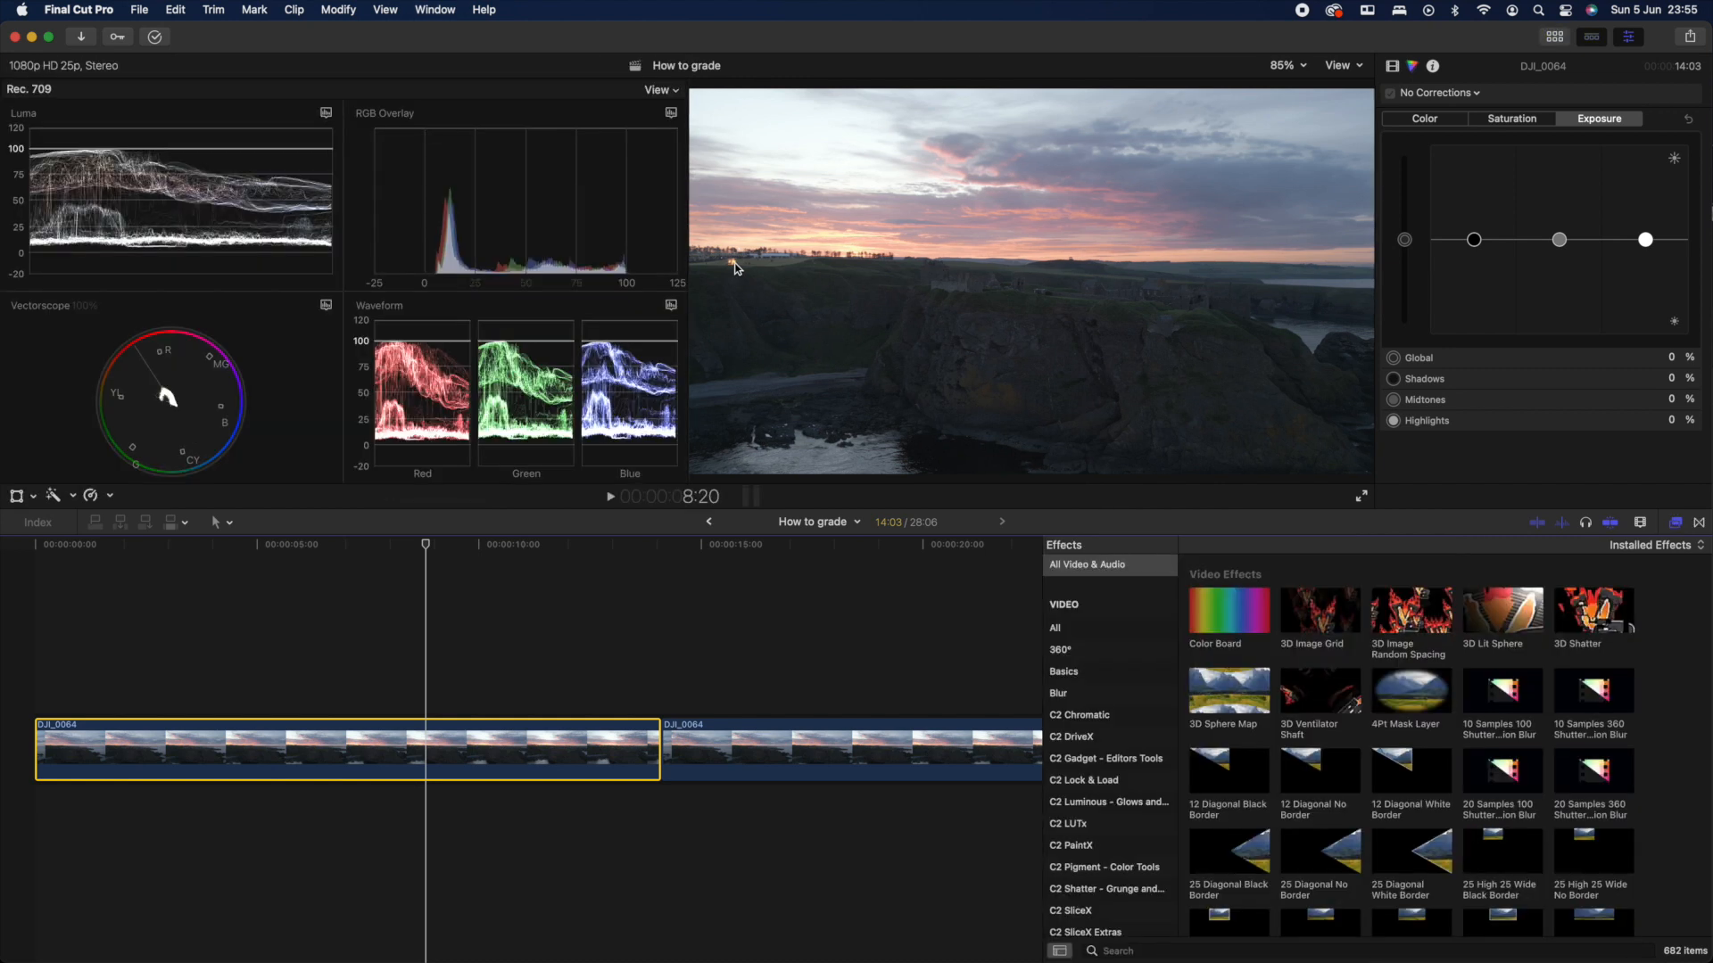
Adjust the first clip's Color Board exposure to shadows -9%, midtones 0% and highlights -1%.
left_click_drag(1559, 239, 1536, 266)
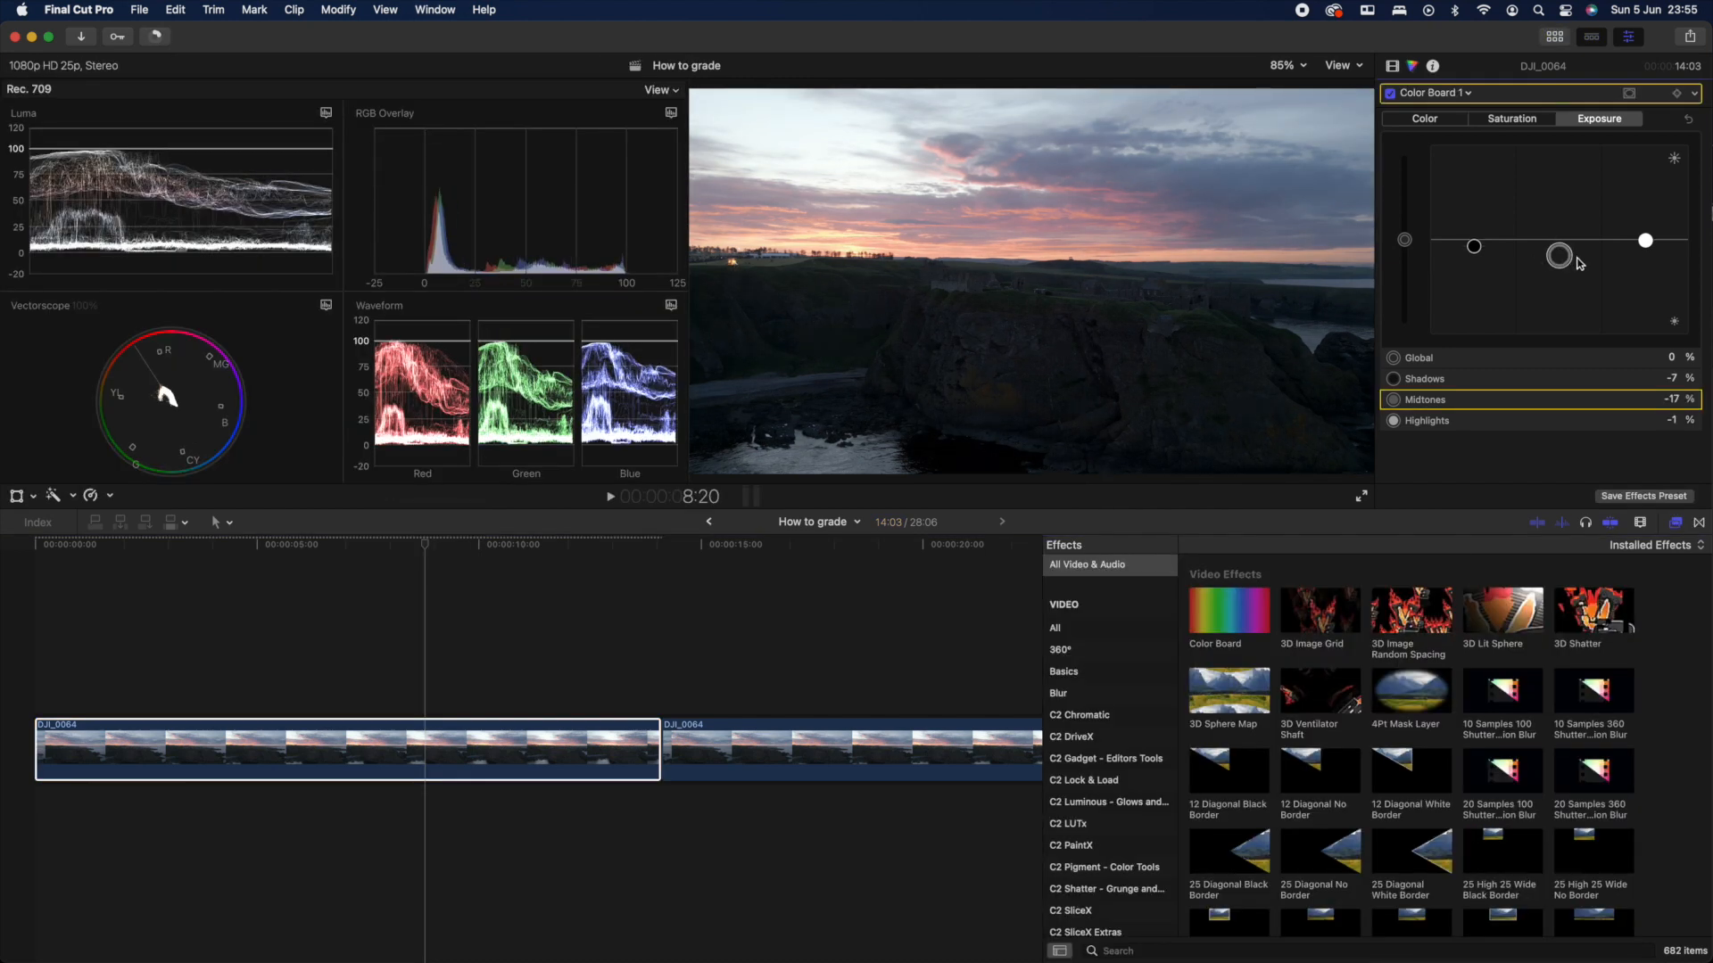
left_click_drag(1566, 260, 1568, 253)
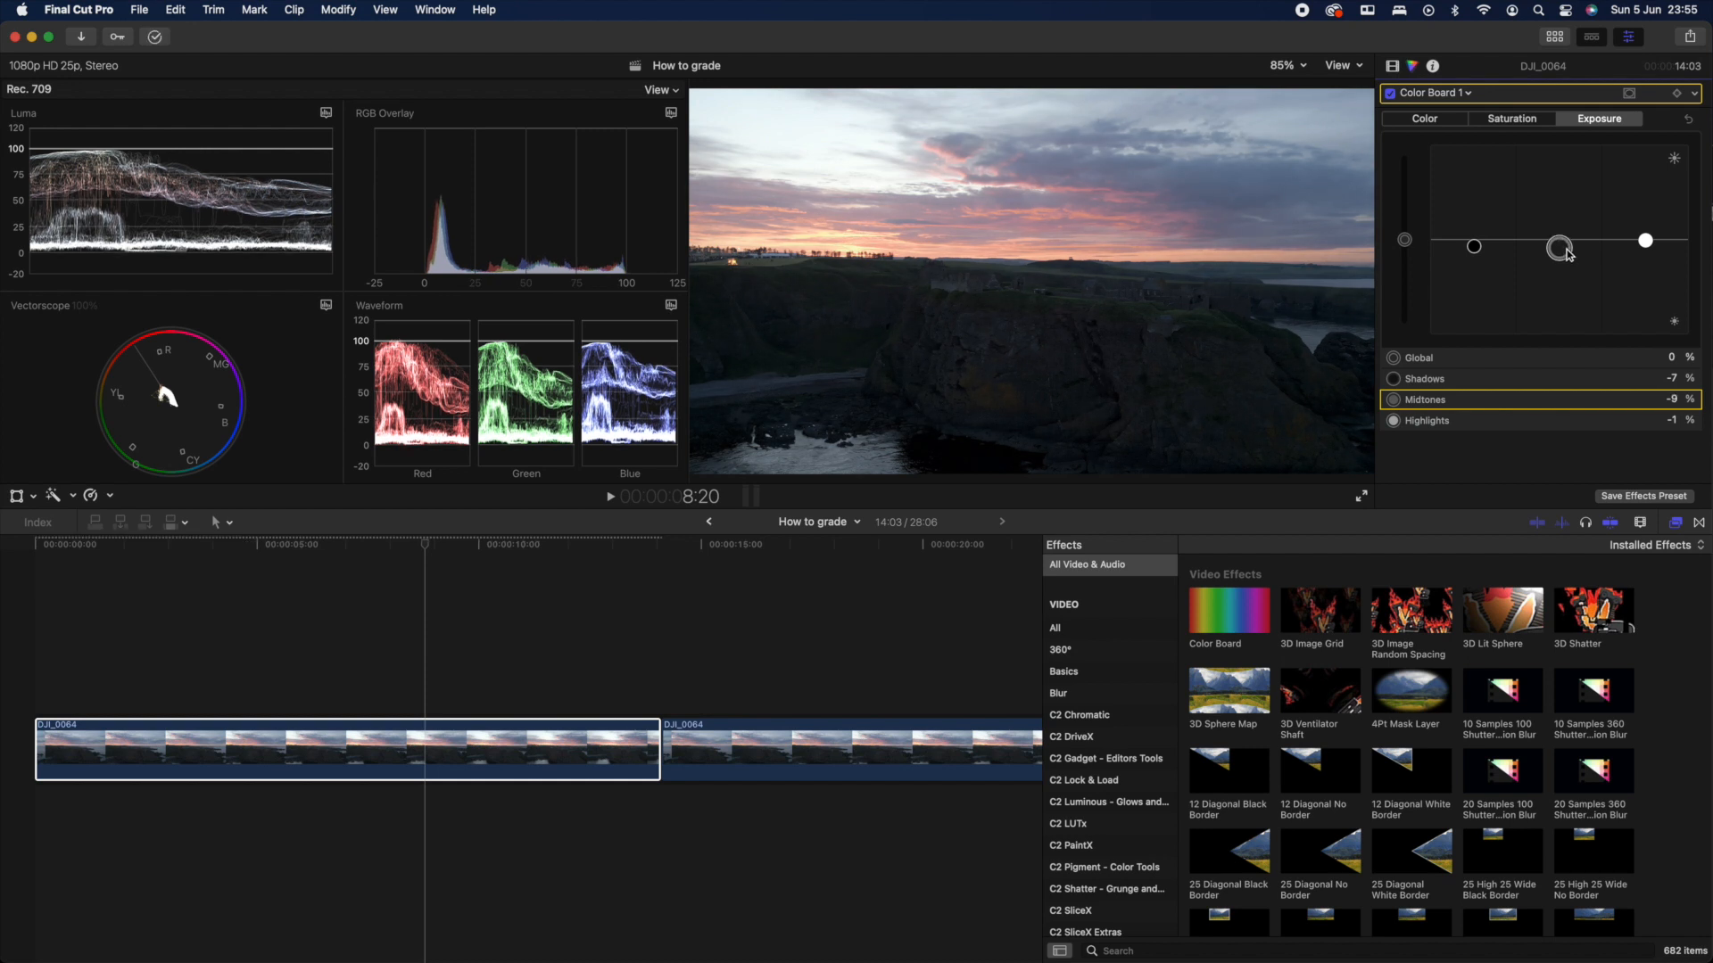
left_click(1504, 123)
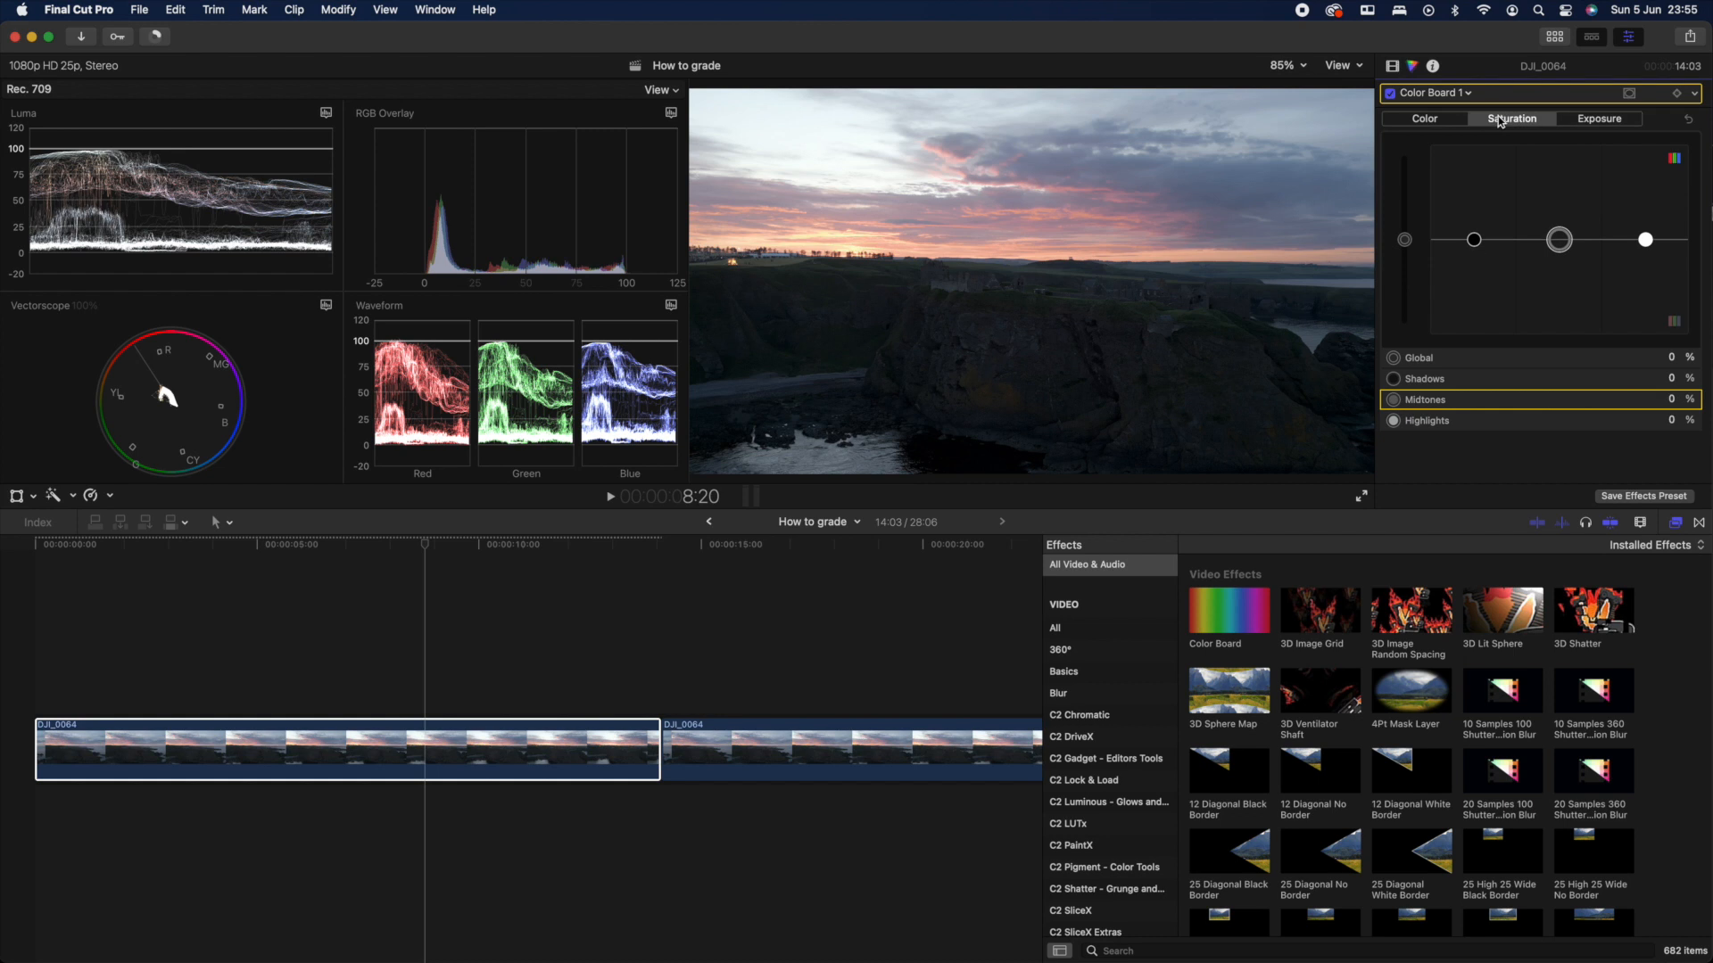
left_click(1600, 120)
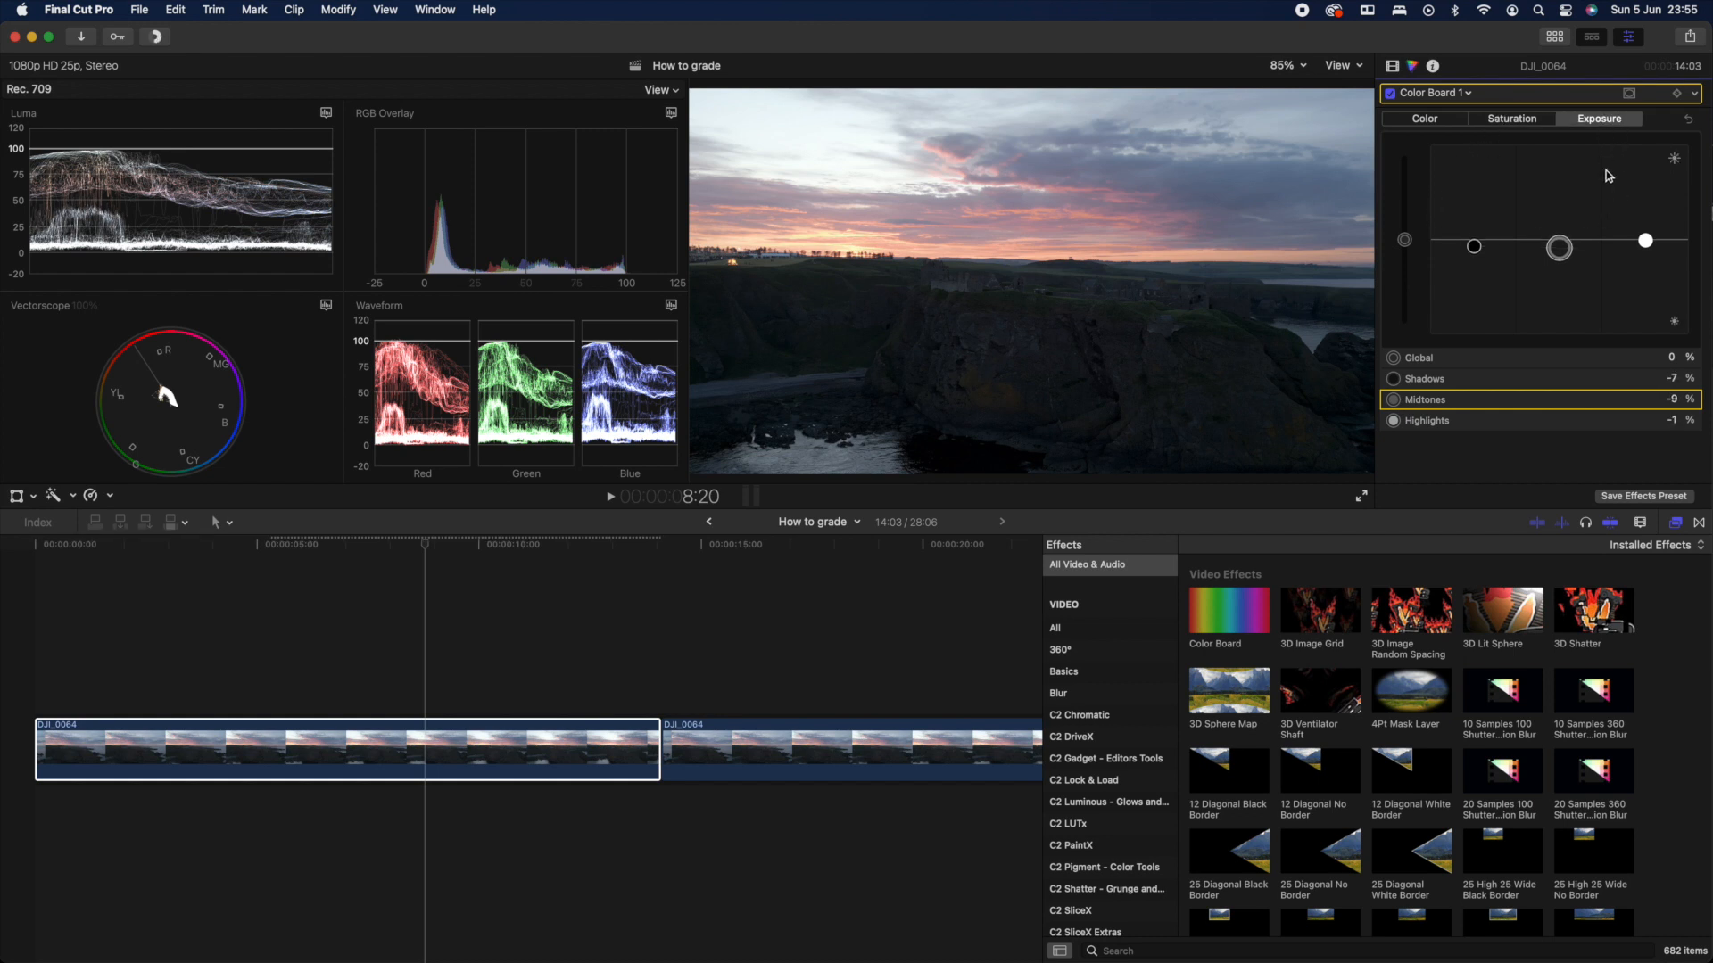
left_click_drag(1474, 247, 1473, 241)
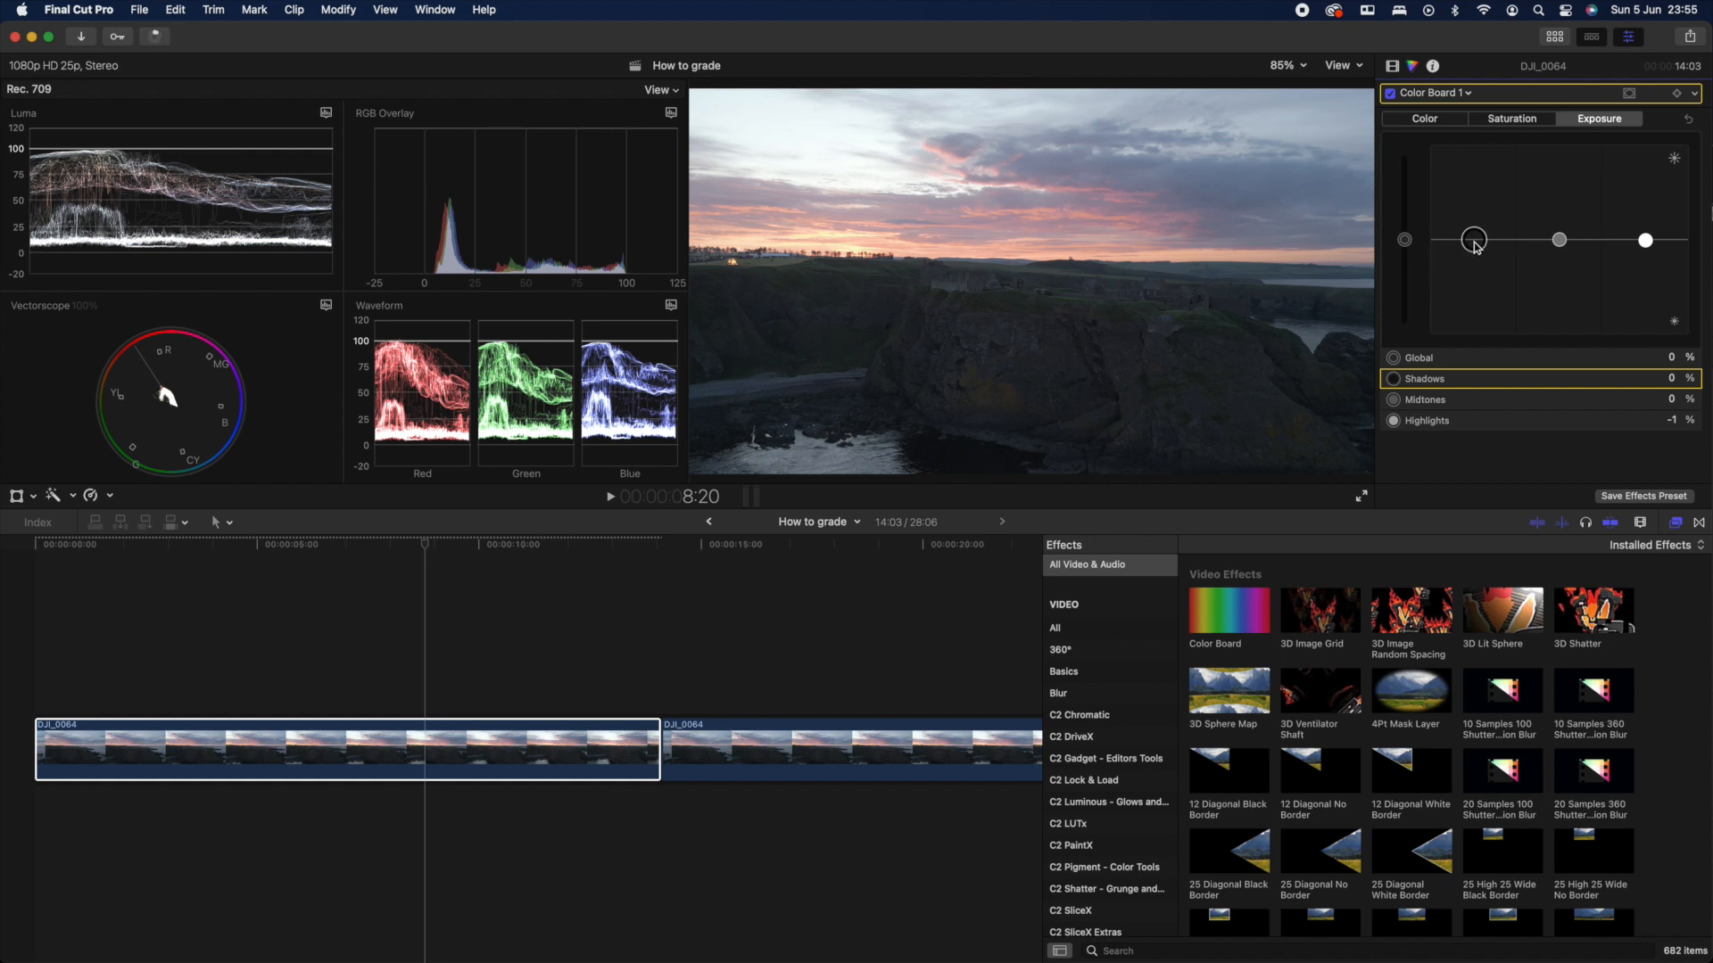
left_click_drag(1474, 242, 1478, 258)
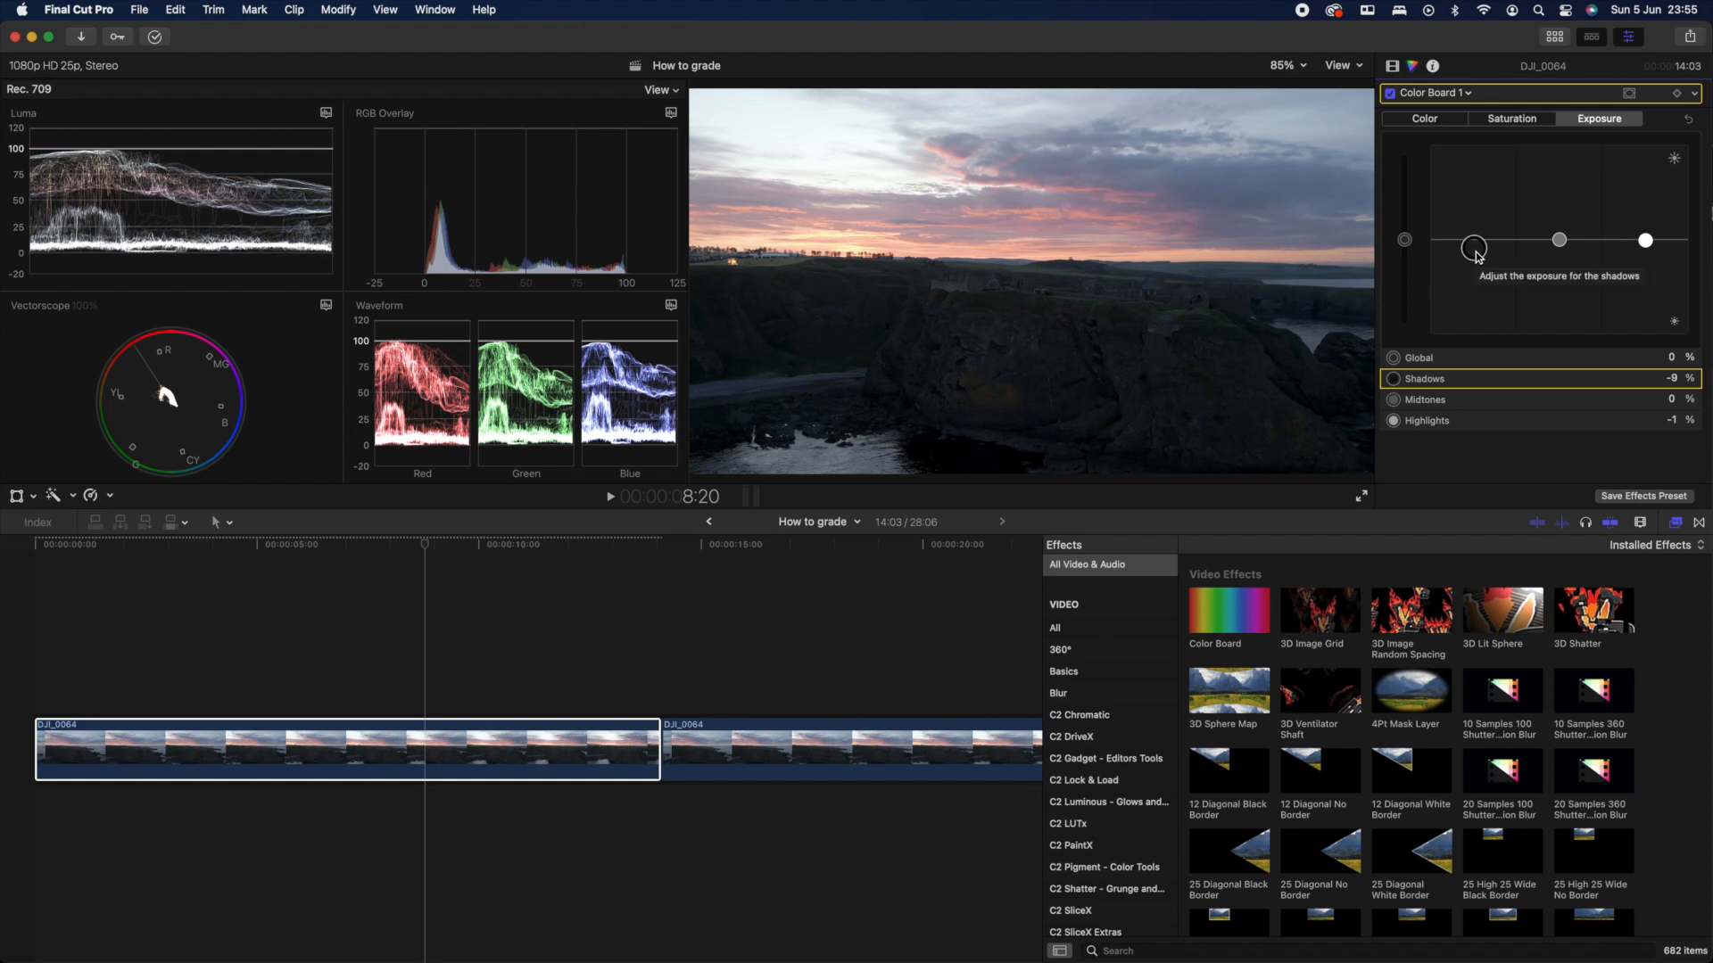
Raise the first clip's global saturation to 72% in the Color Board.
left_click(1514, 123)
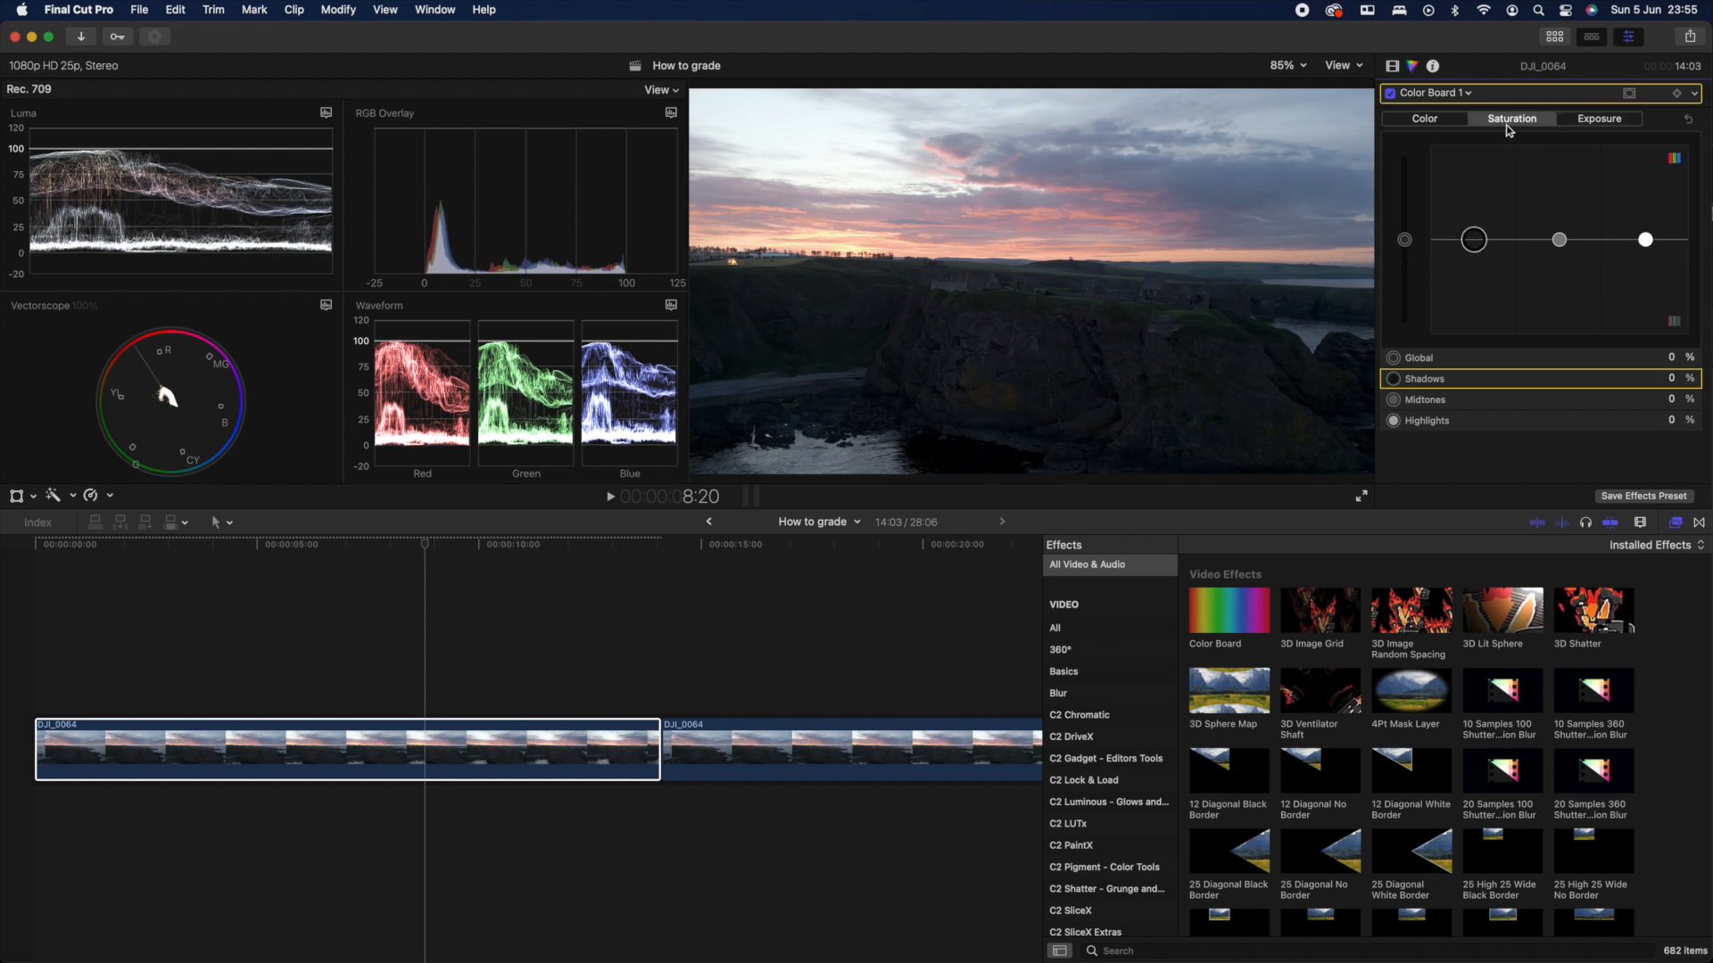
left_click(1408, 241)
left_click_drag(1411, 241, 1408, 175)
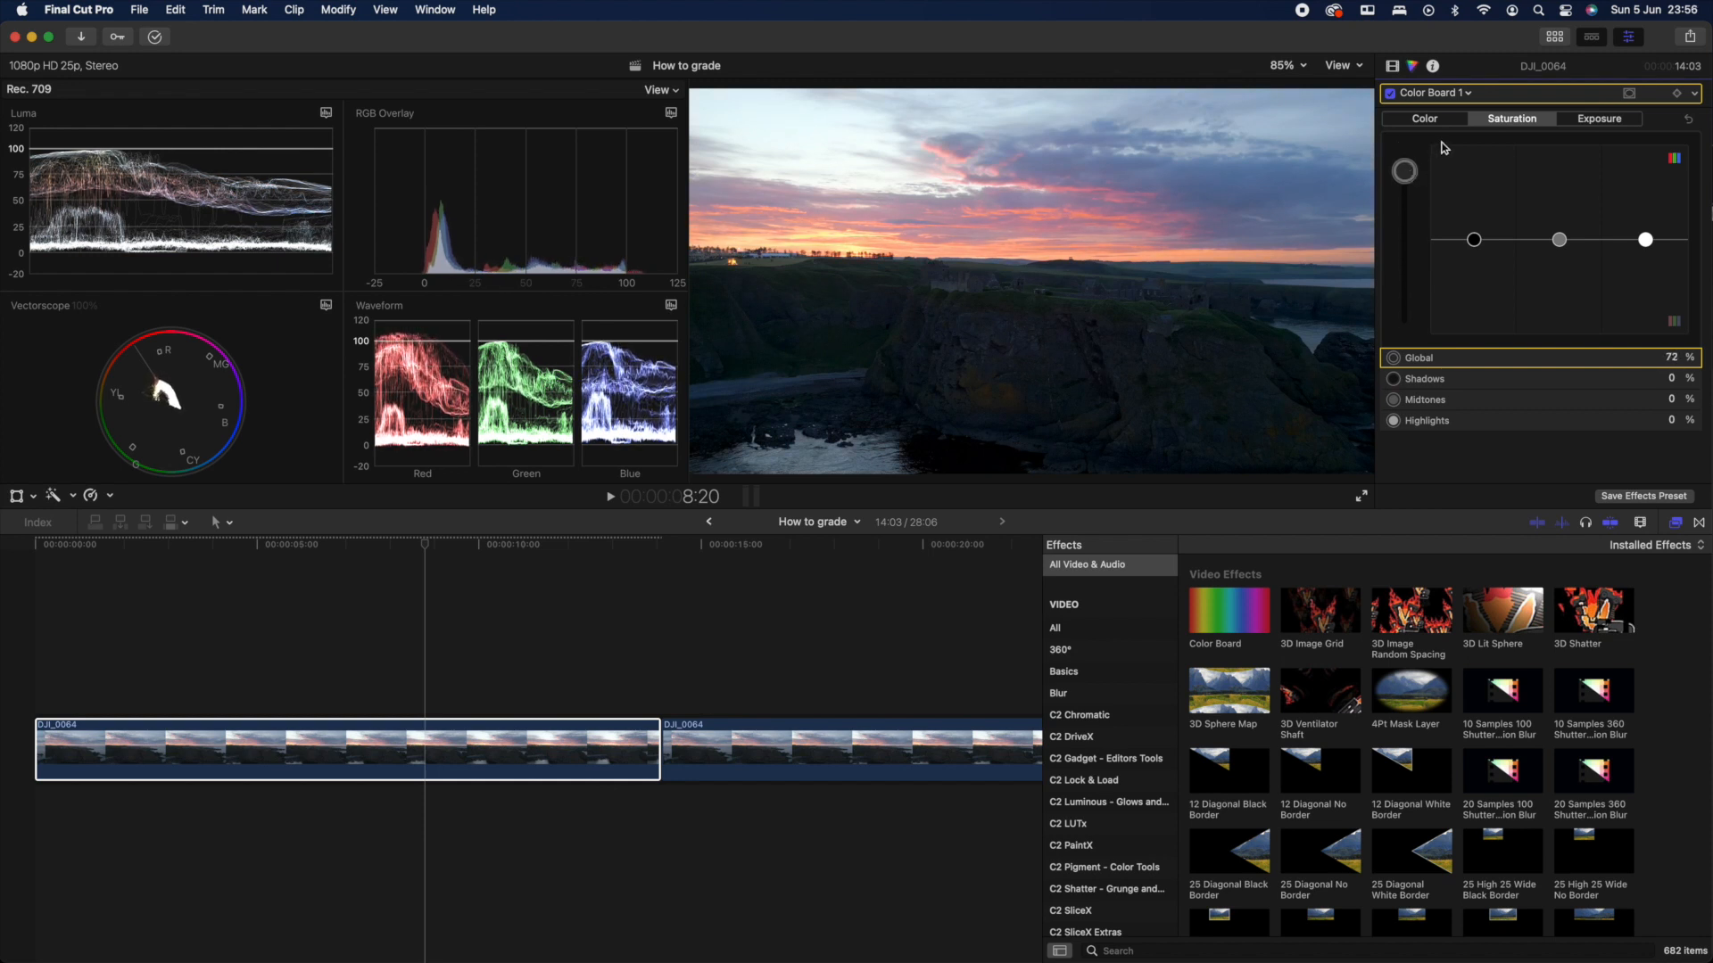
Add a Color Wheels correction to the first clip with temperature 7113 and tint 4.0.
left_click(1470, 95)
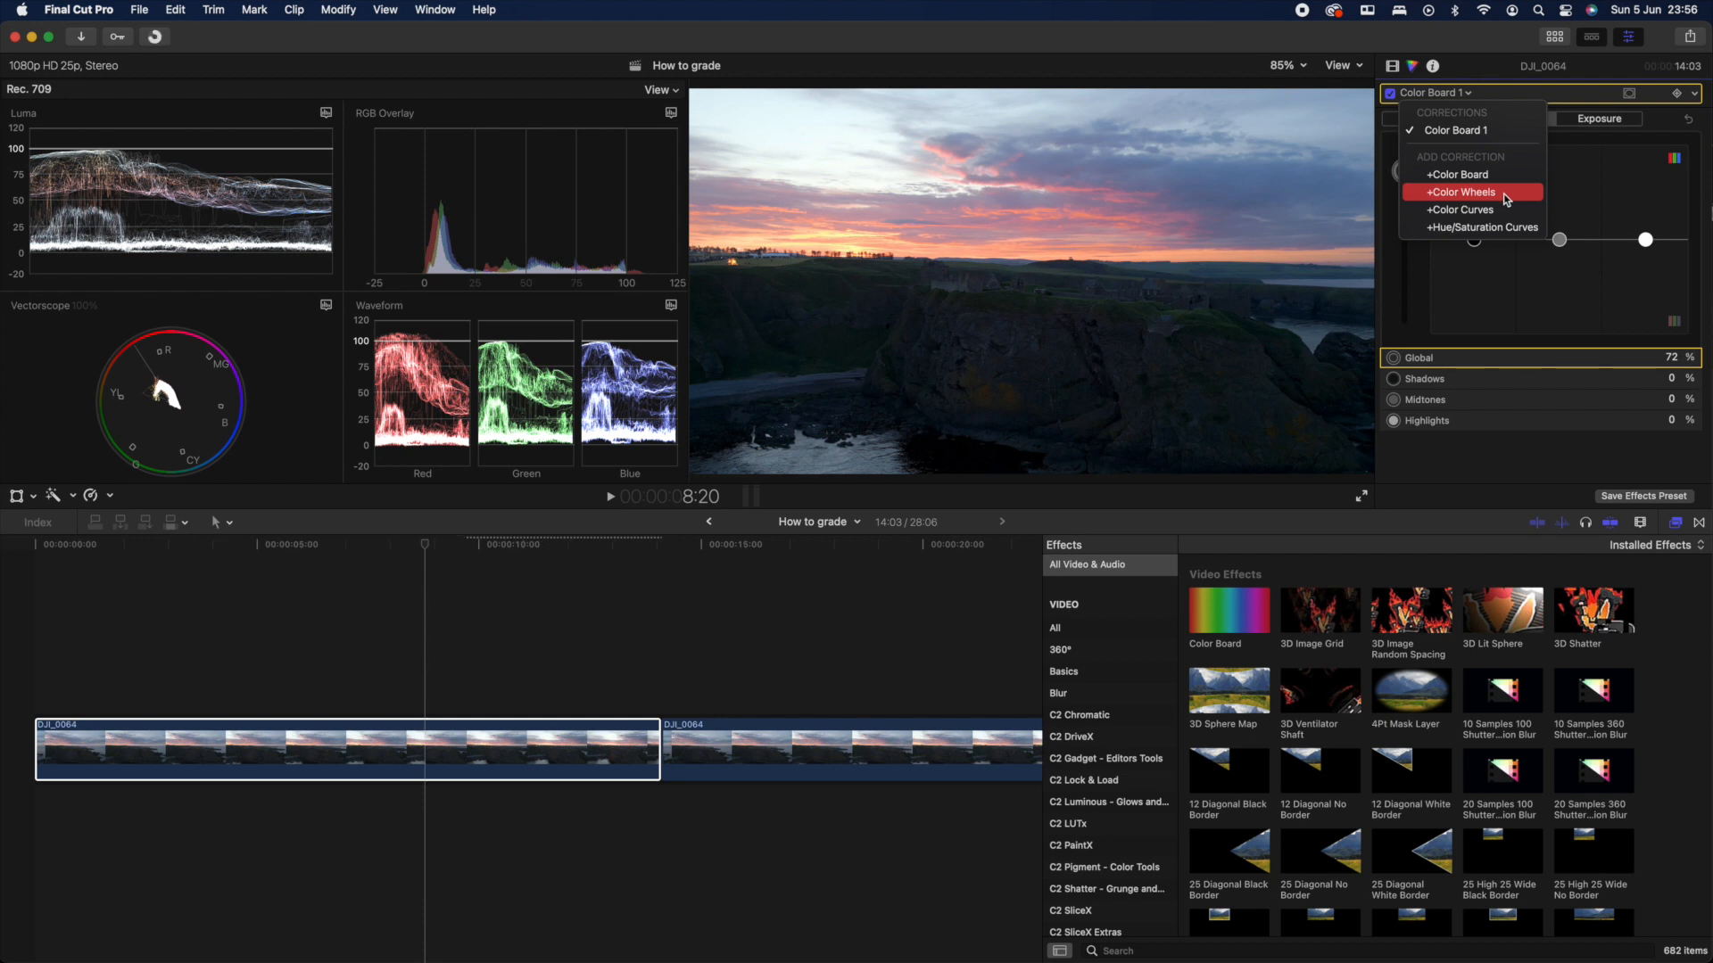
left_click(1507, 199)
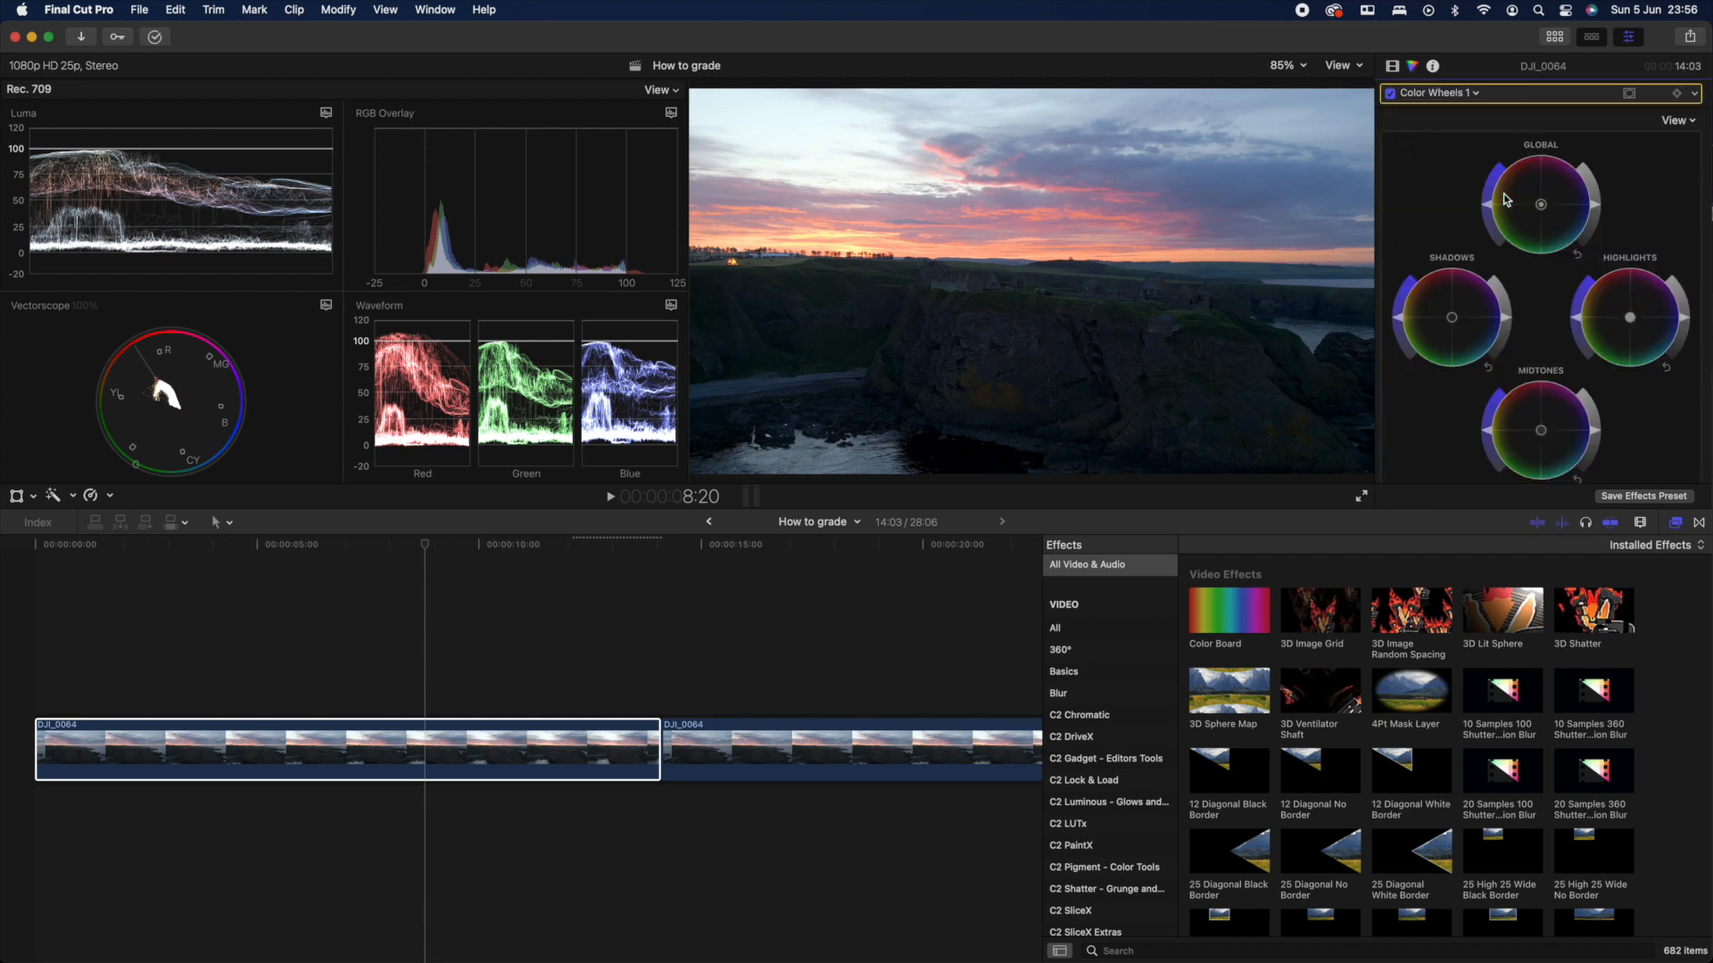
scroll(1523, 257, "down", 3)
scroll(1523, 257, "down", 5)
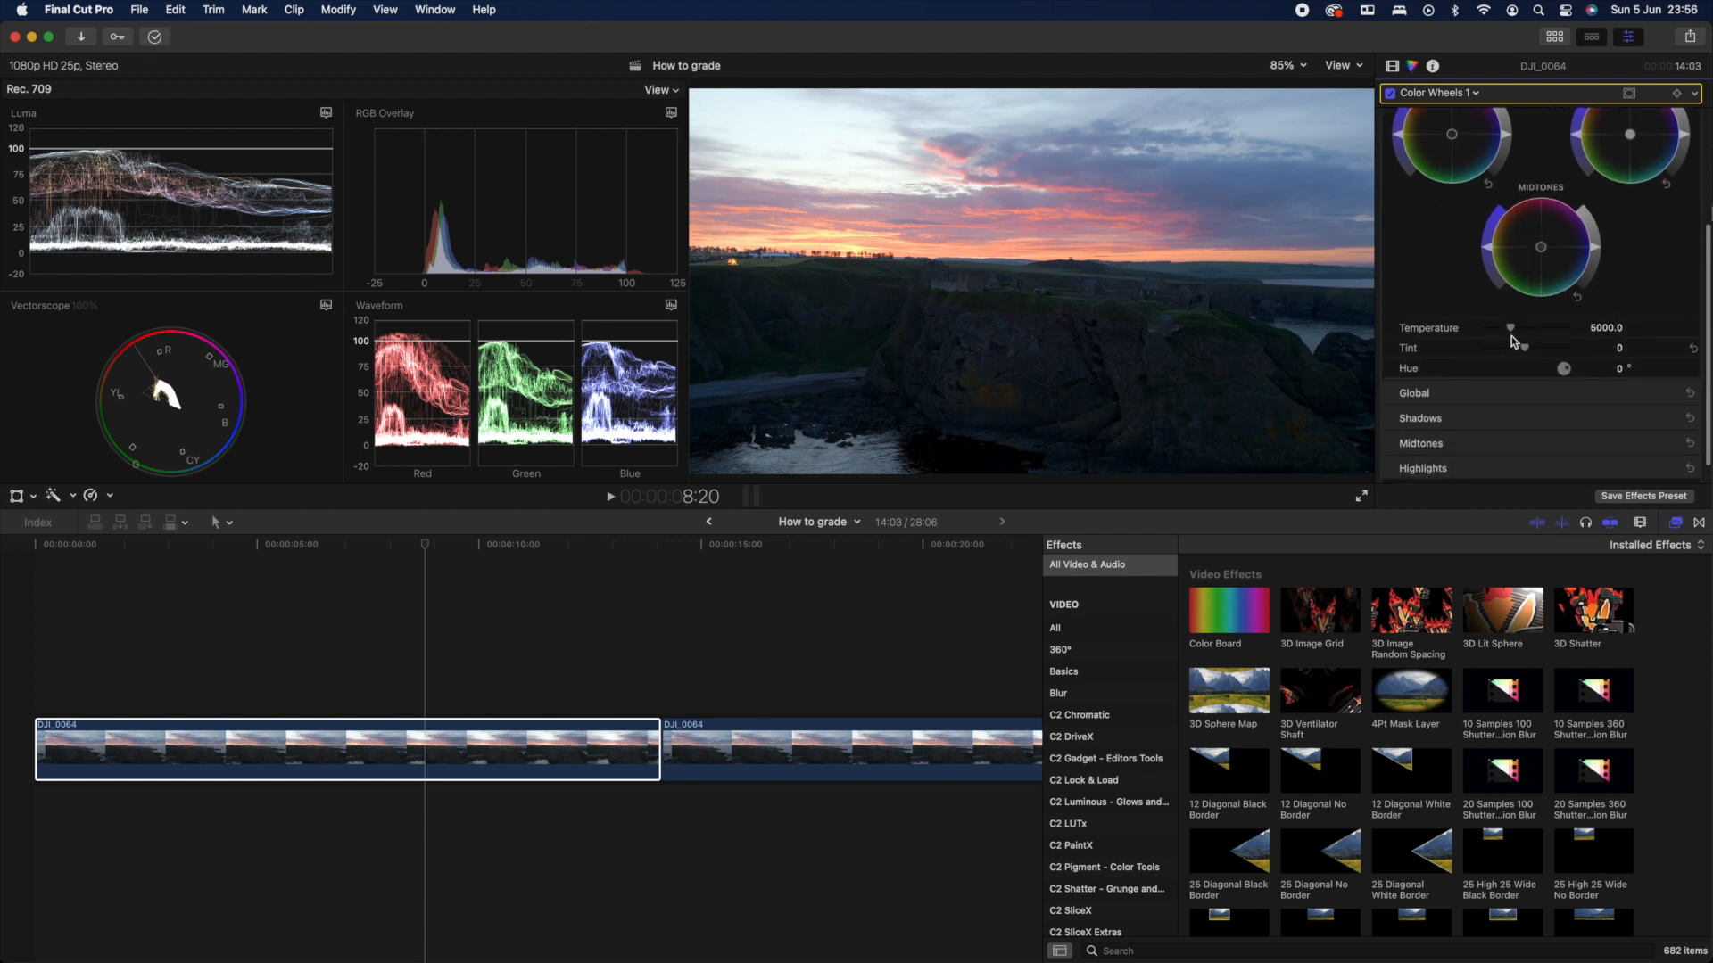
left_click_drag(1511, 330, 1534, 356)
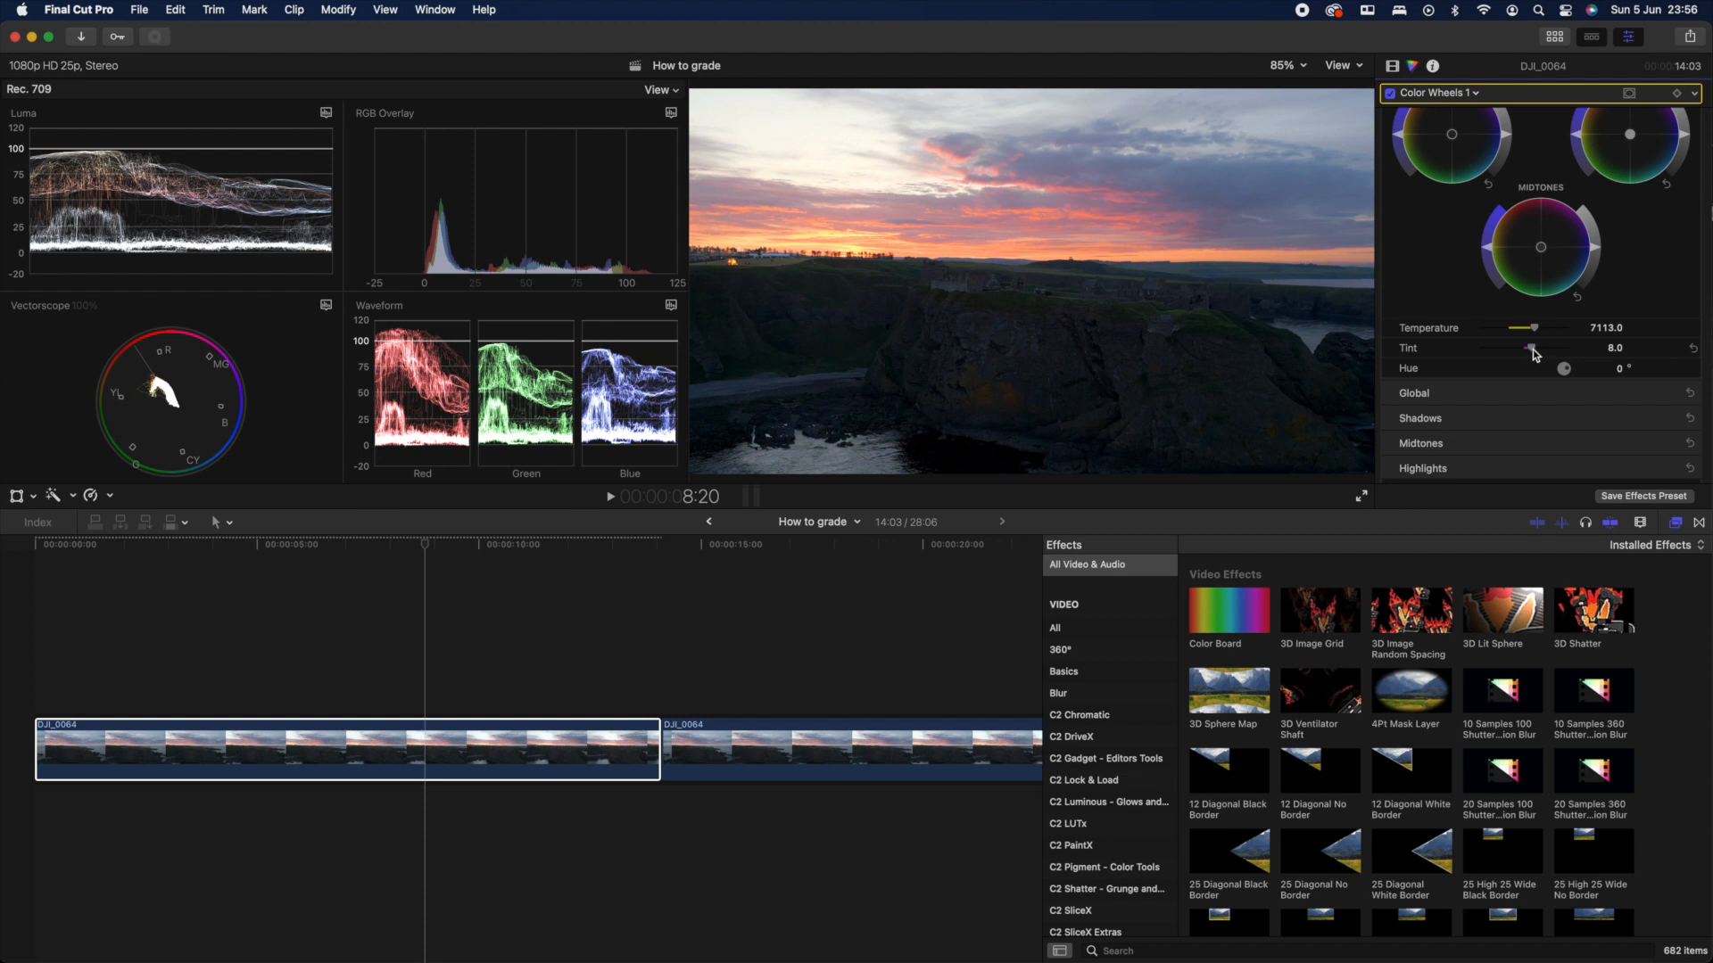
mouse_move(1533, 355)
left_mouse_down()
mouse_move(1484, 351)
mouse_move(1532, 355)
left_mouse_up()
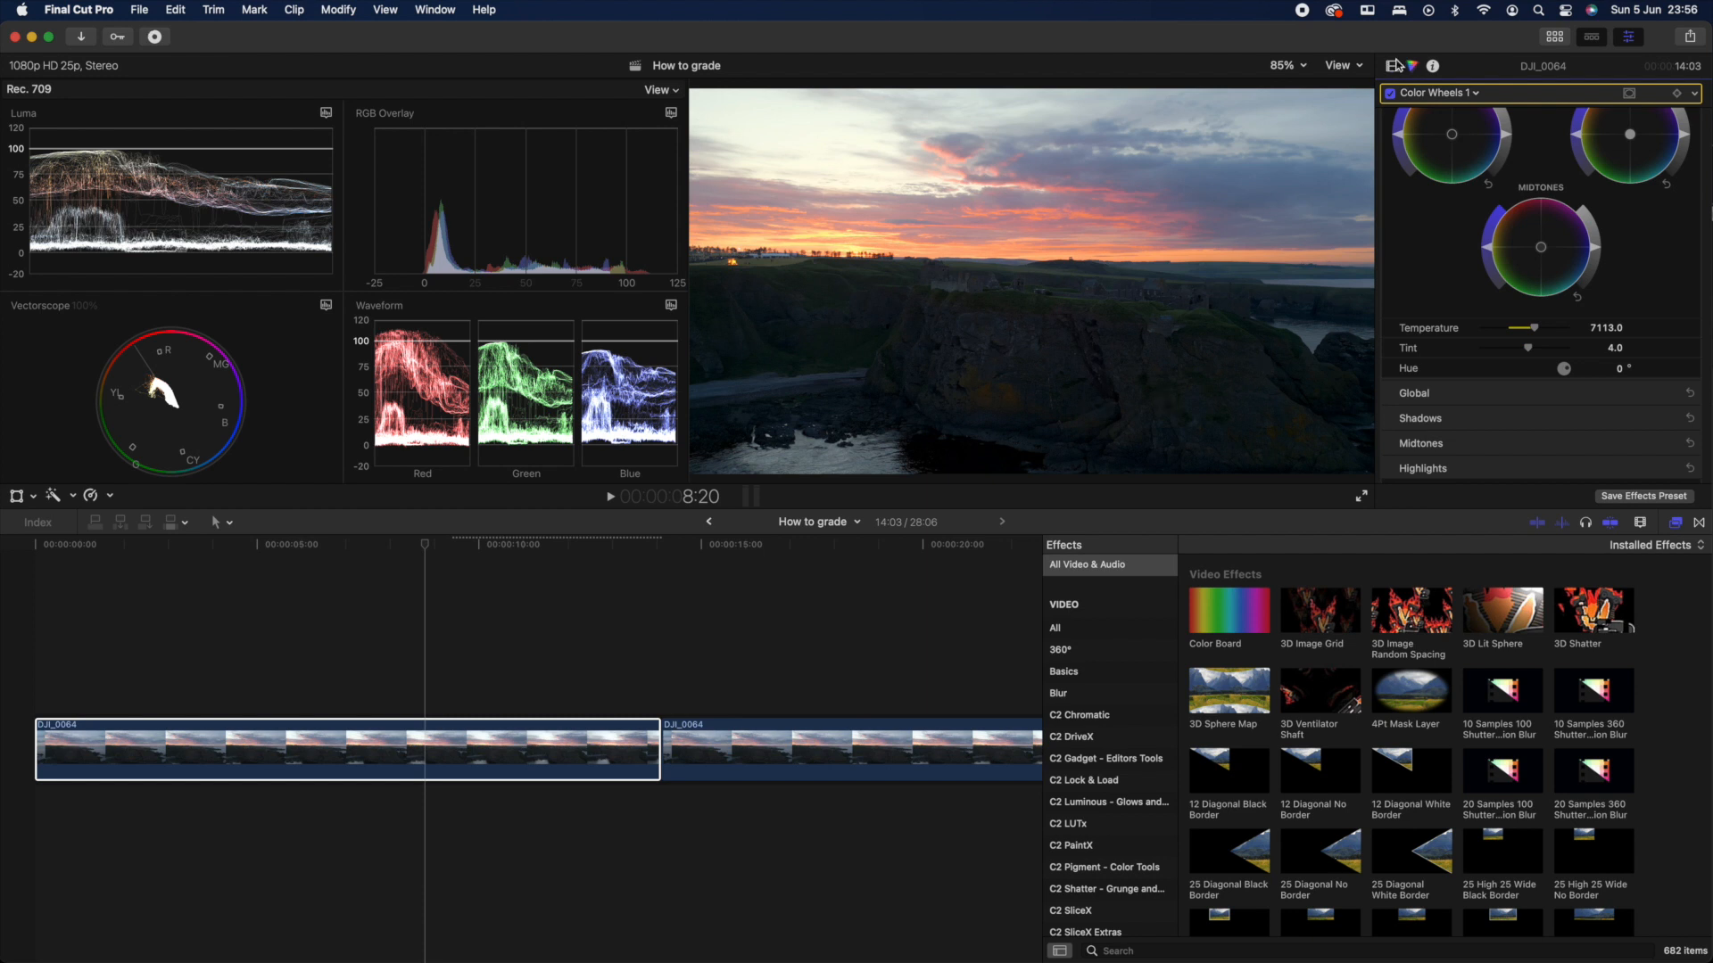
Check the clip's applied effects, and add a second Color Board correction with a shape mask.
left_click(1392, 66)
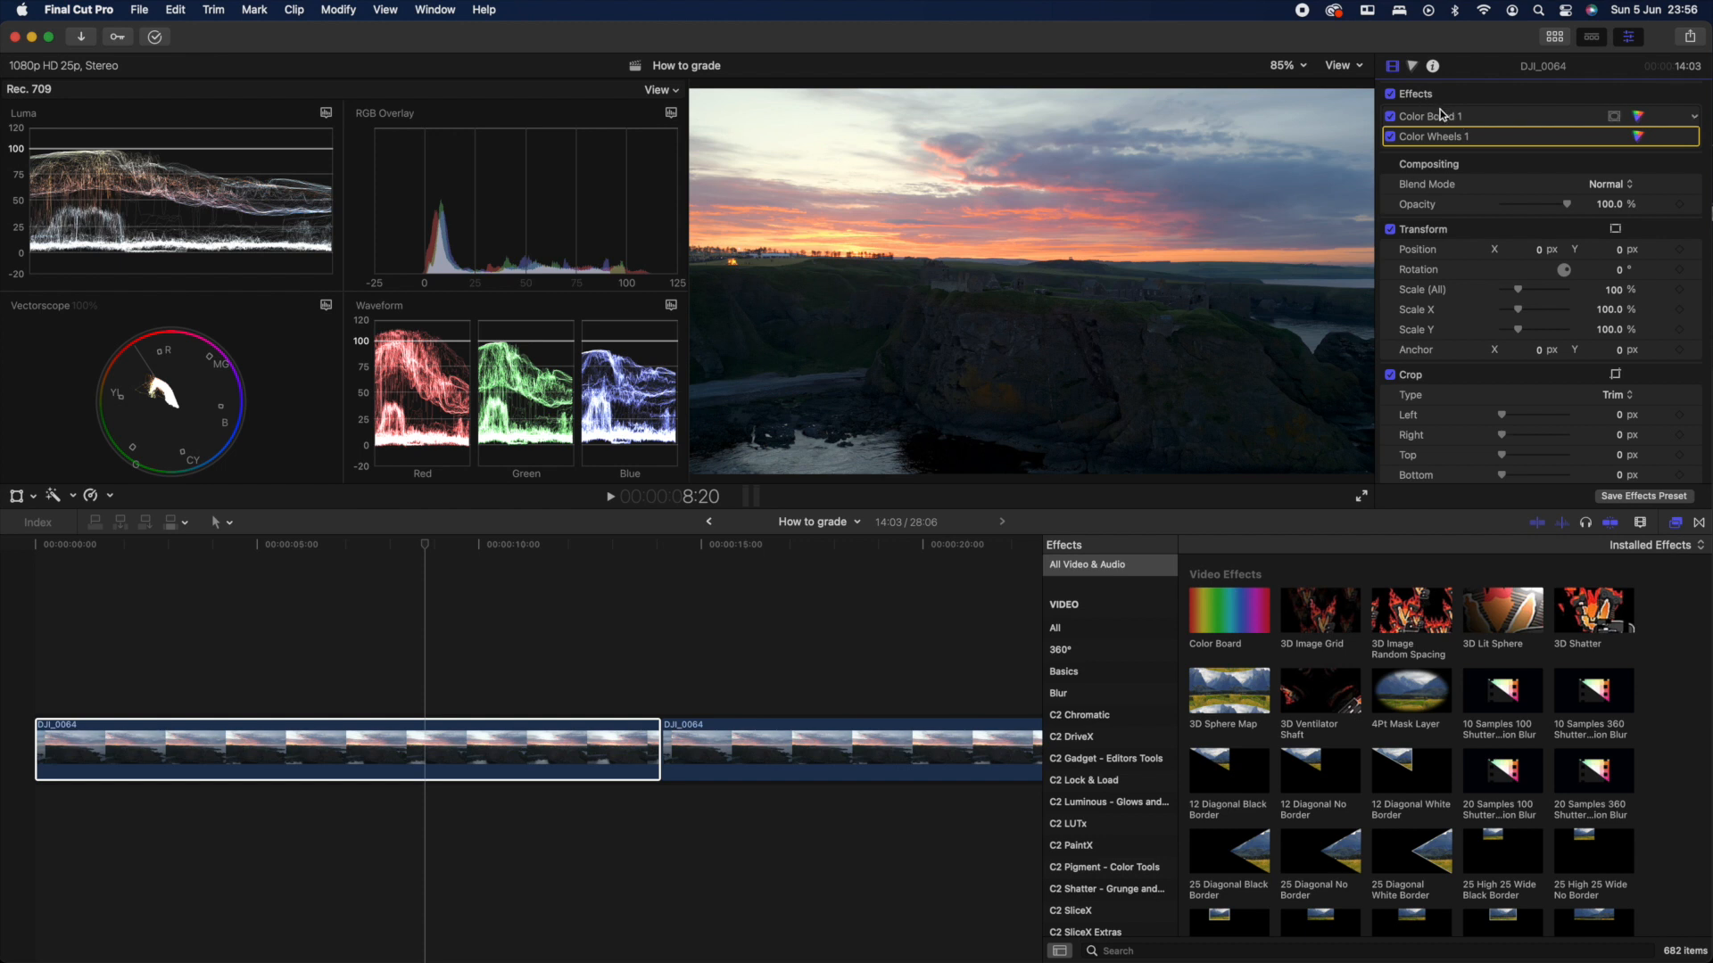
left_click(1413, 68)
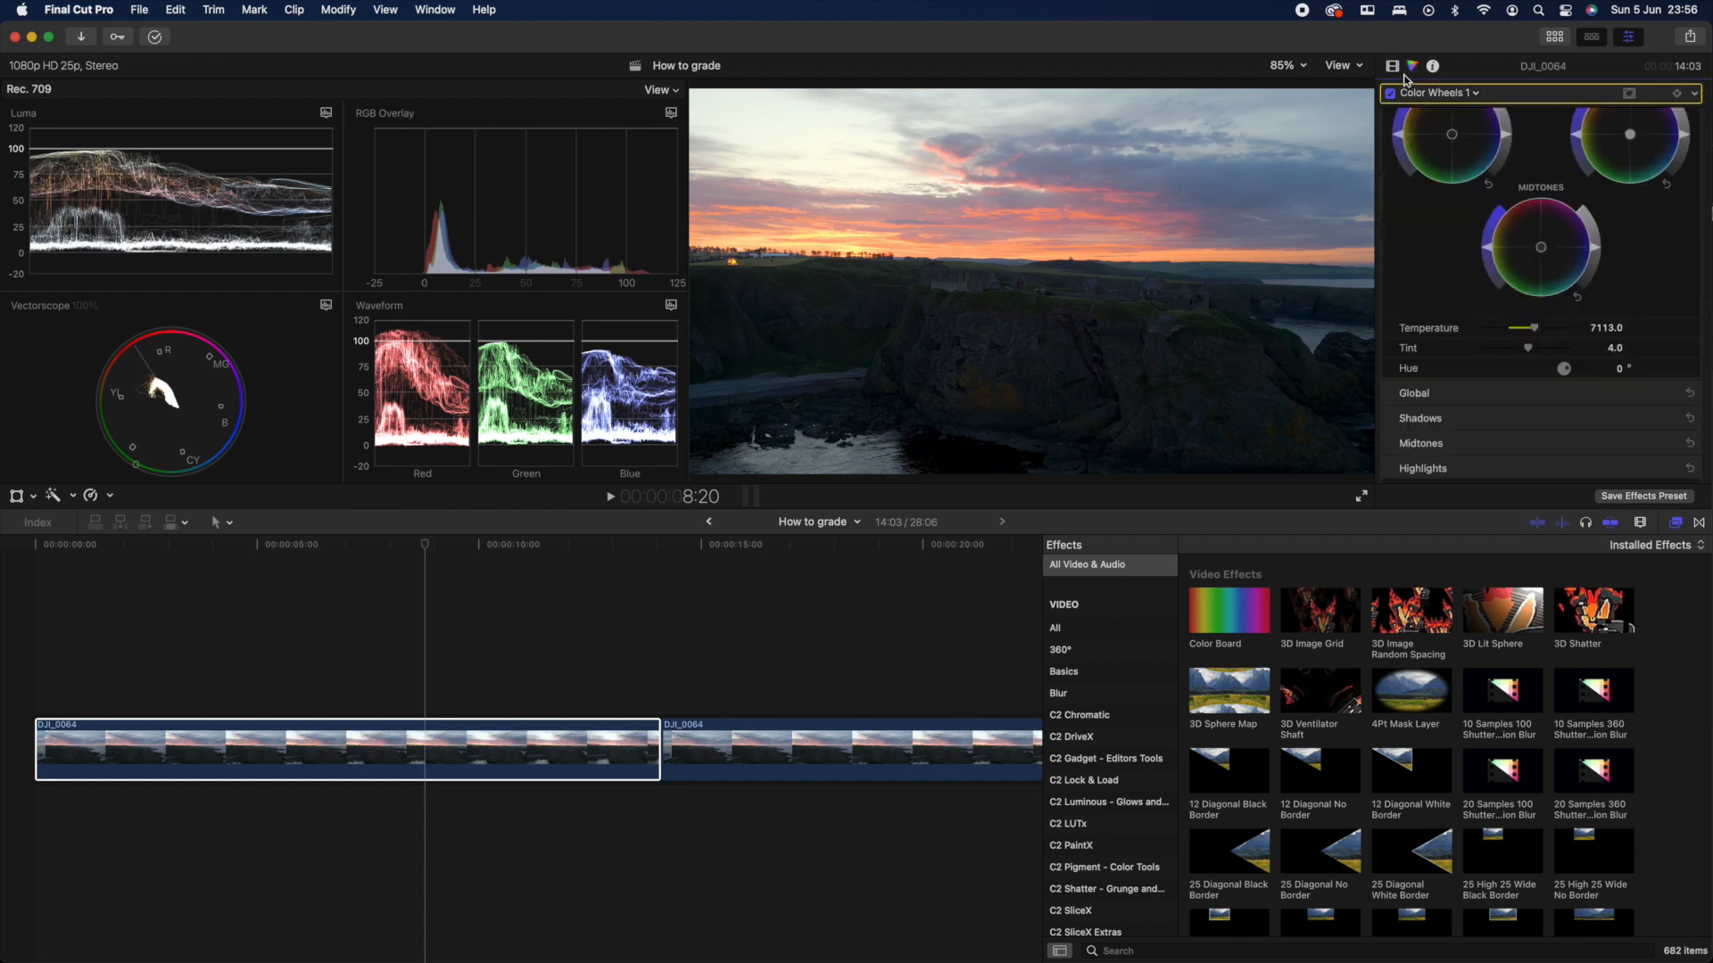
left_click(1476, 93)
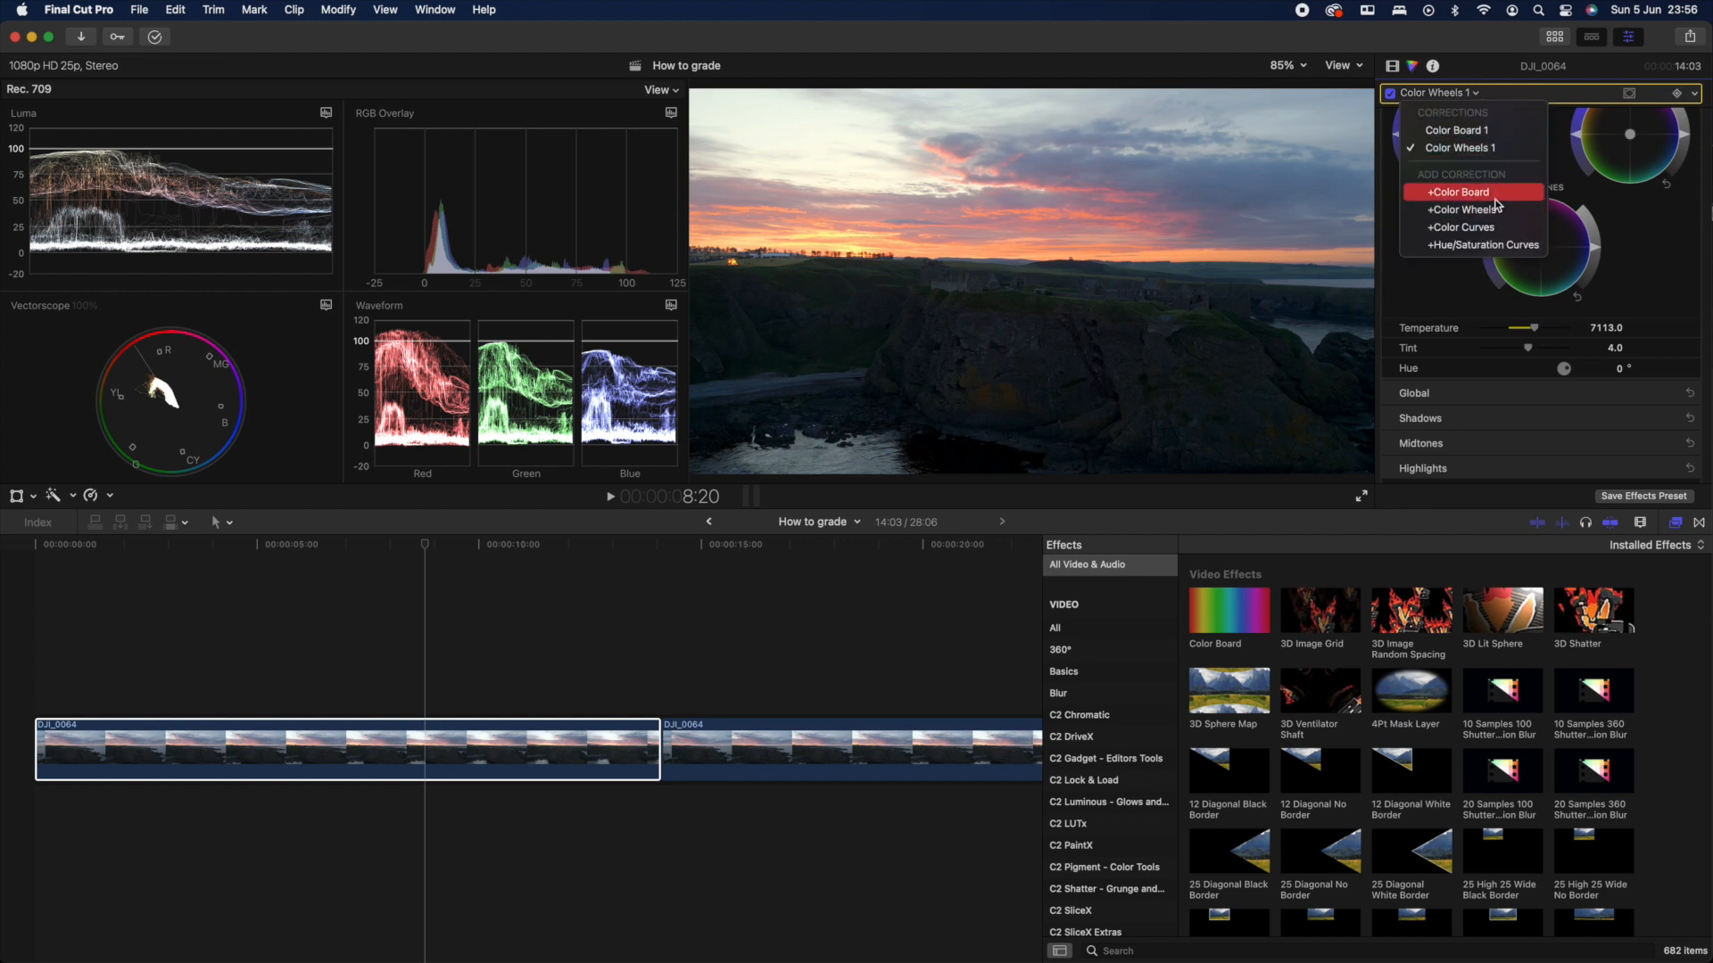
left_click(1496, 198)
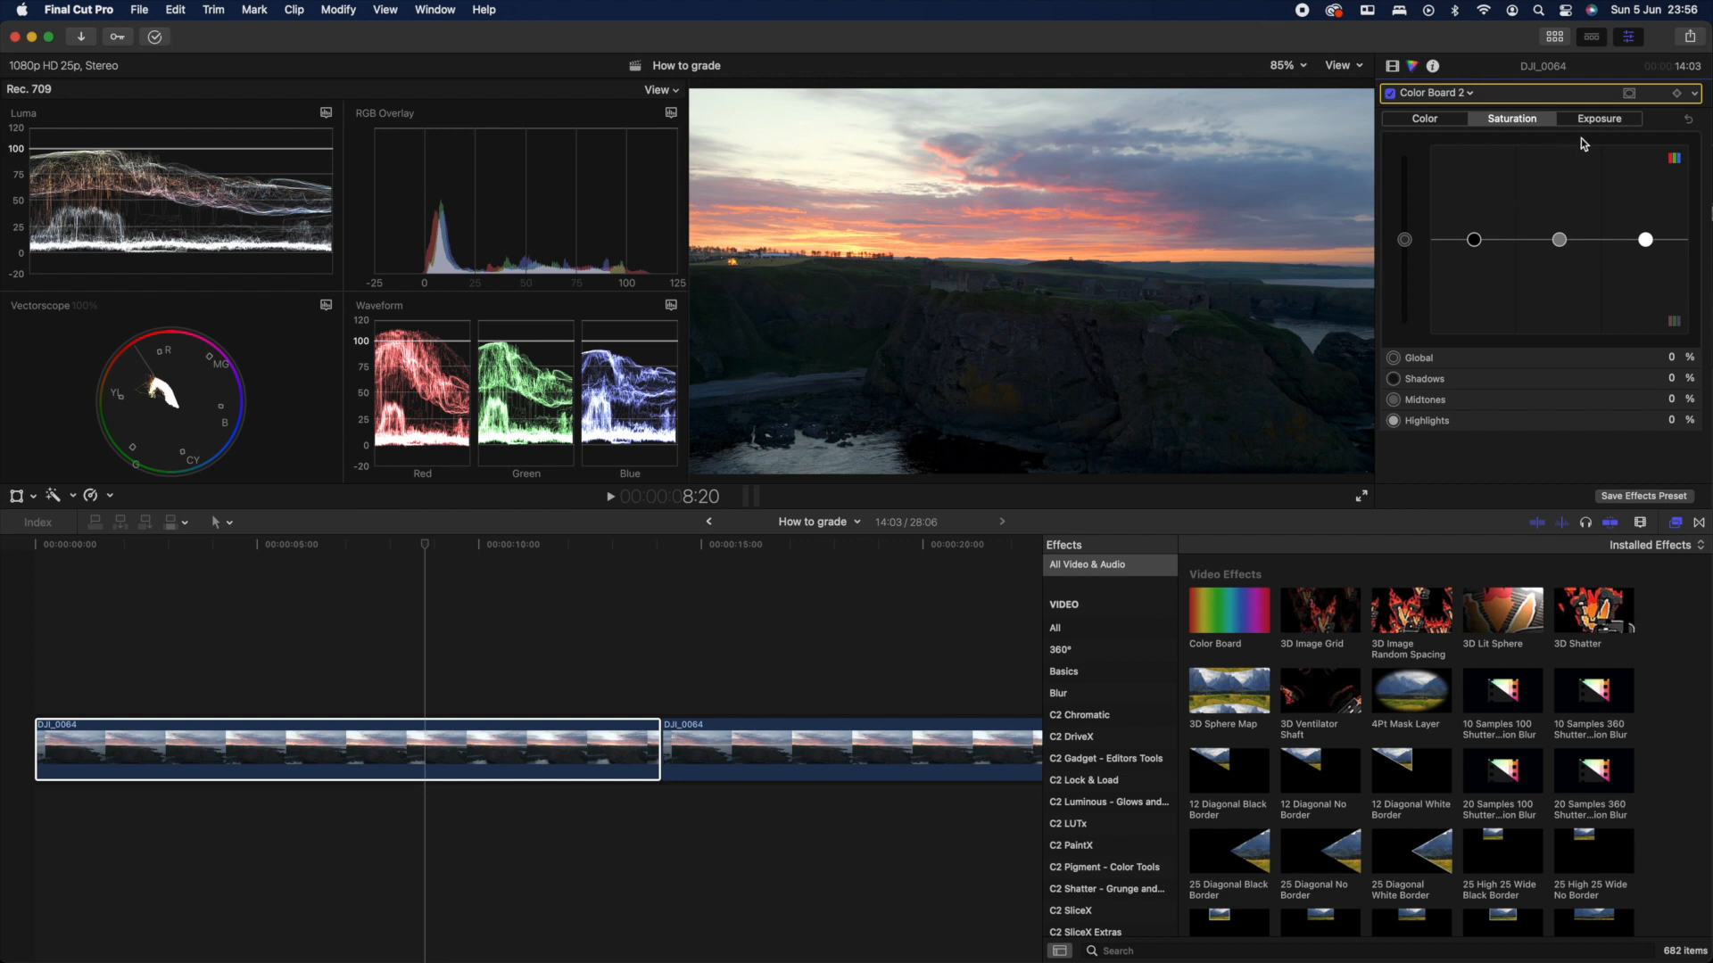
left_click(1629, 94)
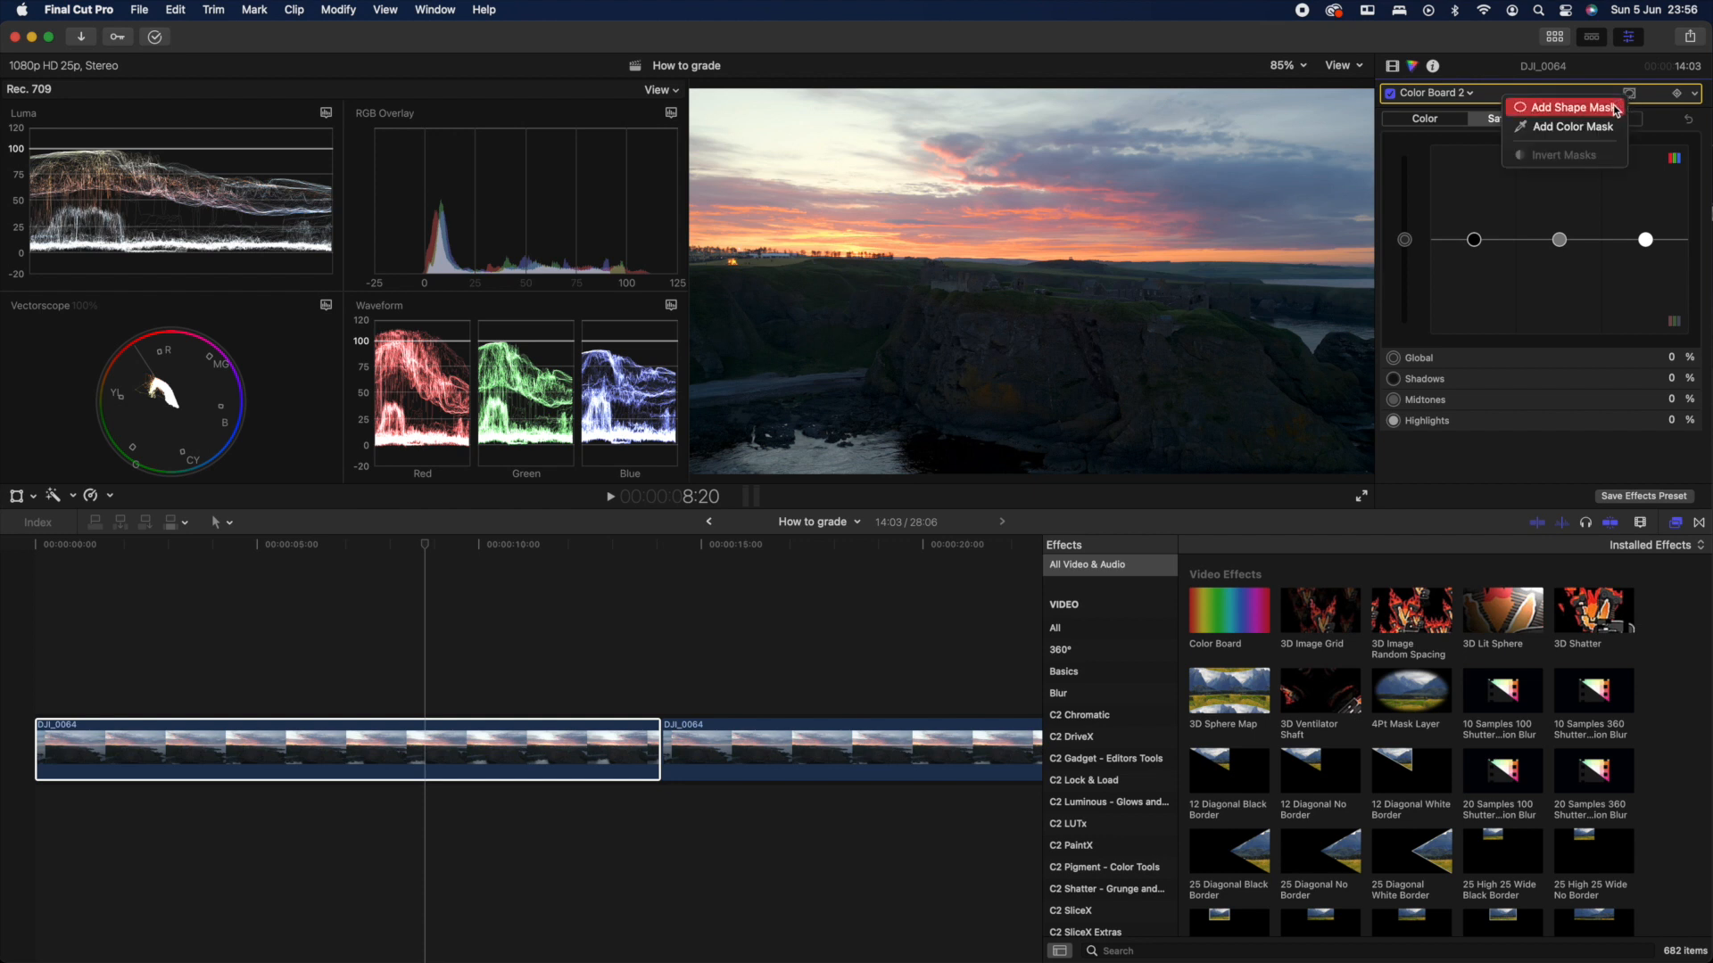
left_click(1595, 110)
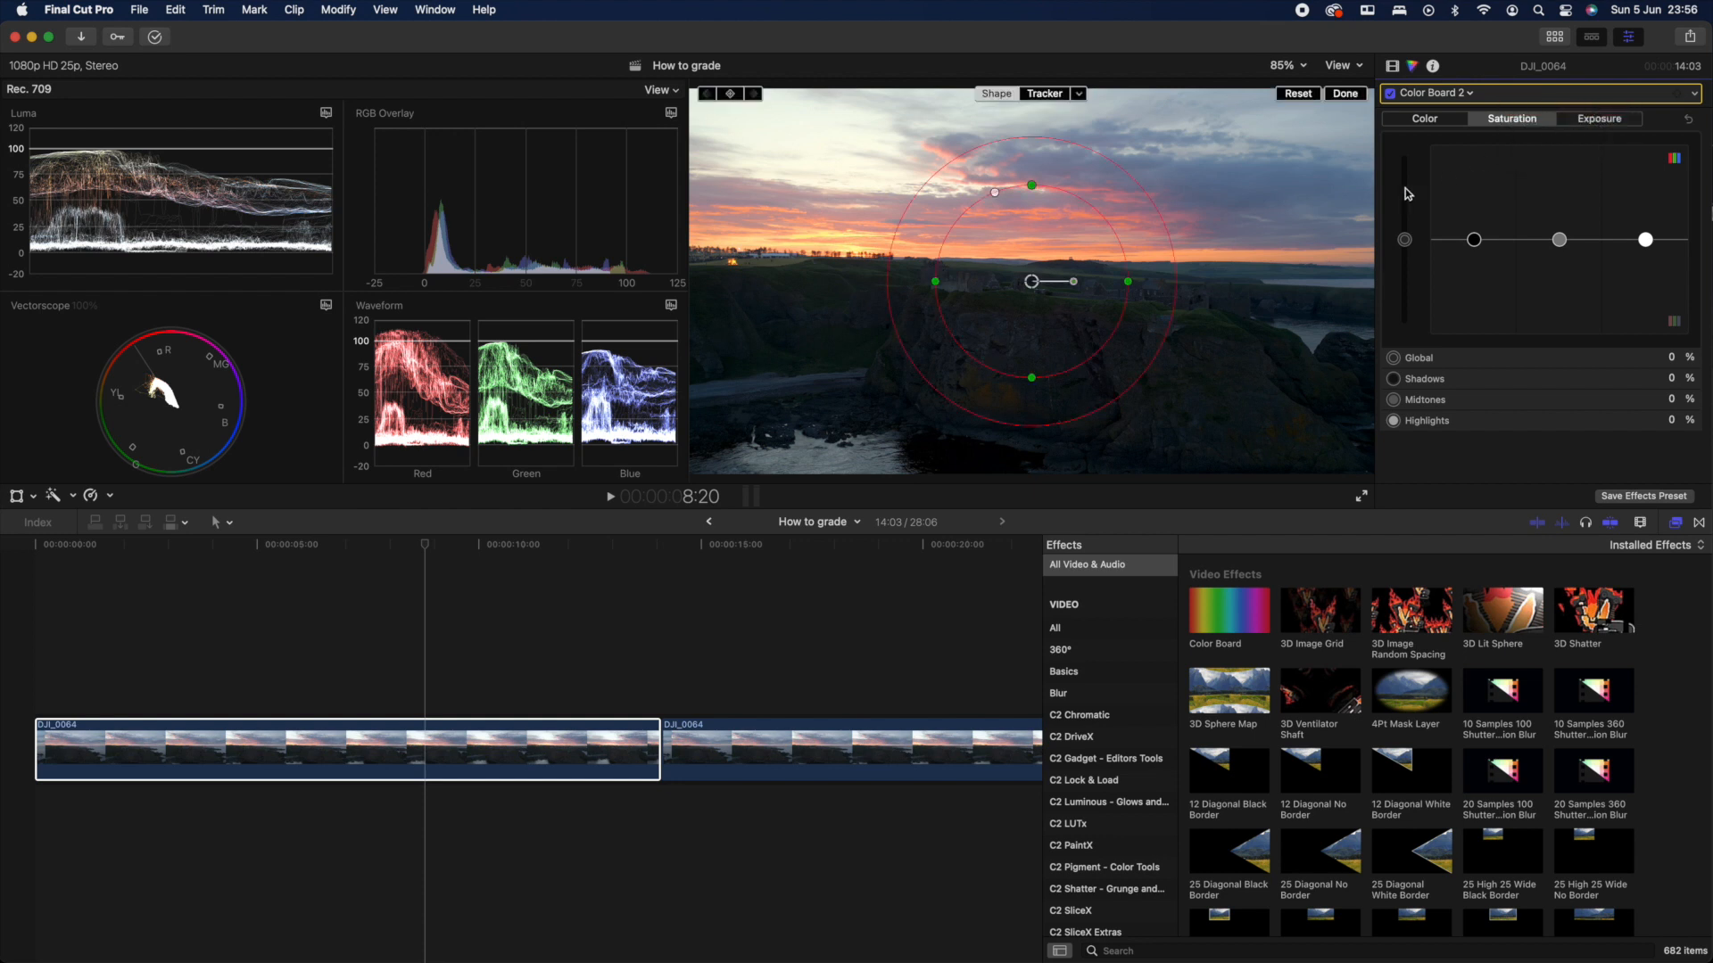
Square off the shape mask, stretch it across the full frame width and place its lower edge along the horizon to cover the sky.
mouse_move(1045, 284)
left_mouse_down()
mouse_move(1037, 303)
mouse_move(1056, 298)
left_mouse_up()
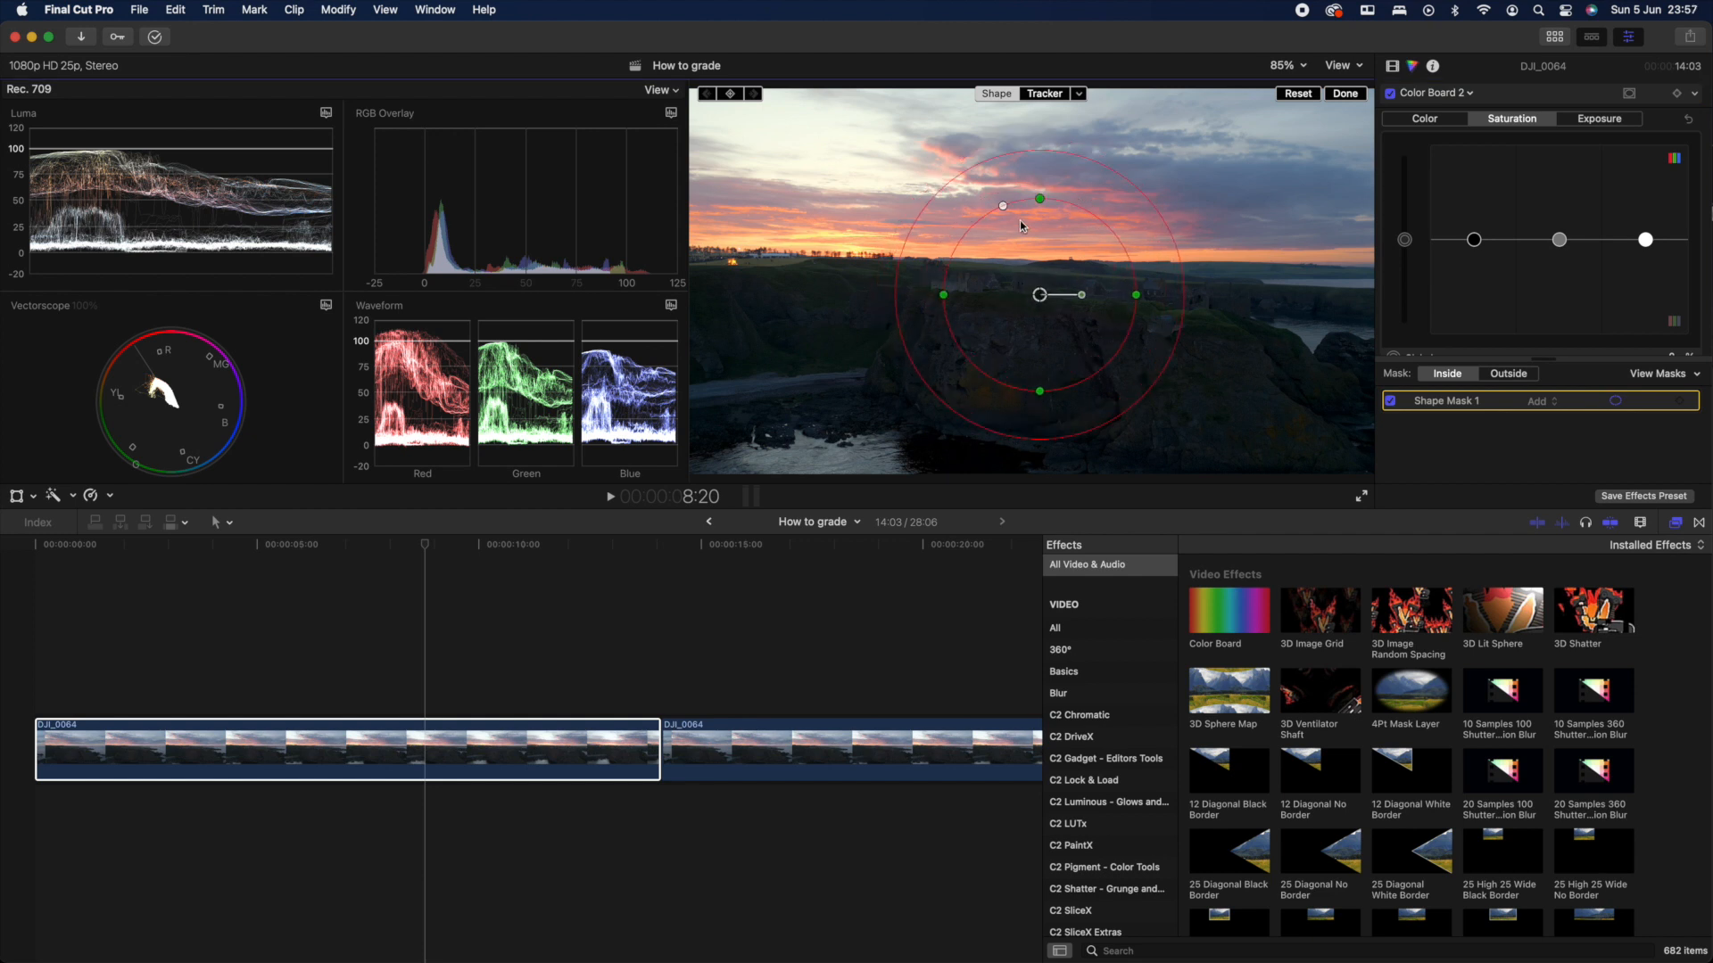
left_click_drag(1003, 210, 932, 220)
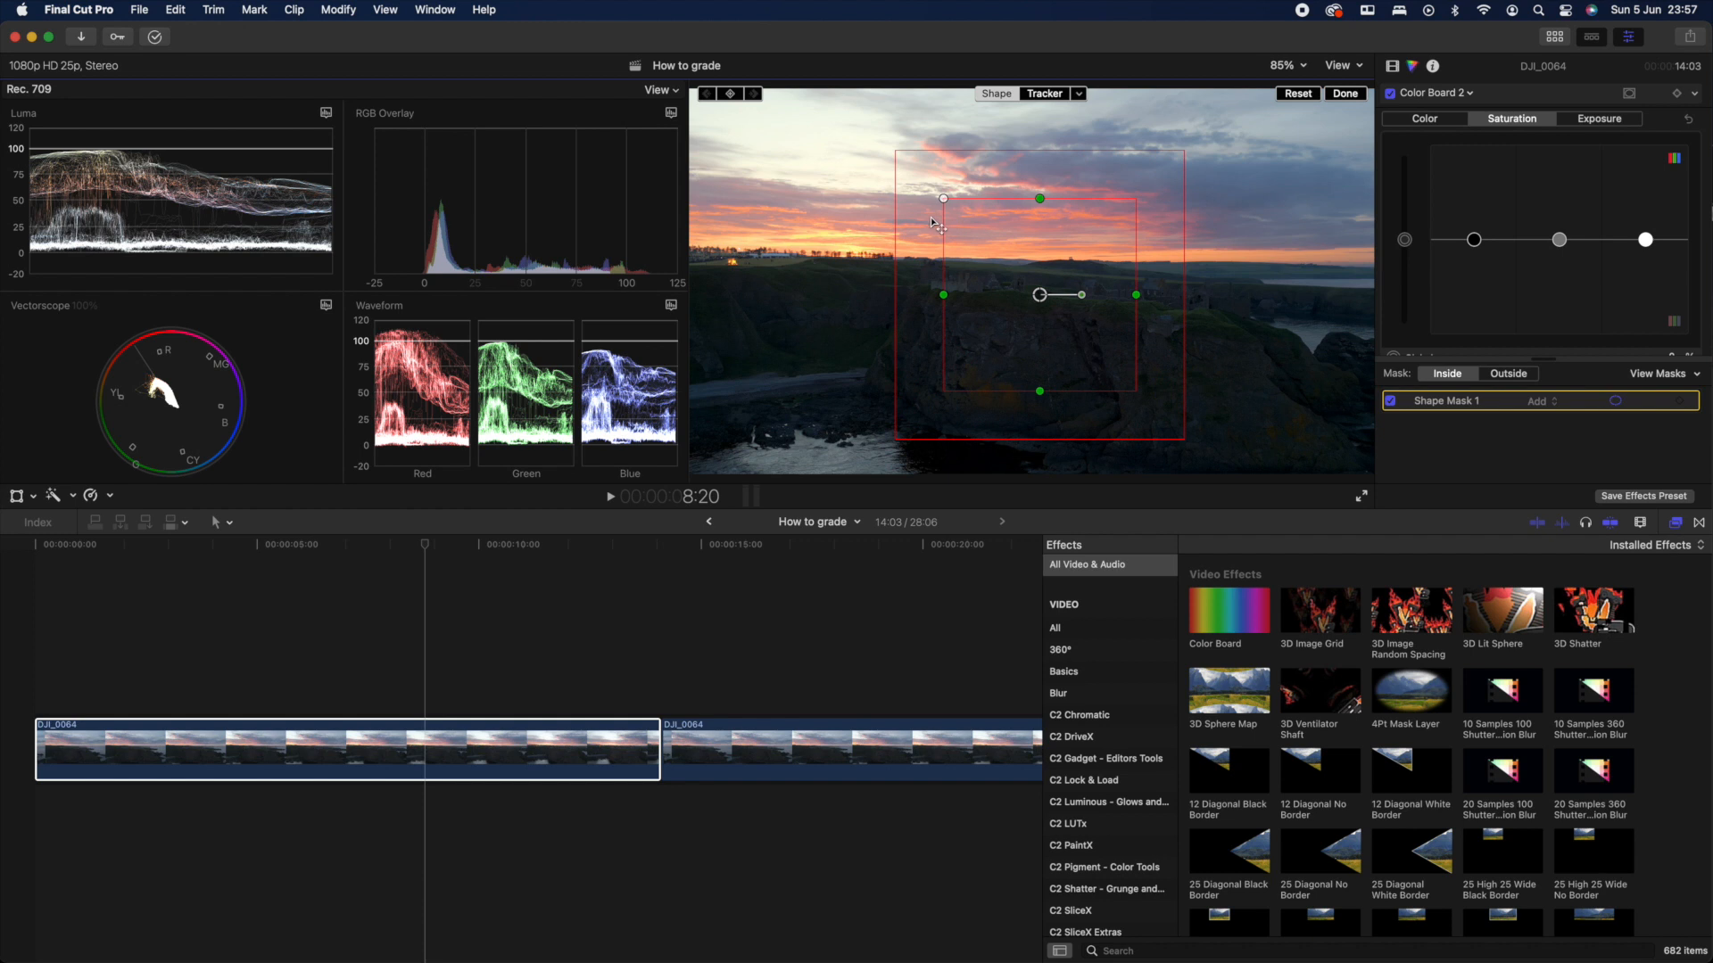
left_click_drag(942, 294, 985, 285)
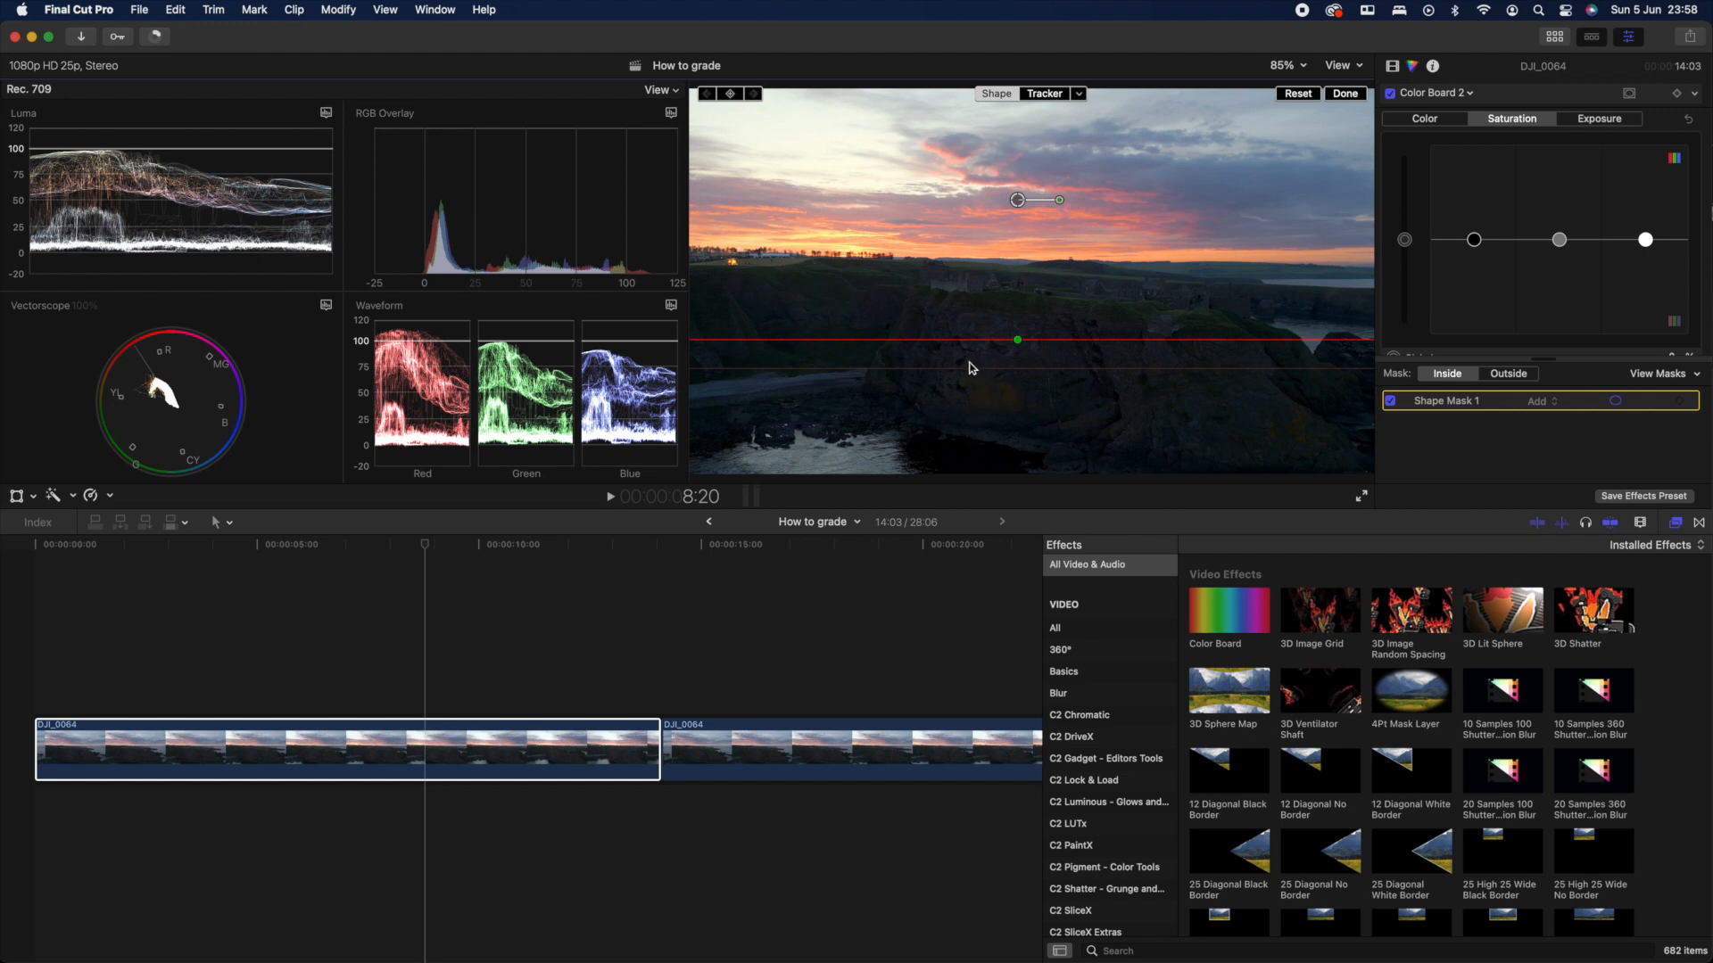
left_click_drag(1011, 270, 1009, 174)
Try darkening the sky inside the mask by lowering shadow and midtone exposure, and by setting highlights to -55%.
left_click(1597, 123)
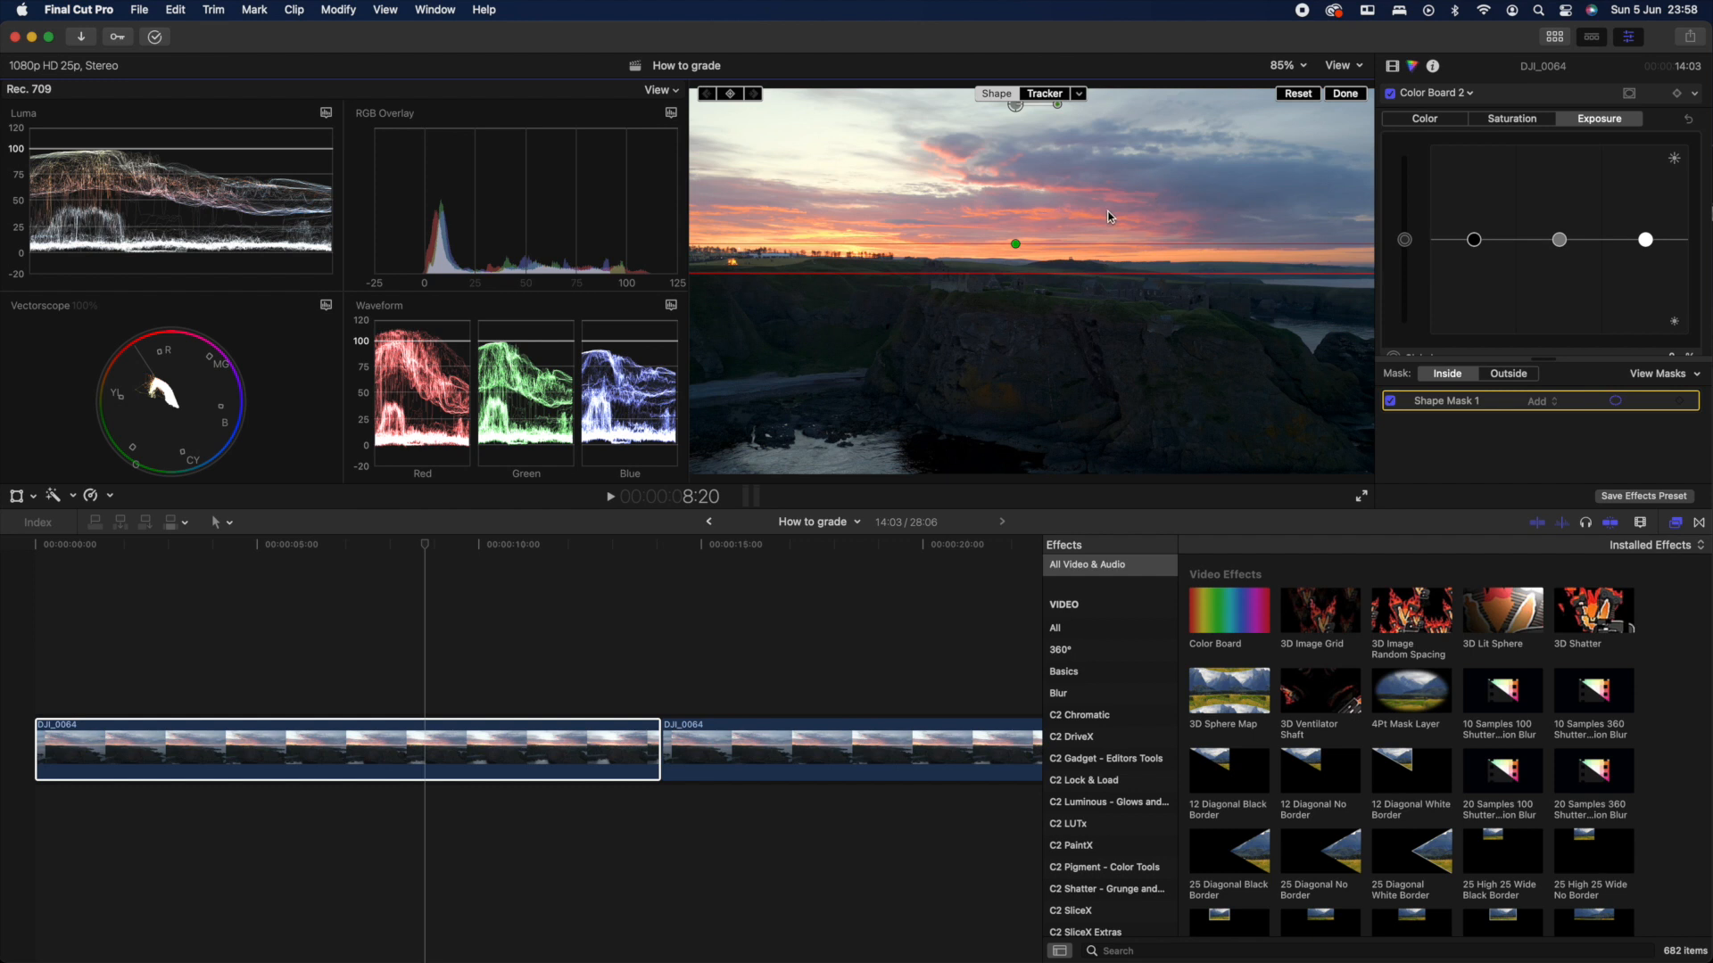
left_click_drag(1474, 239, 1473, 280)
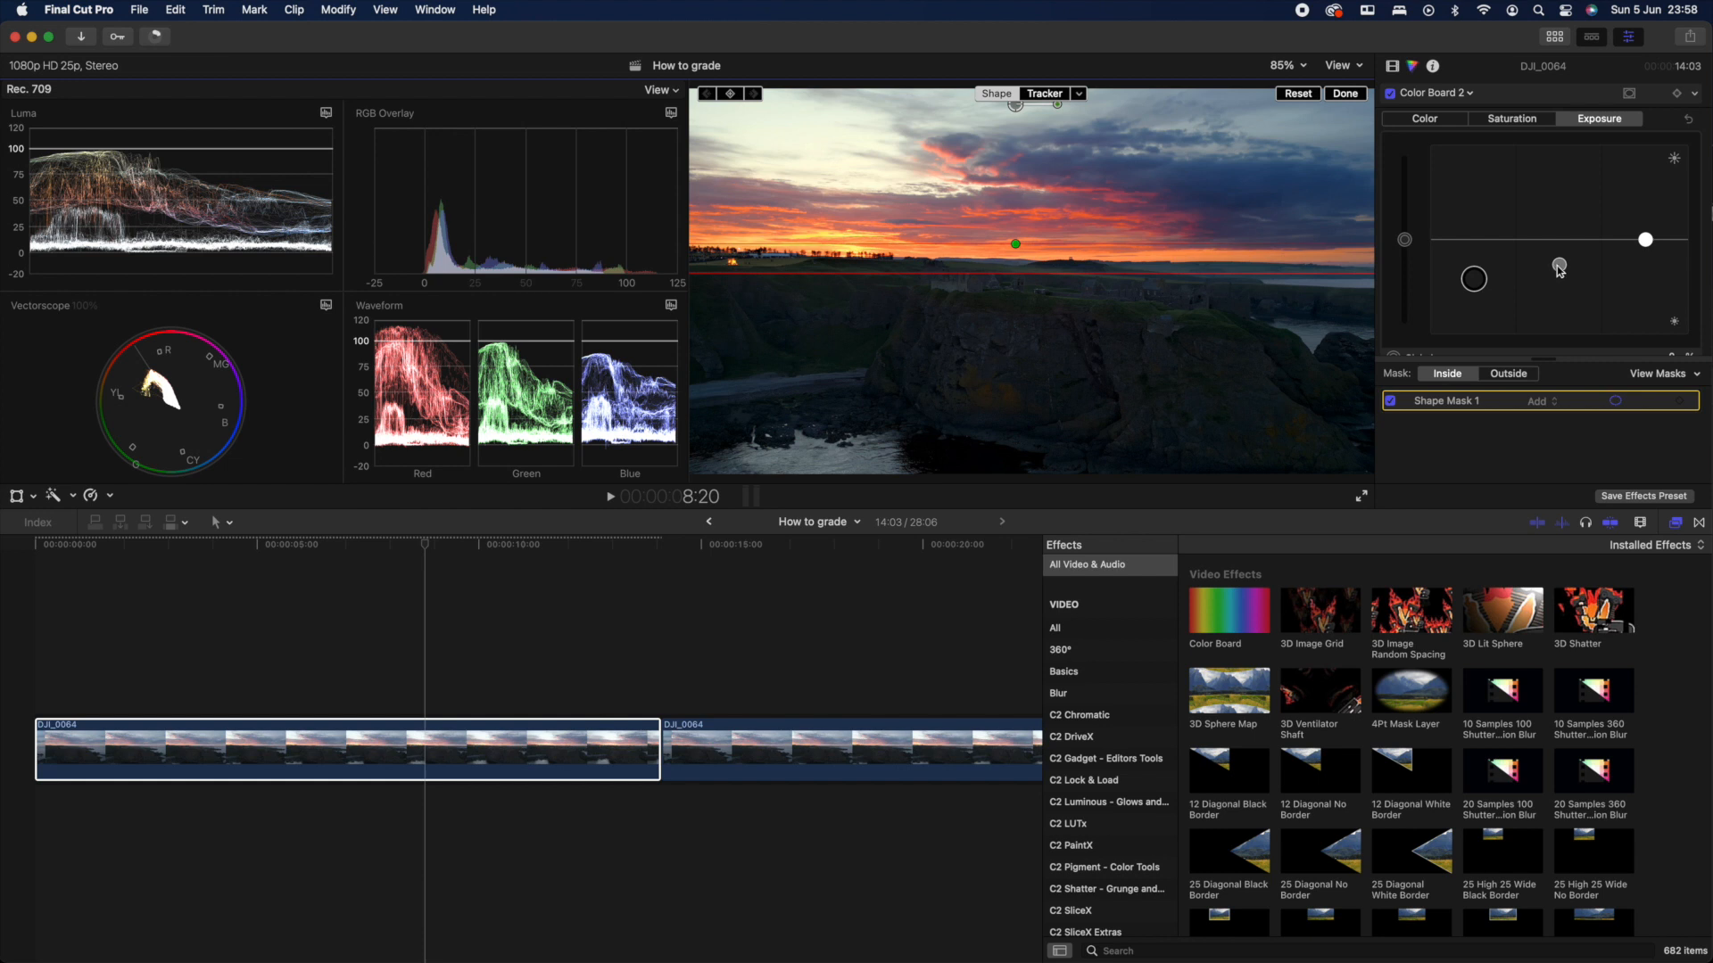
left_click_drag(1559, 269, 1559, 240)
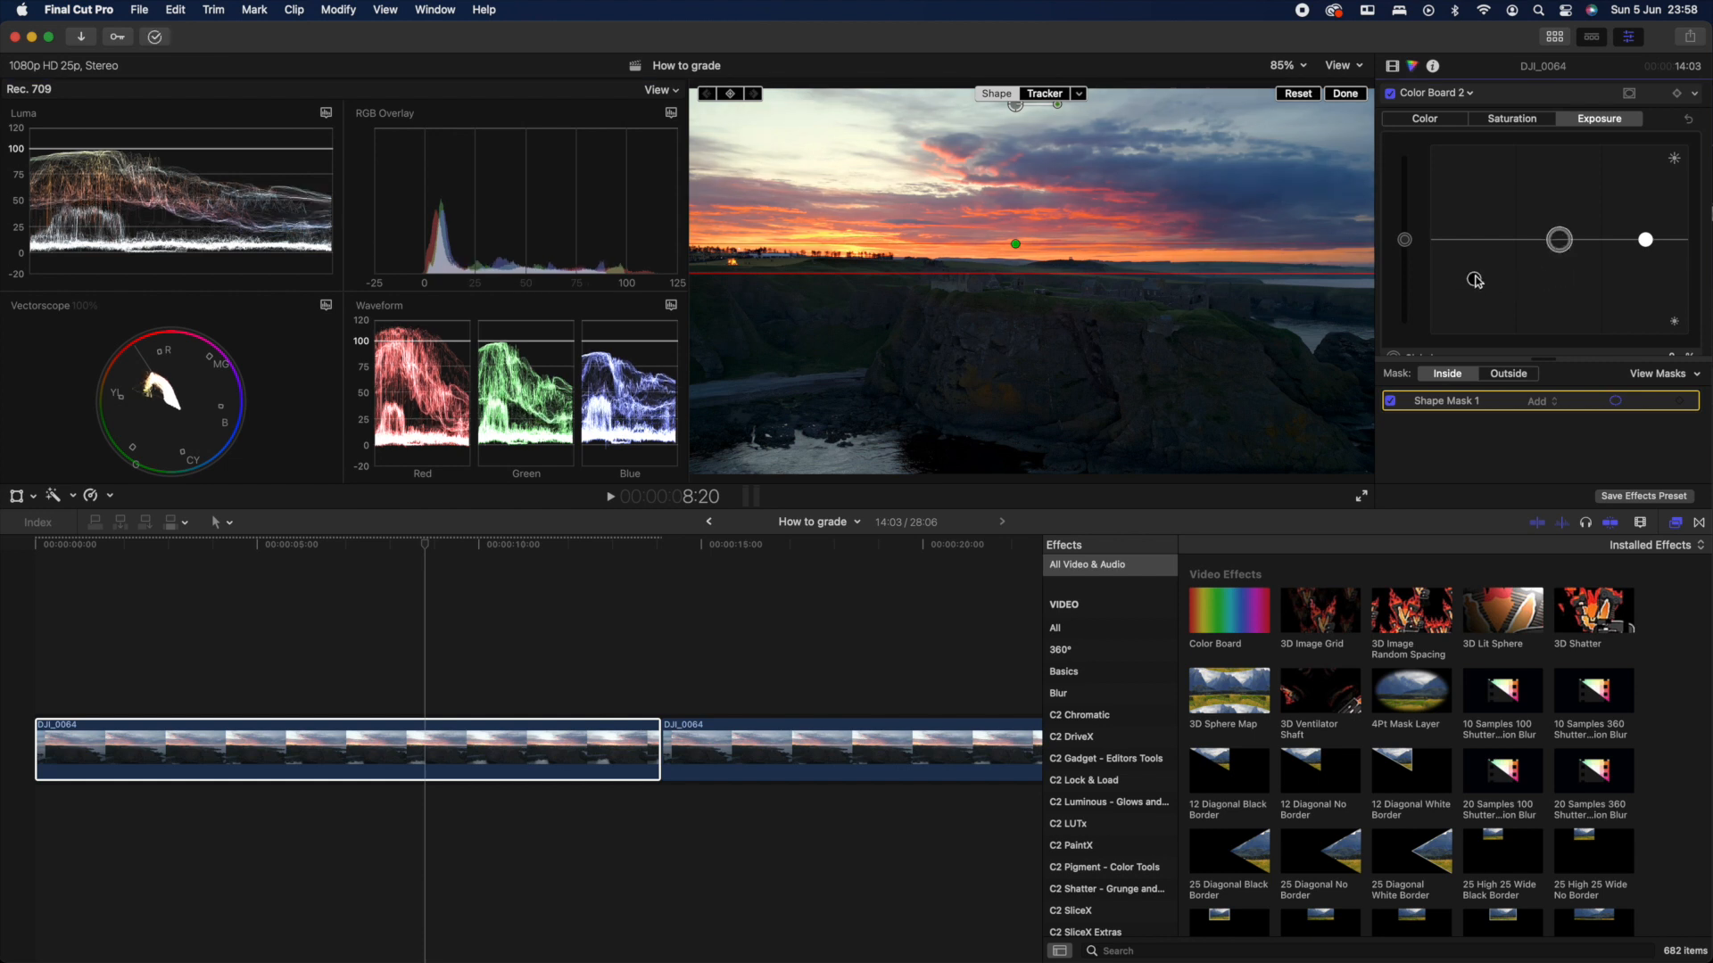
left_click_drag(1472, 281, 1473, 239)
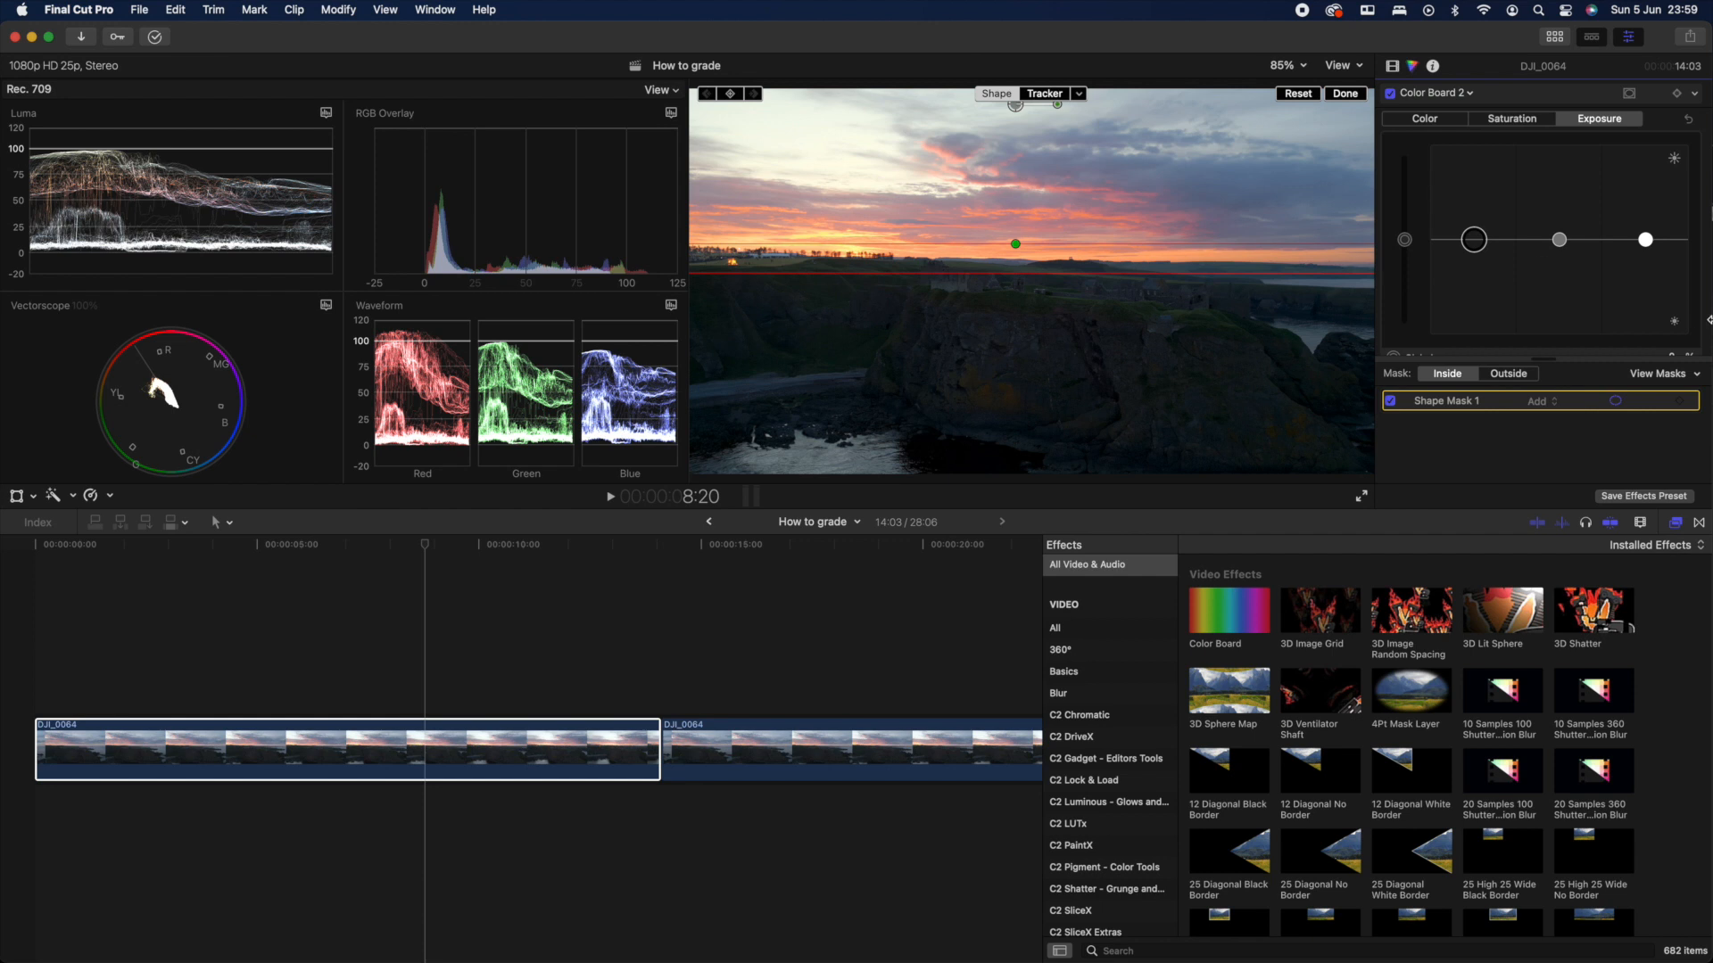
scroll(1650, 255, "down", 2)
left_click_drag(1649, 163, 1652, 209)
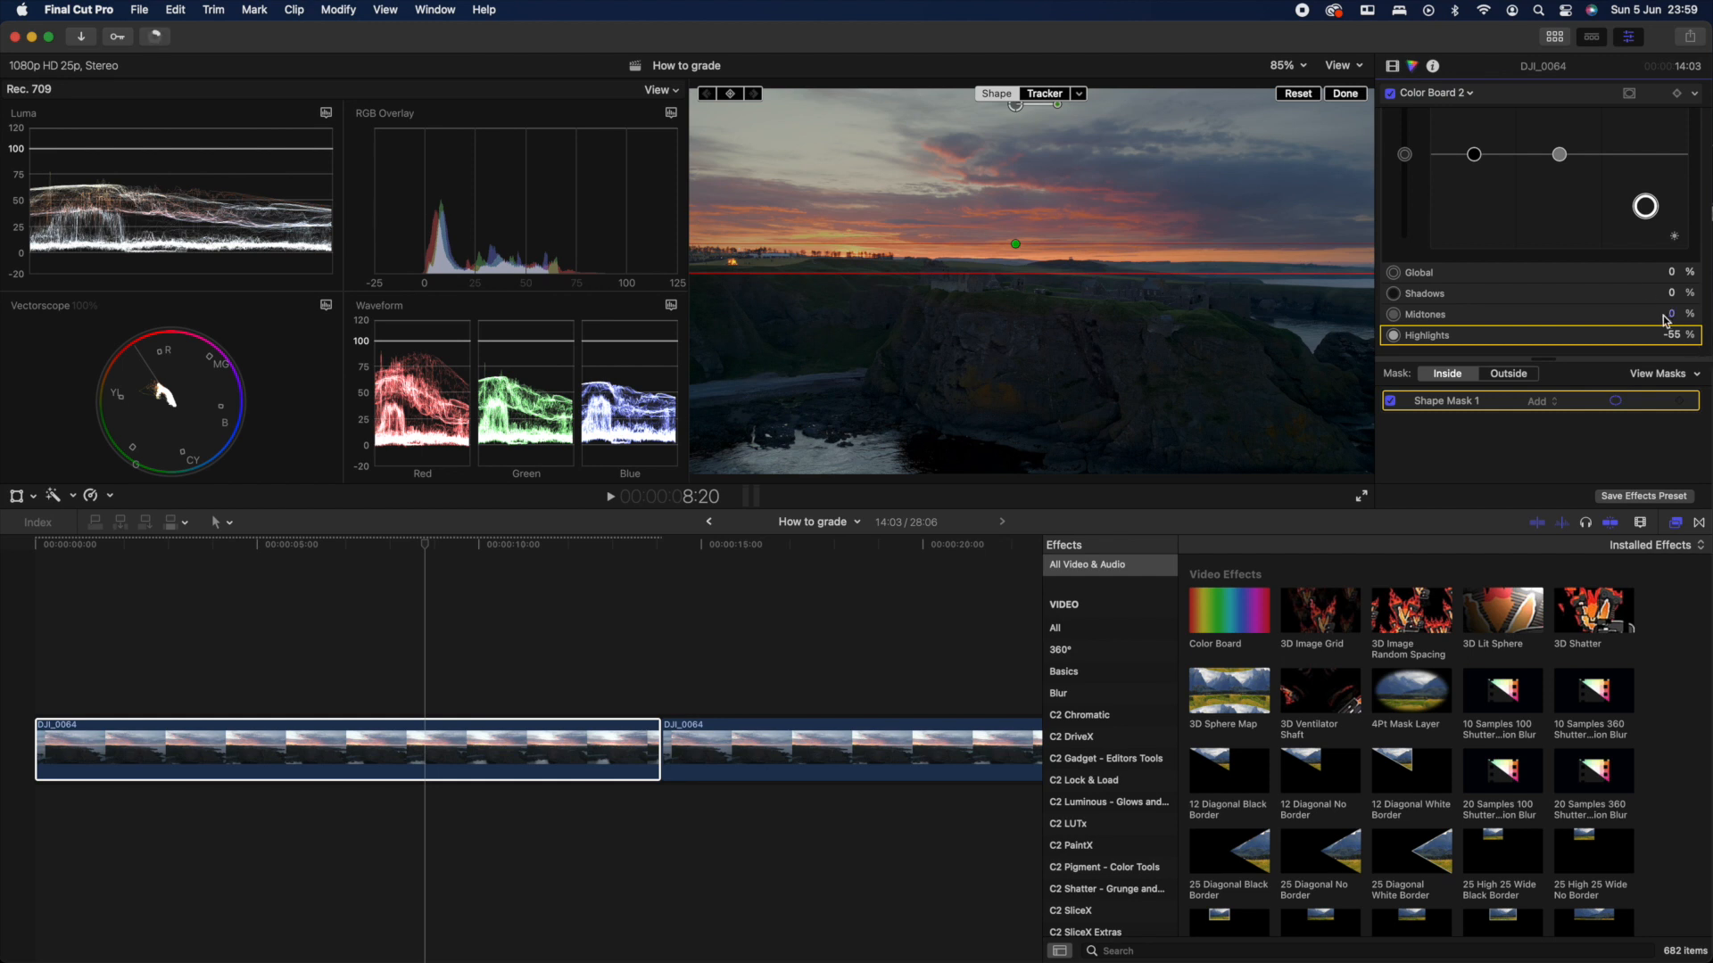
Return to the Color Board 1 correction, try strongly lifted shadows, and set the shadows exposure to -8%.
left_click(1454, 92)
left_click(1472, 134)
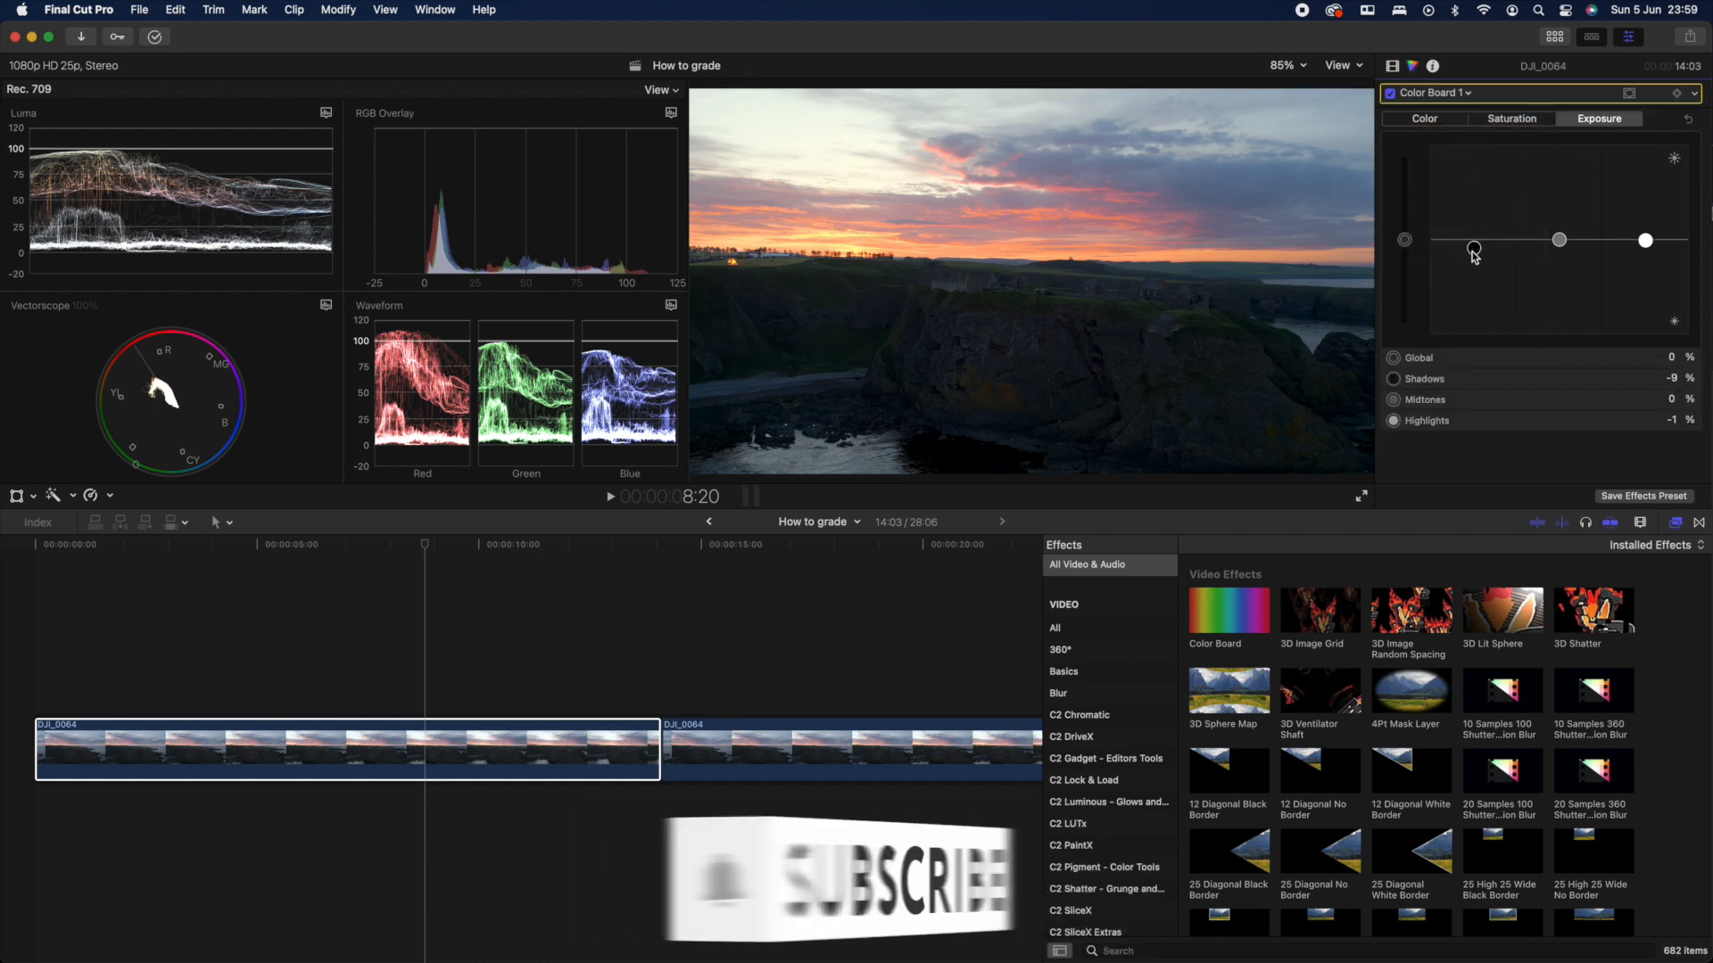
left_click_drag(1476, 251, 1473, 201)
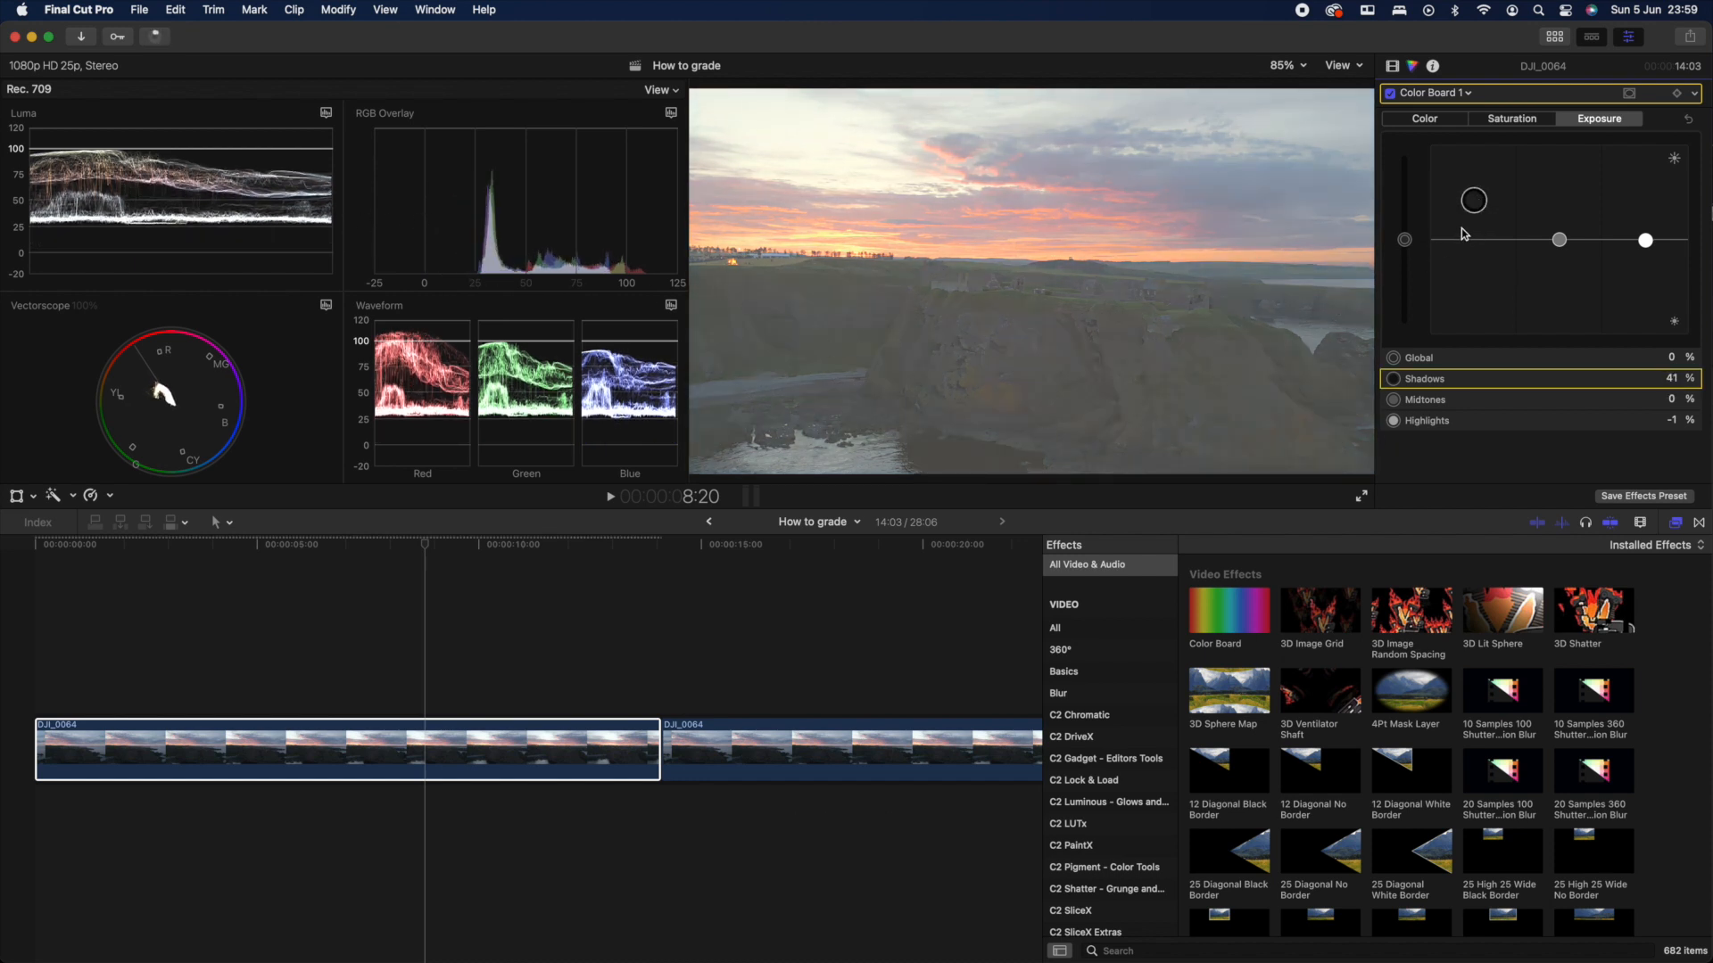
left_click_drag(1474, 207, 1473, 260)
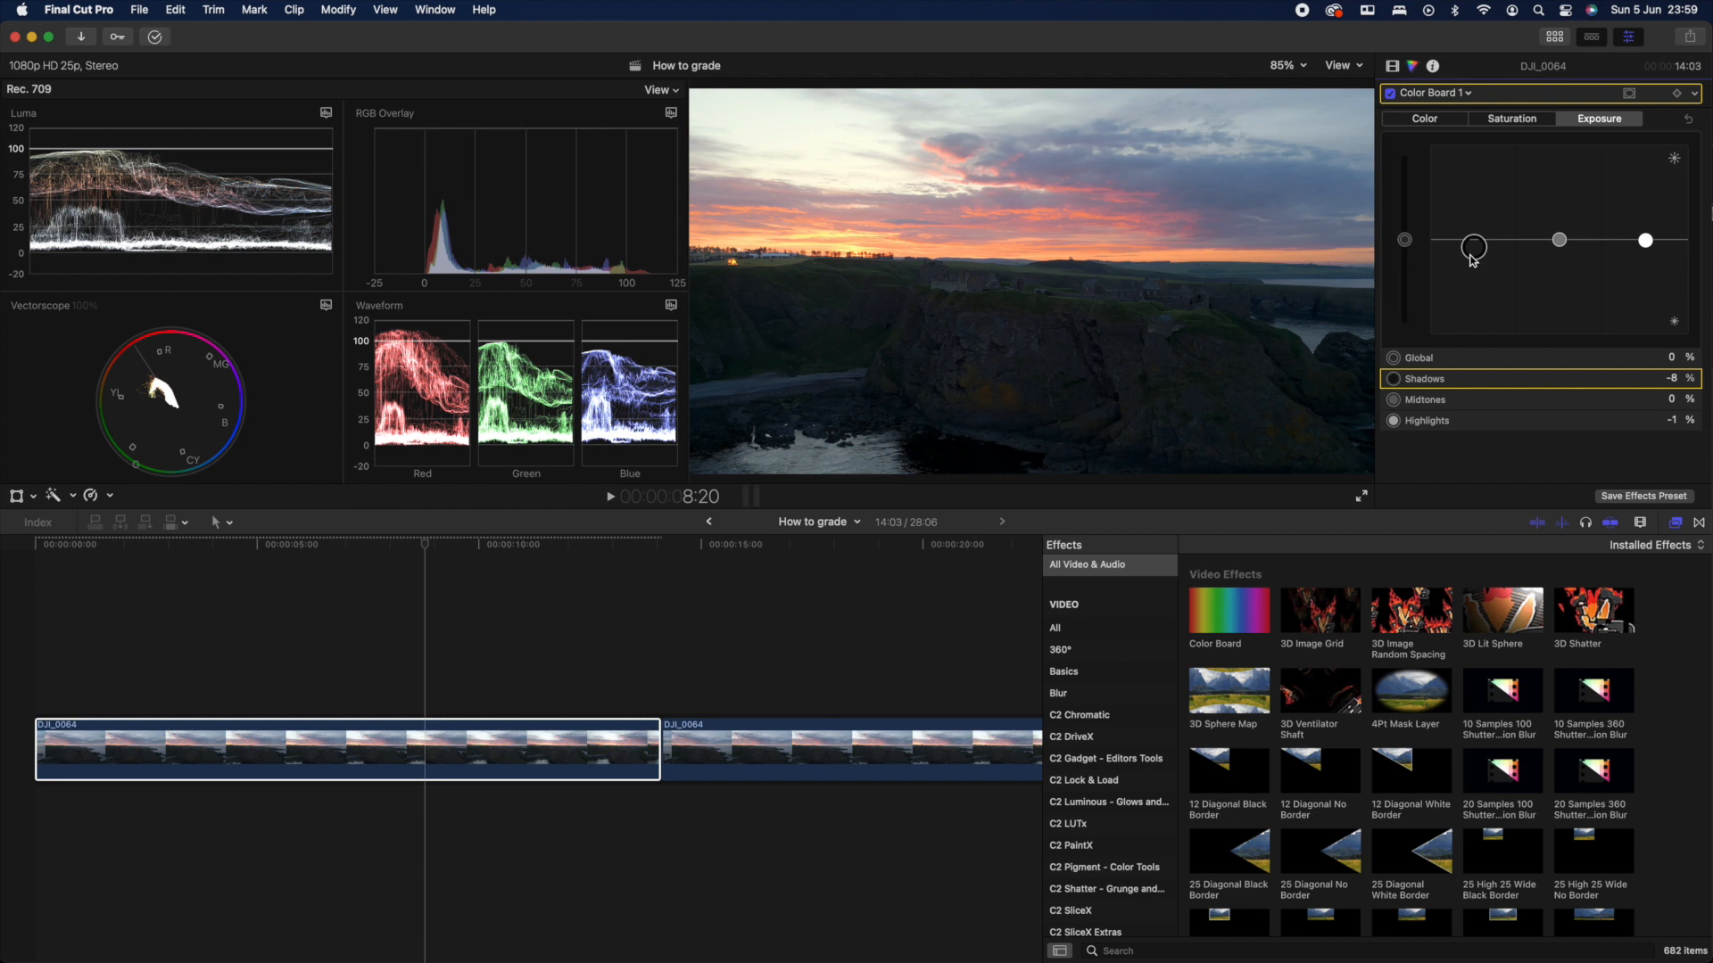
Fine-tune the shadows exposure of Color Board 1 to -9%.
mouse_move(1472, 260)
left_mouse_down()
mouse_move(1474, 310)
mouse_move(1472, 261)
left_mouse_up()
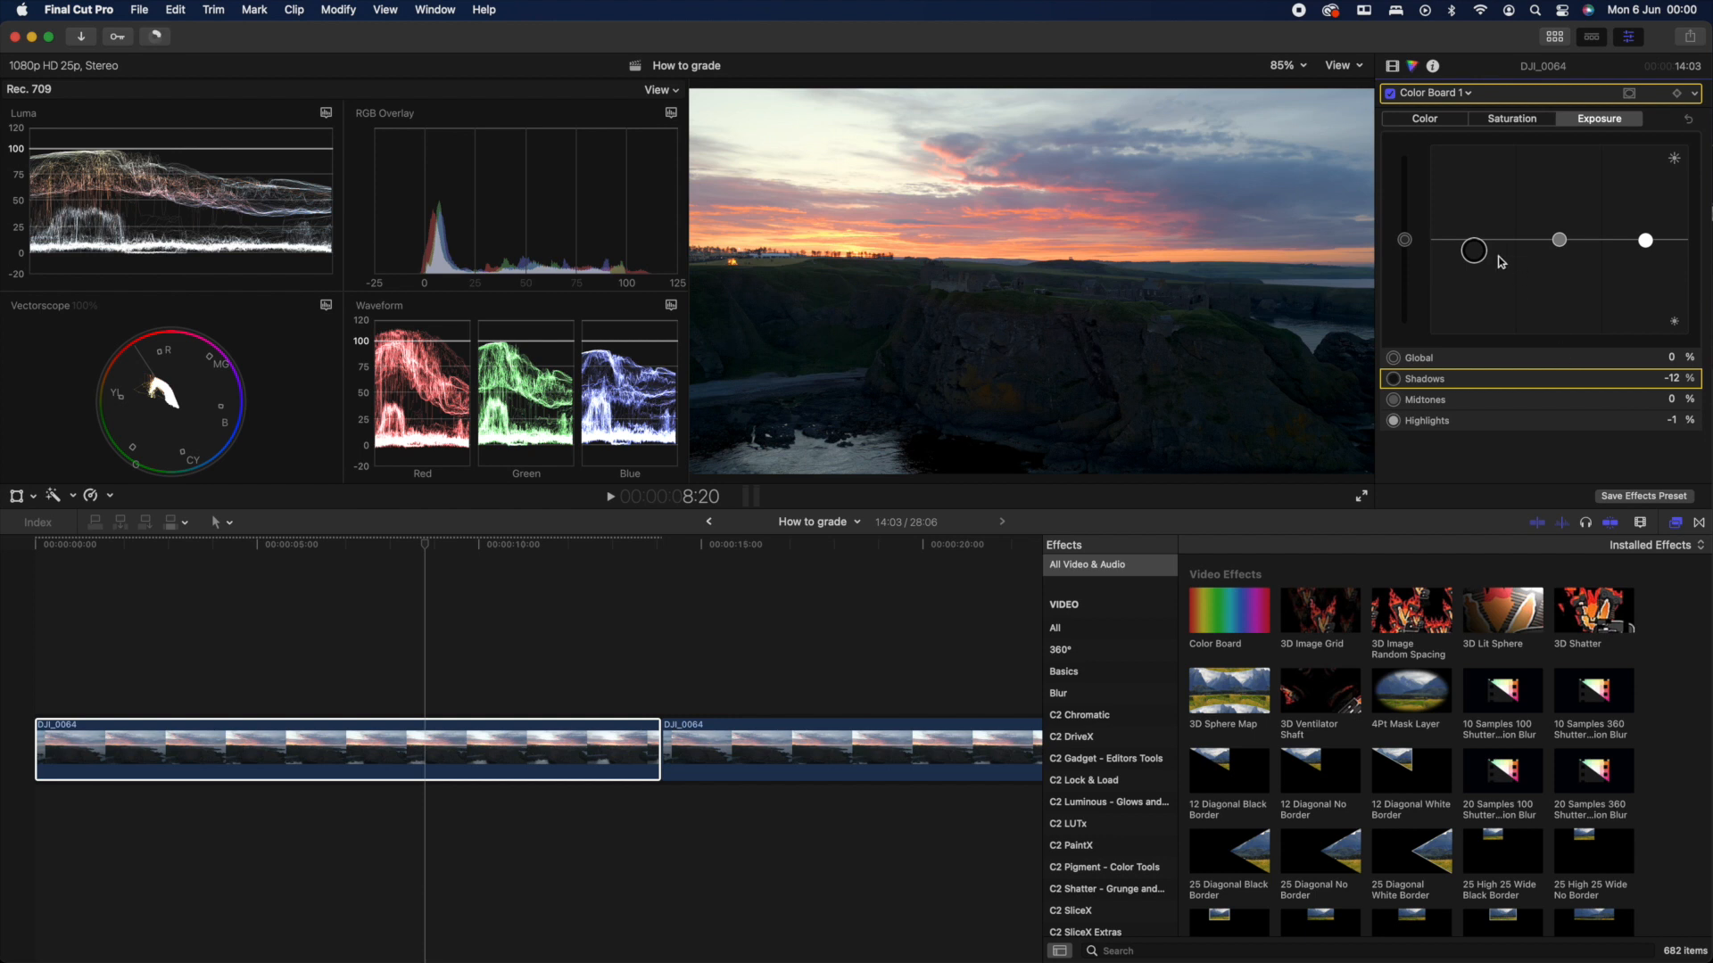
left_click_drag(1471, 248, 1474, 246)
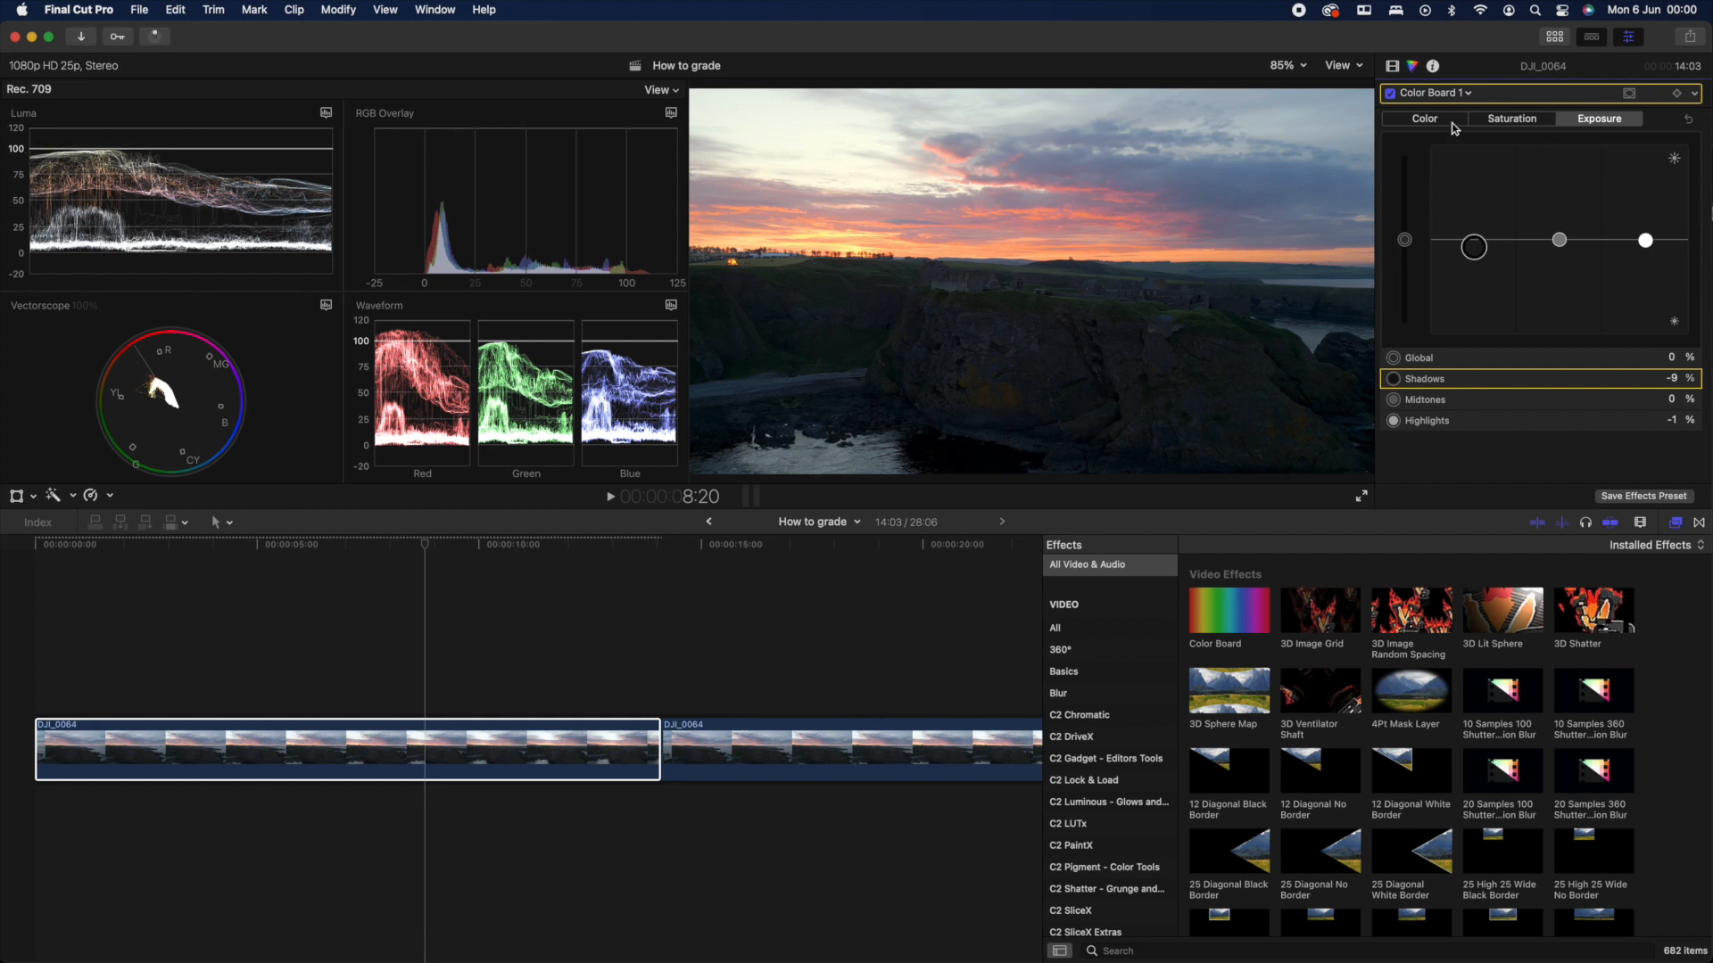
On Color Board 2, try lowering shadows exposure and raising global saturation strongly inside the sky mask, resetting each adjustment.
left_click(1467, 94)
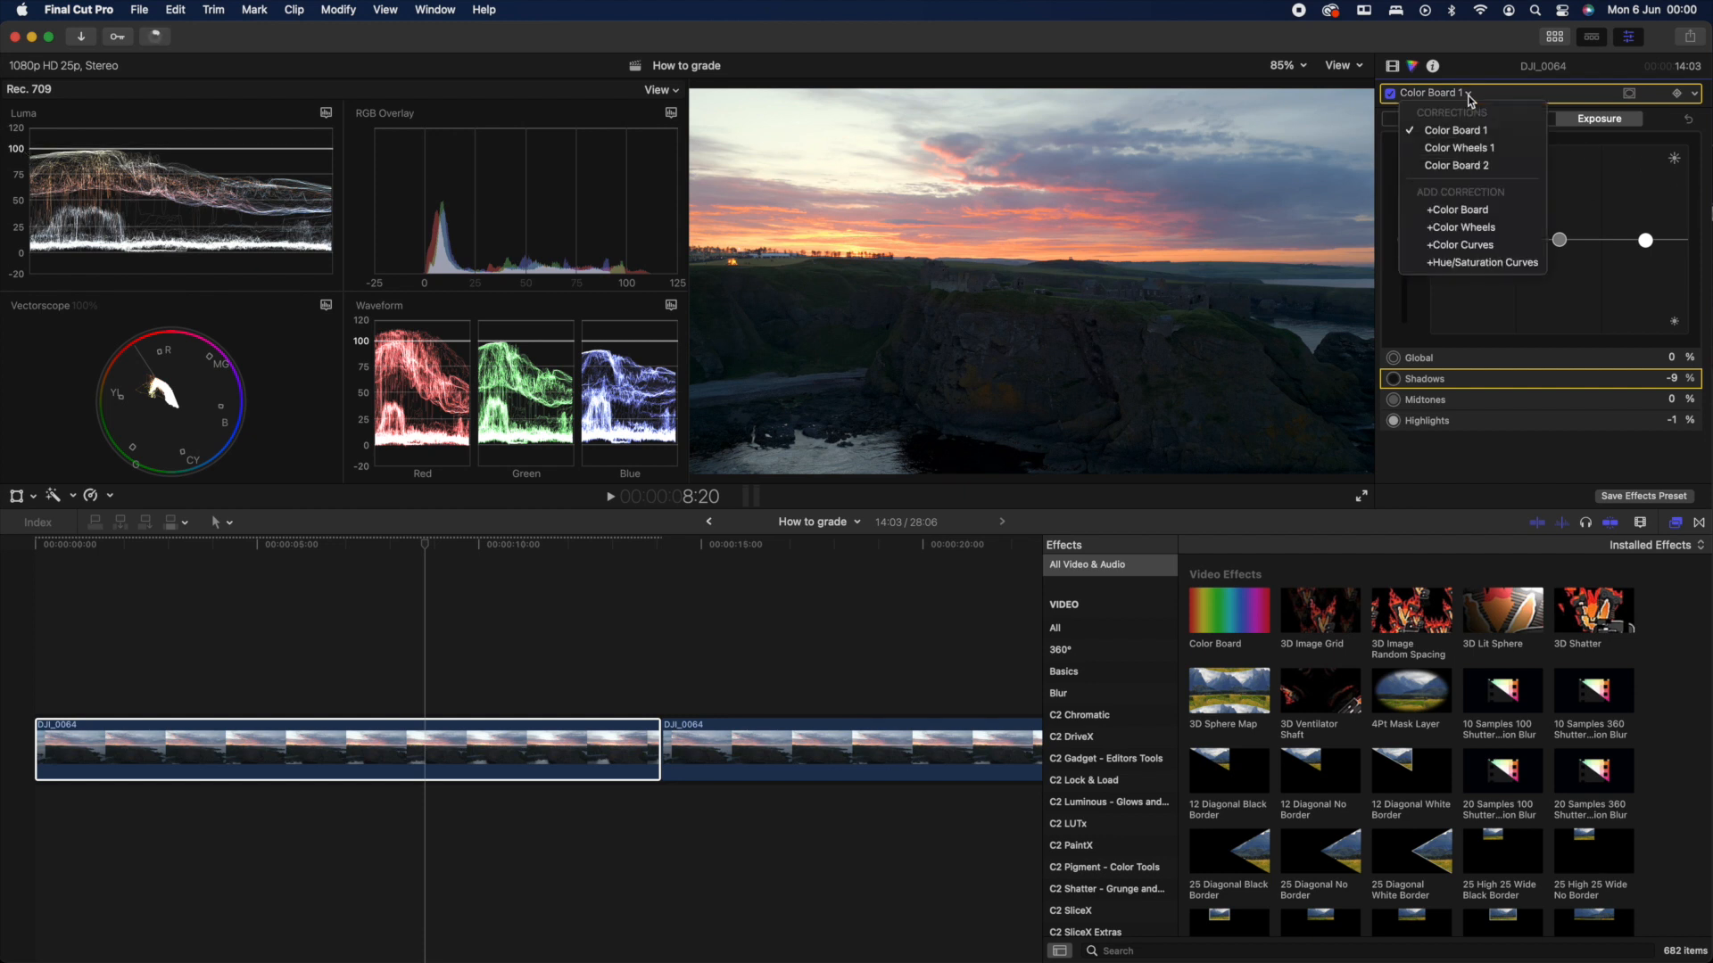
left_click(1447, 168)
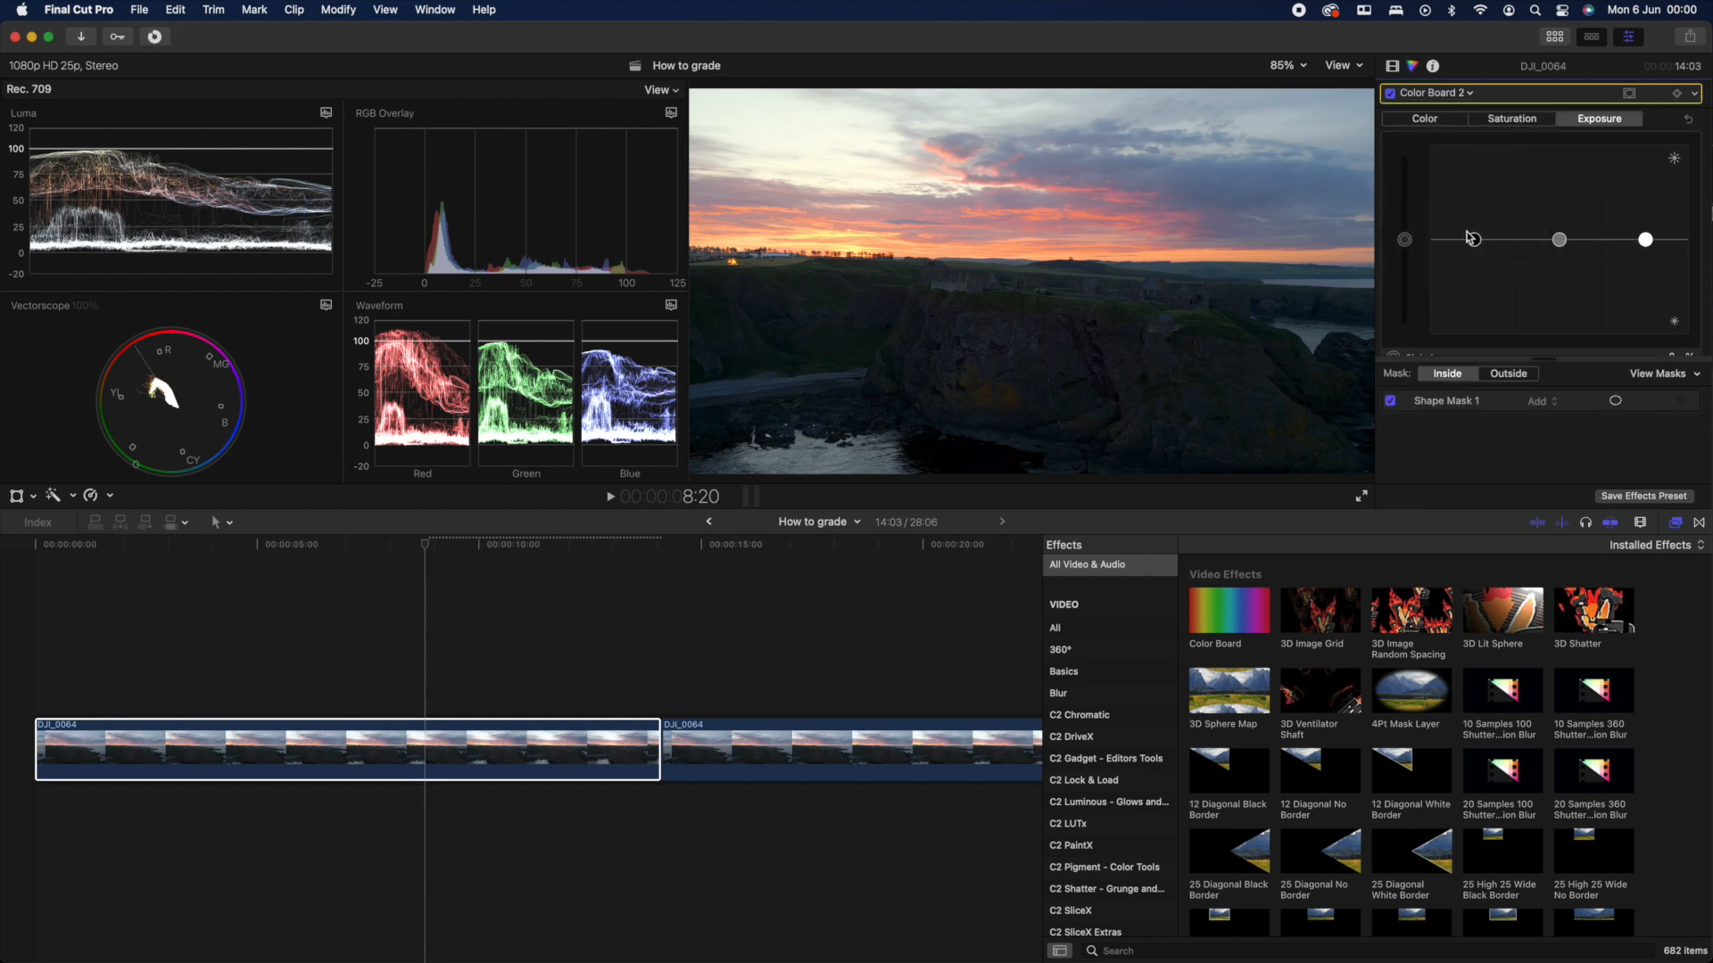
left_click_drag(1473, 239, 1473, 283)
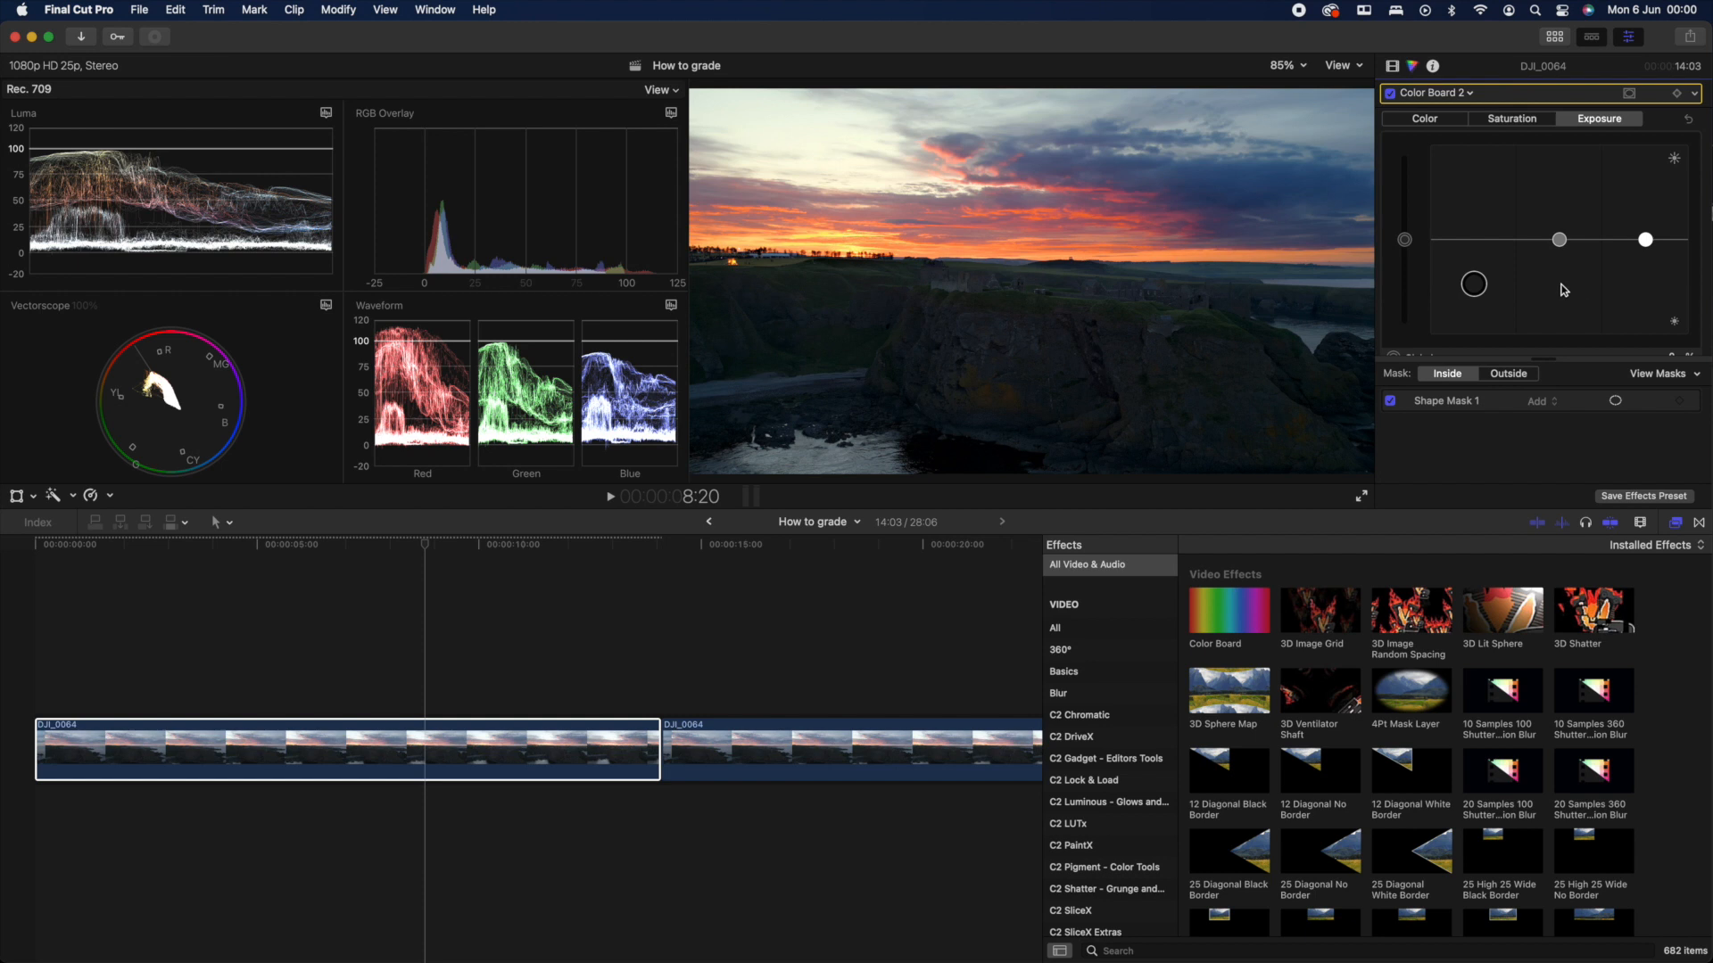
left_click_drag(1469, 293, 1469, 307)
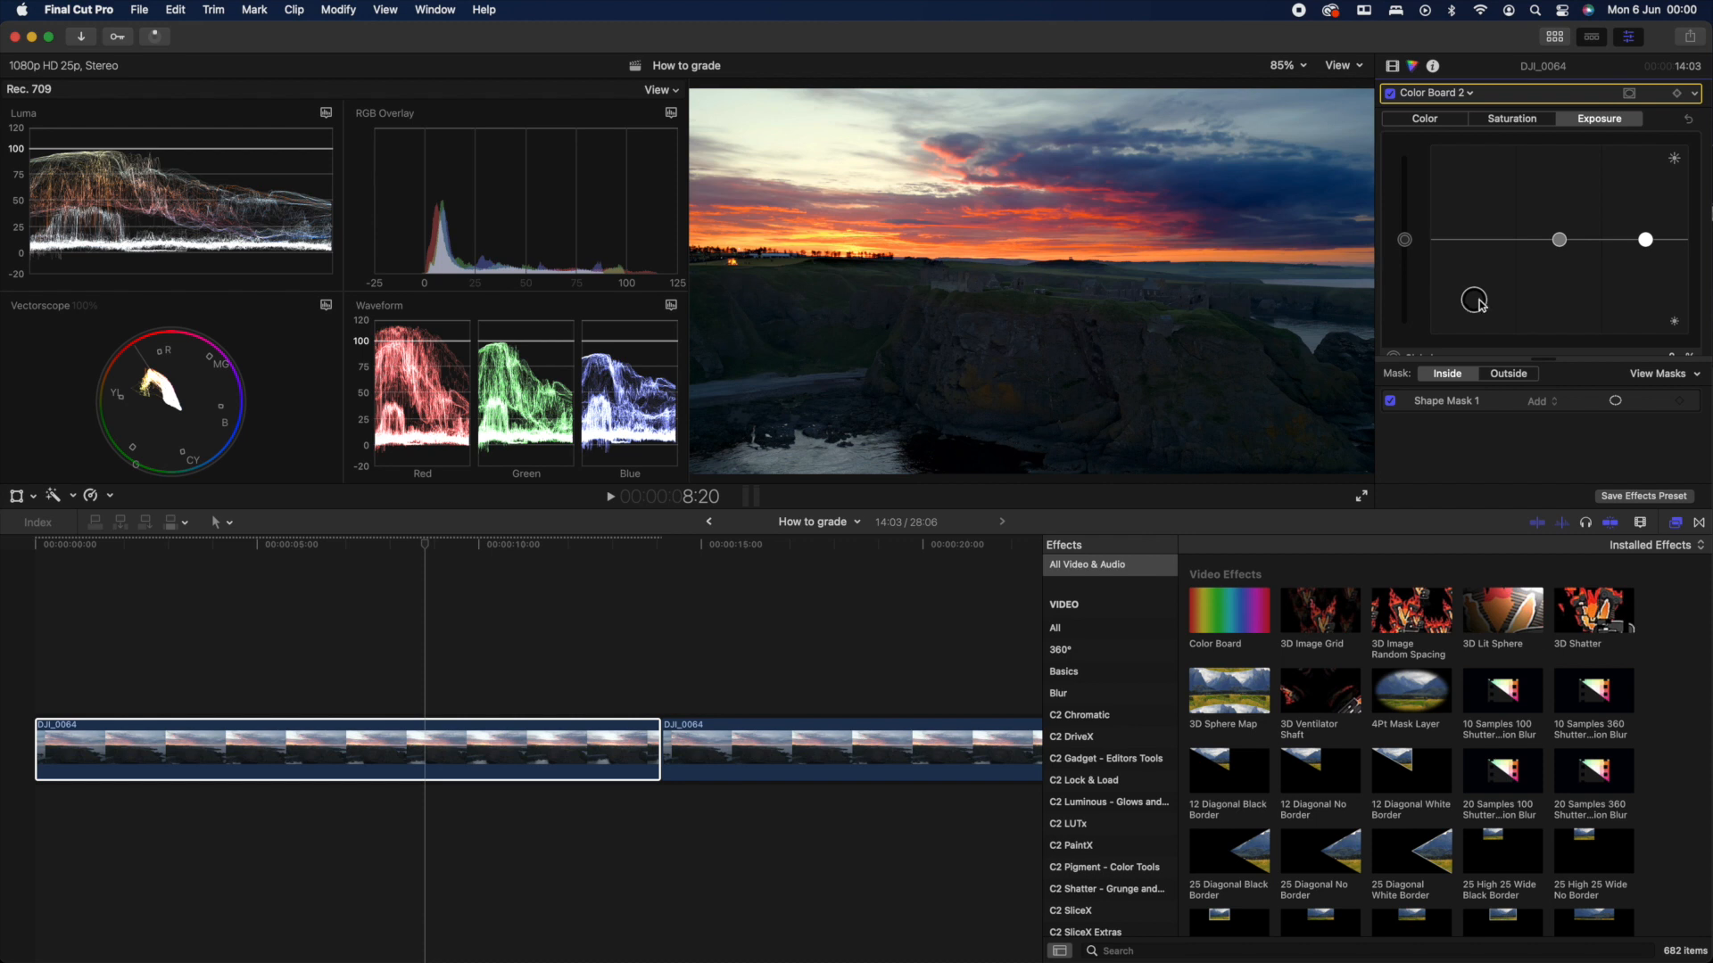
key("Delete")
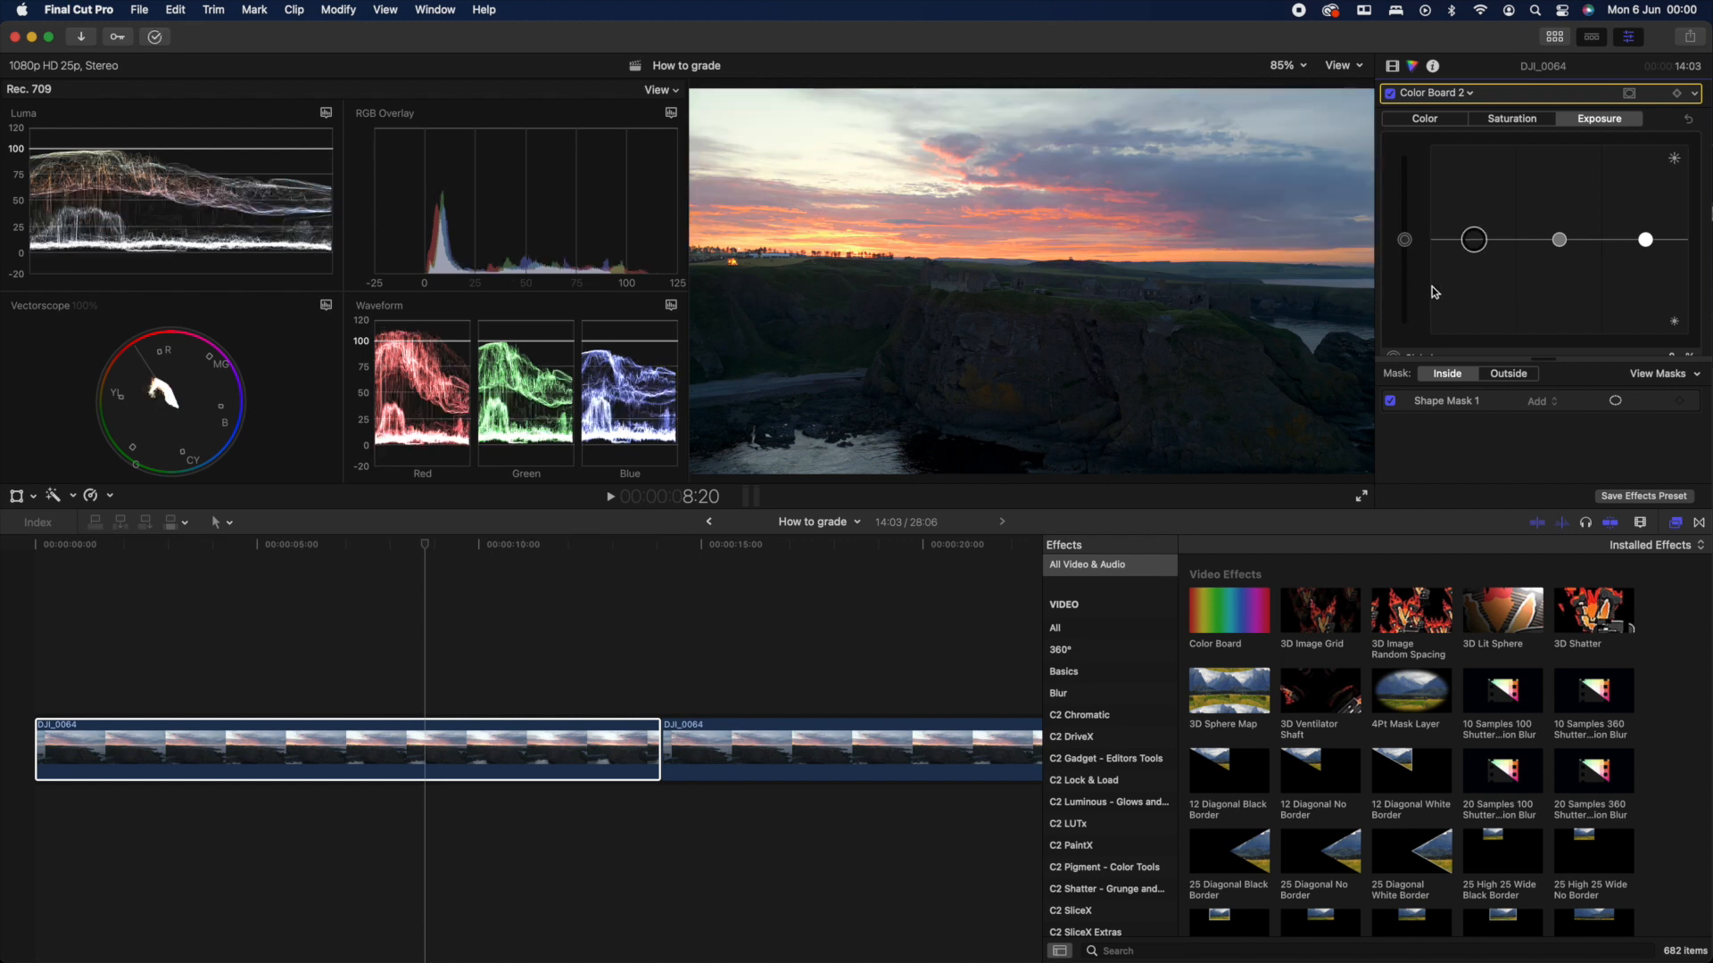
left_click(1531, 120)
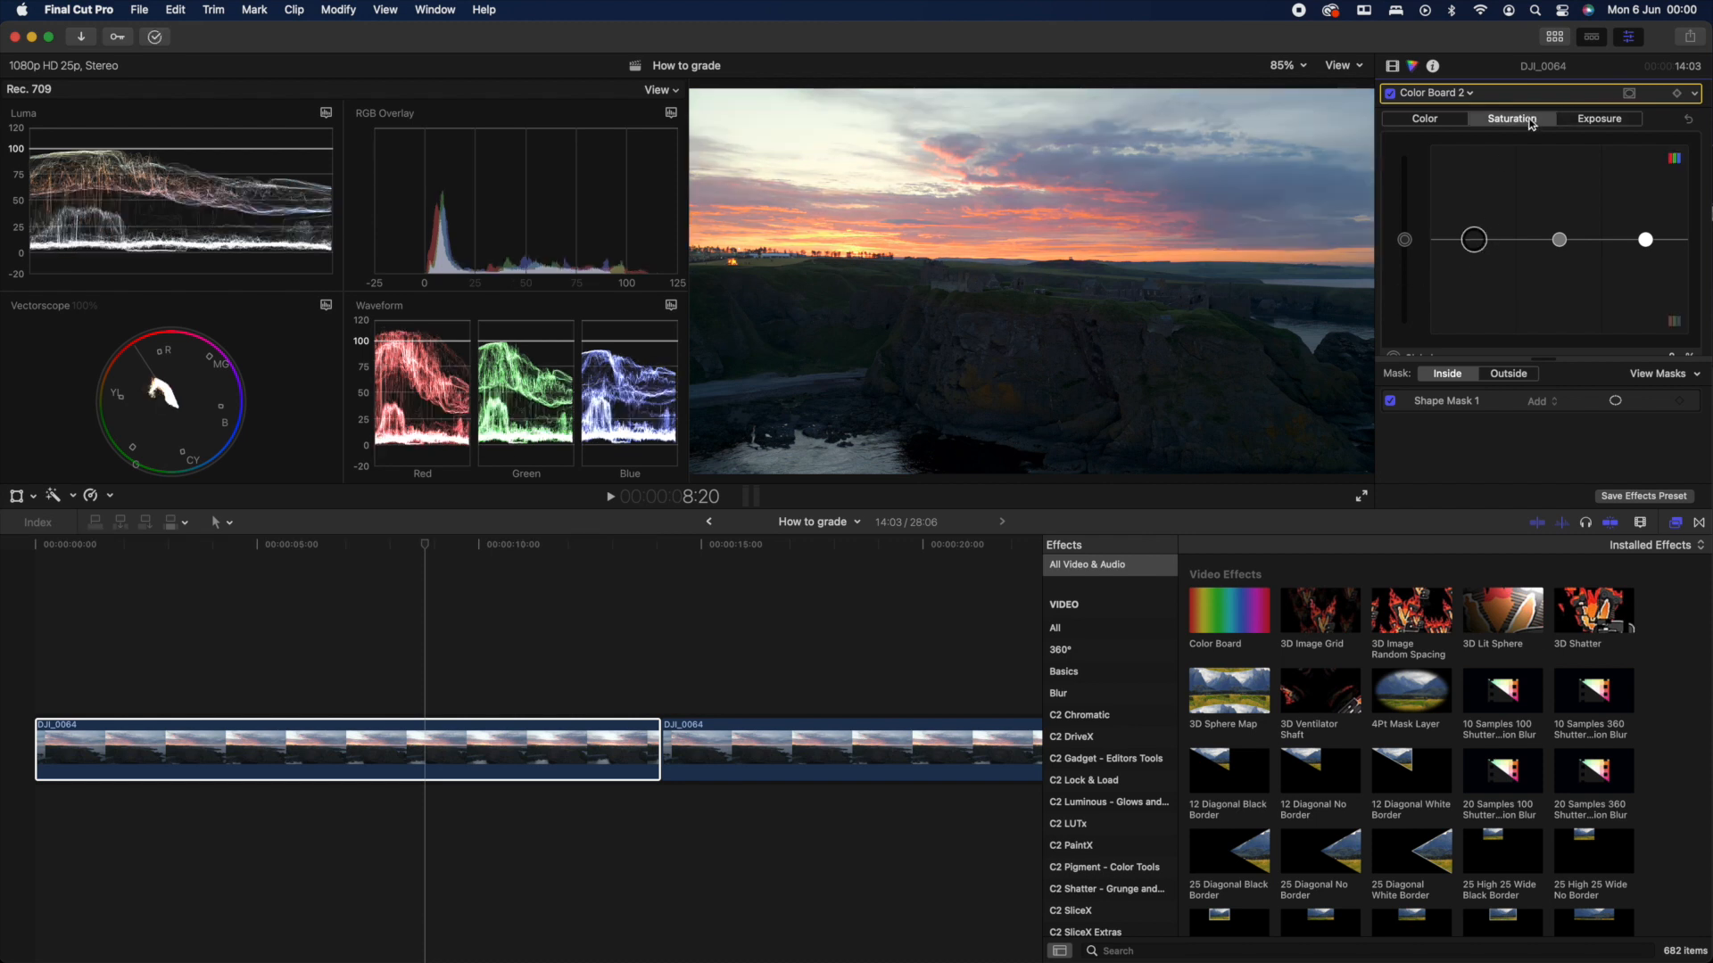
left_click_drag(1403, 243, 1404, 139)
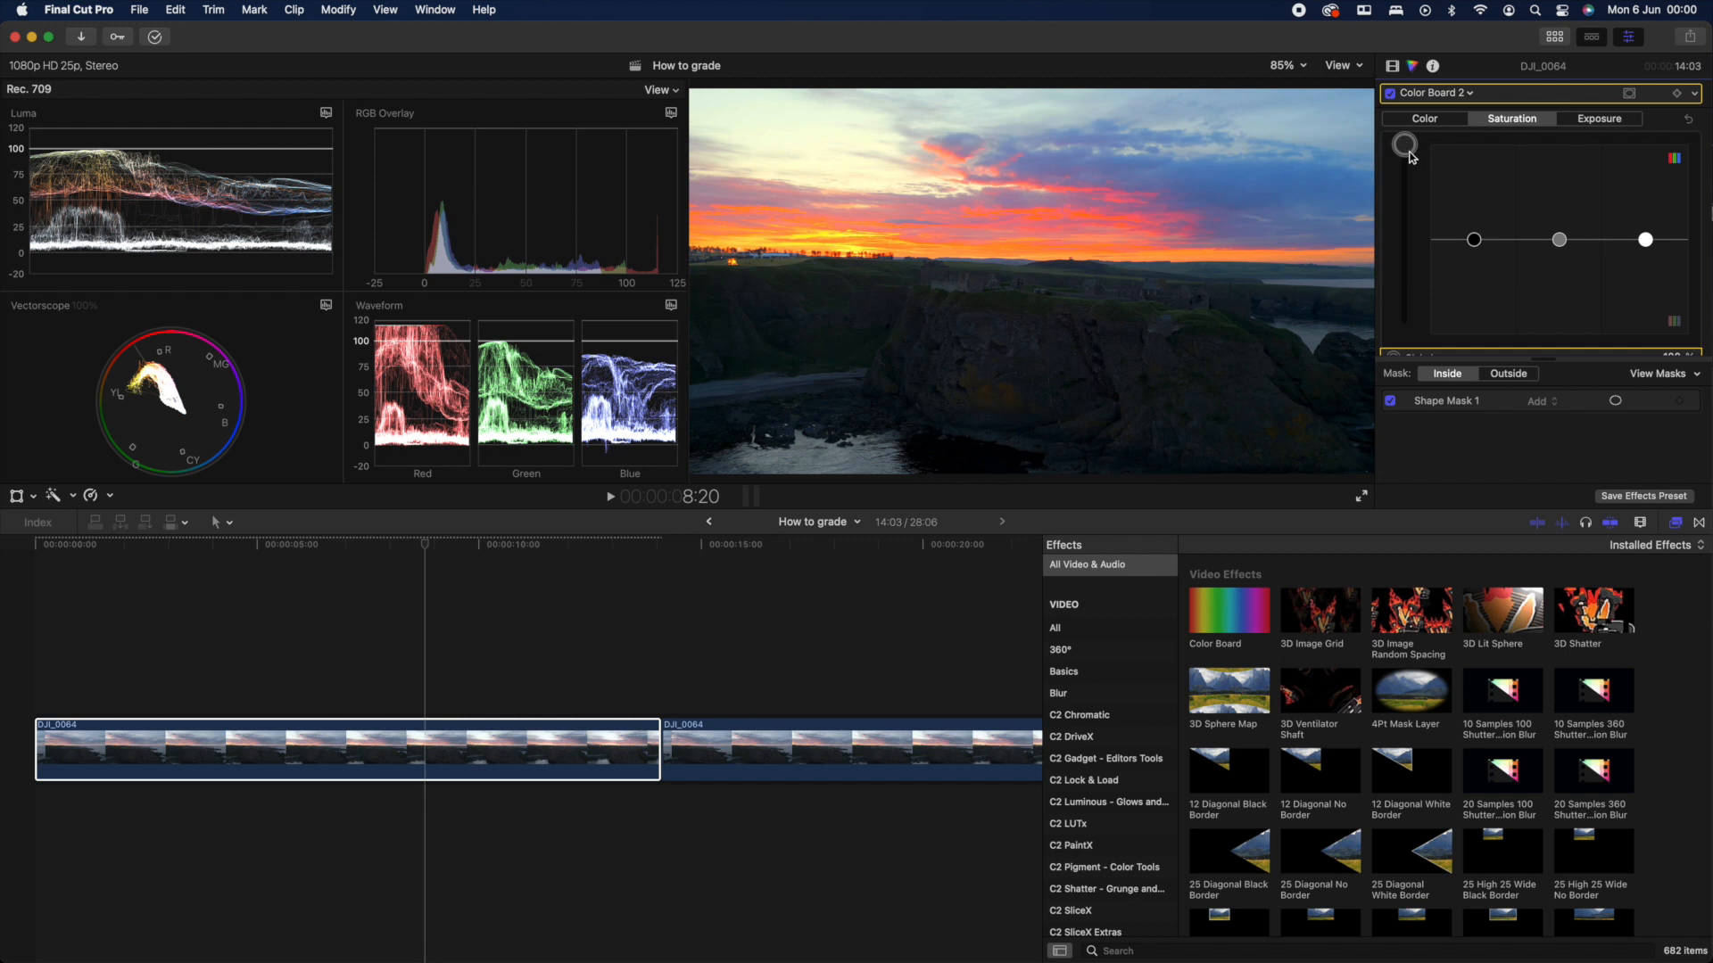
key("Delete")
Darken the masked sky on Color Board 2 by moderately lowering the shadows exposure and lowering the midtones exposure slightly further.
left_click(1611, 120)
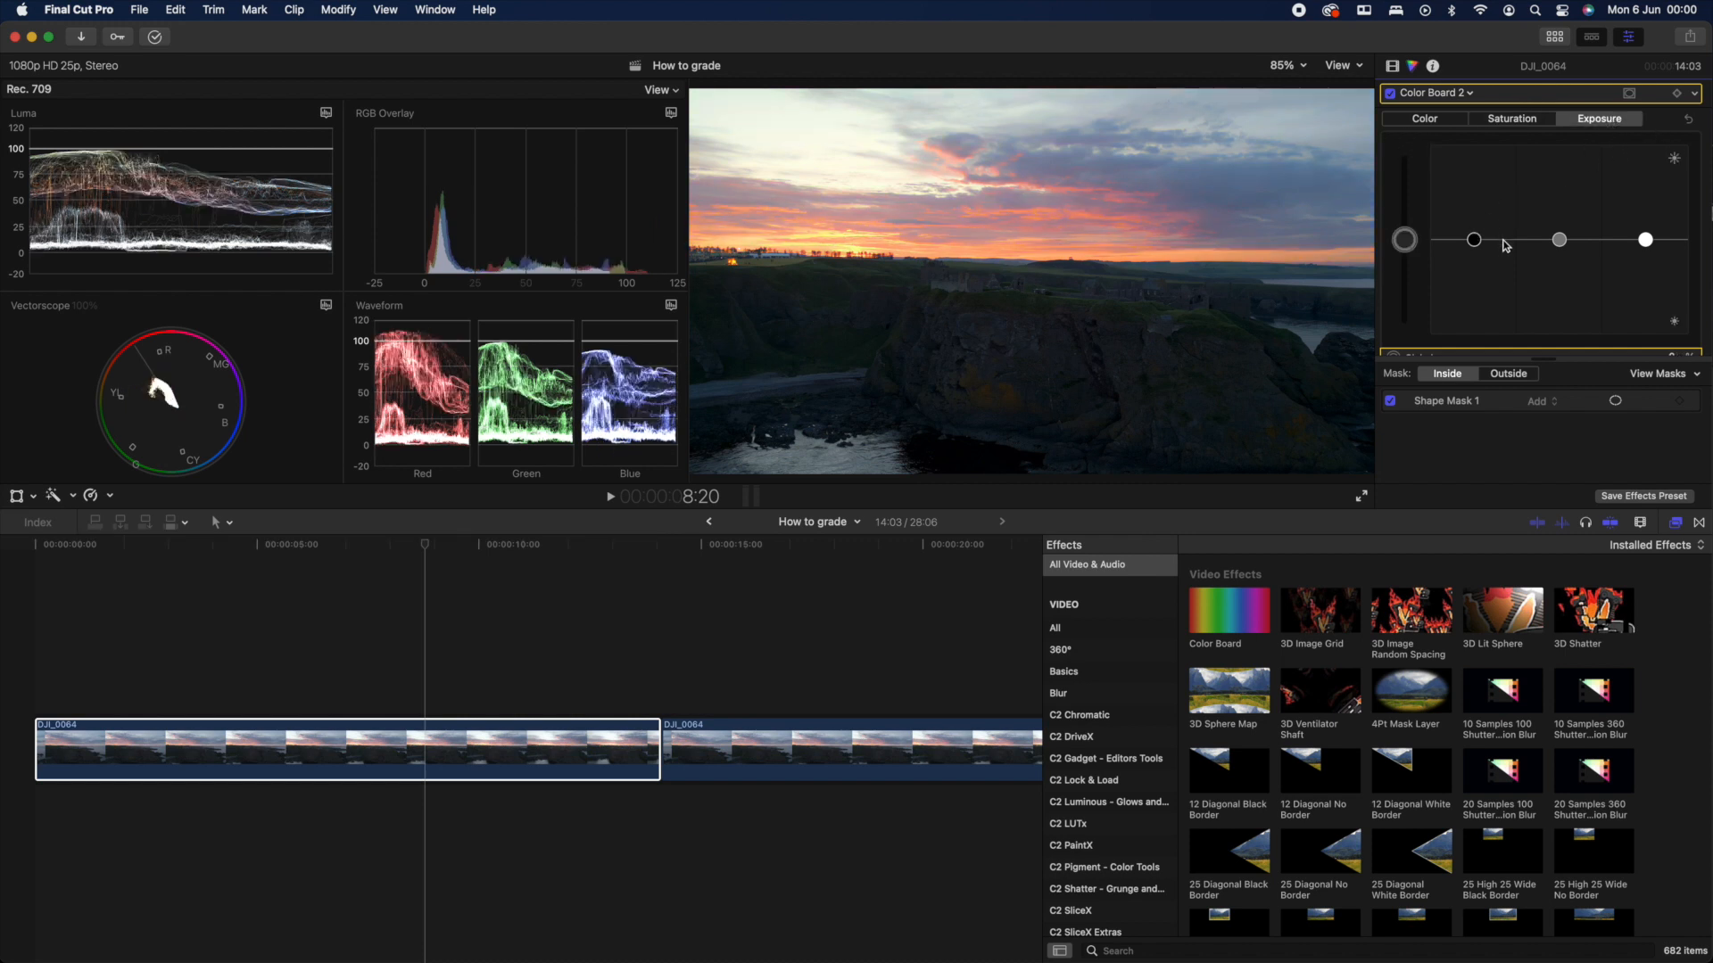
left_click_drag(1474, 240, 1481, 306)
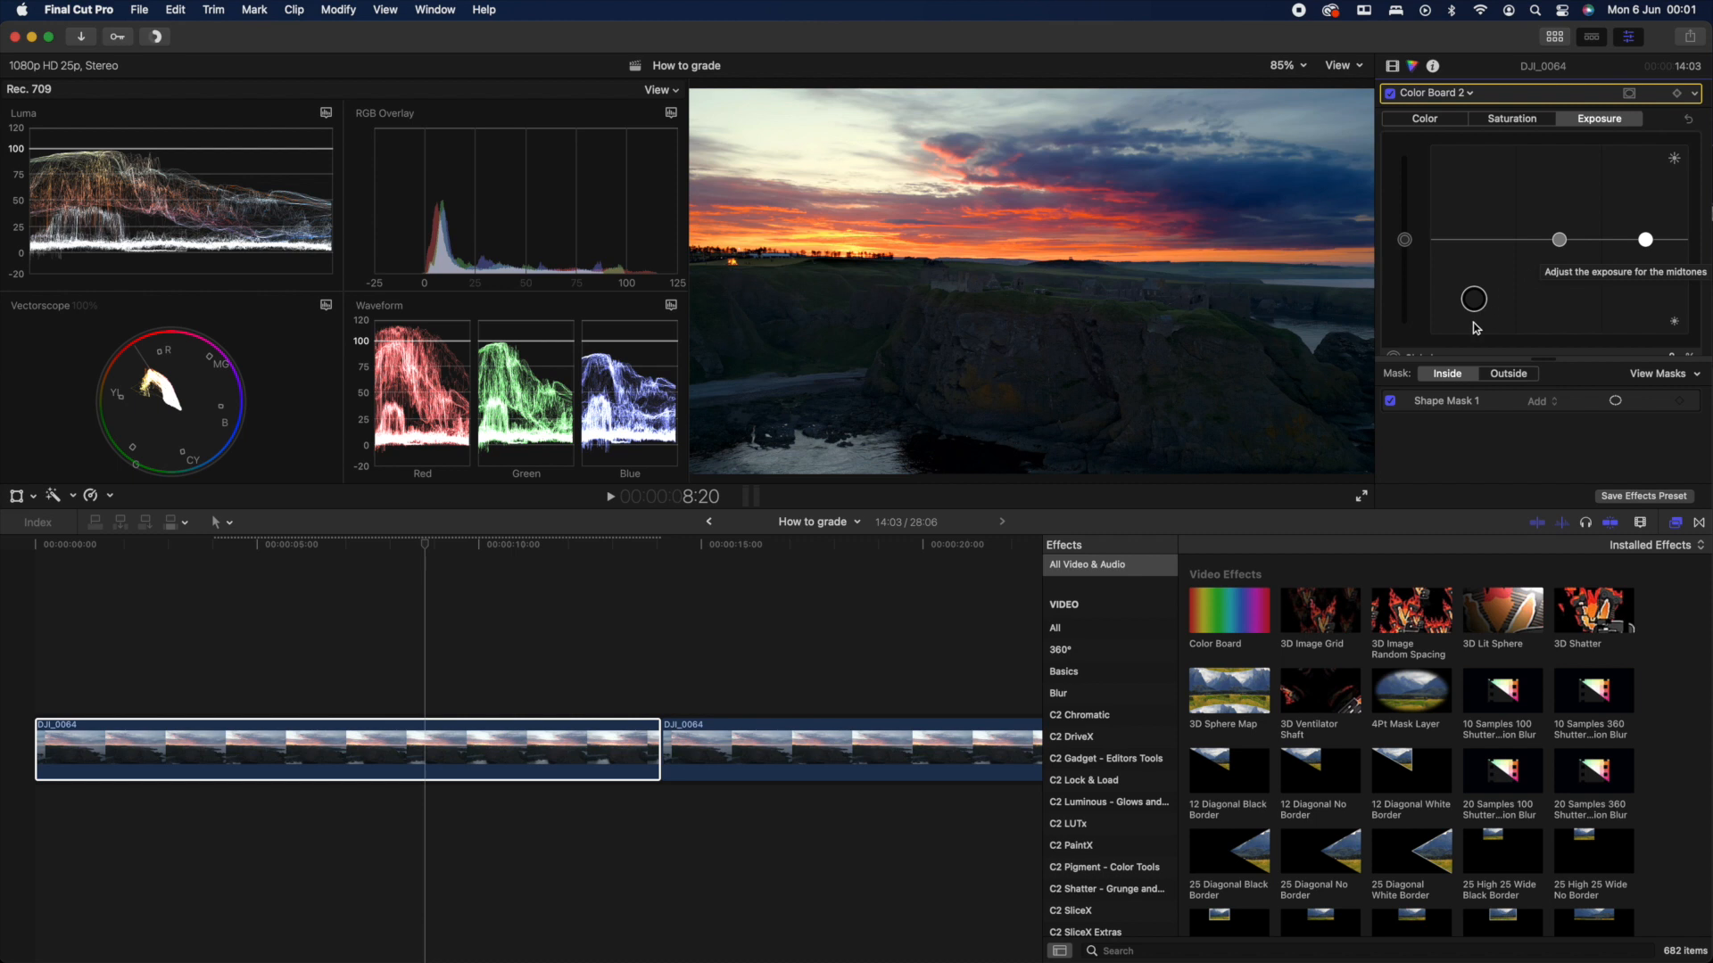
key("super+z")
left_click_drag(1476, 247, 1476, 289)
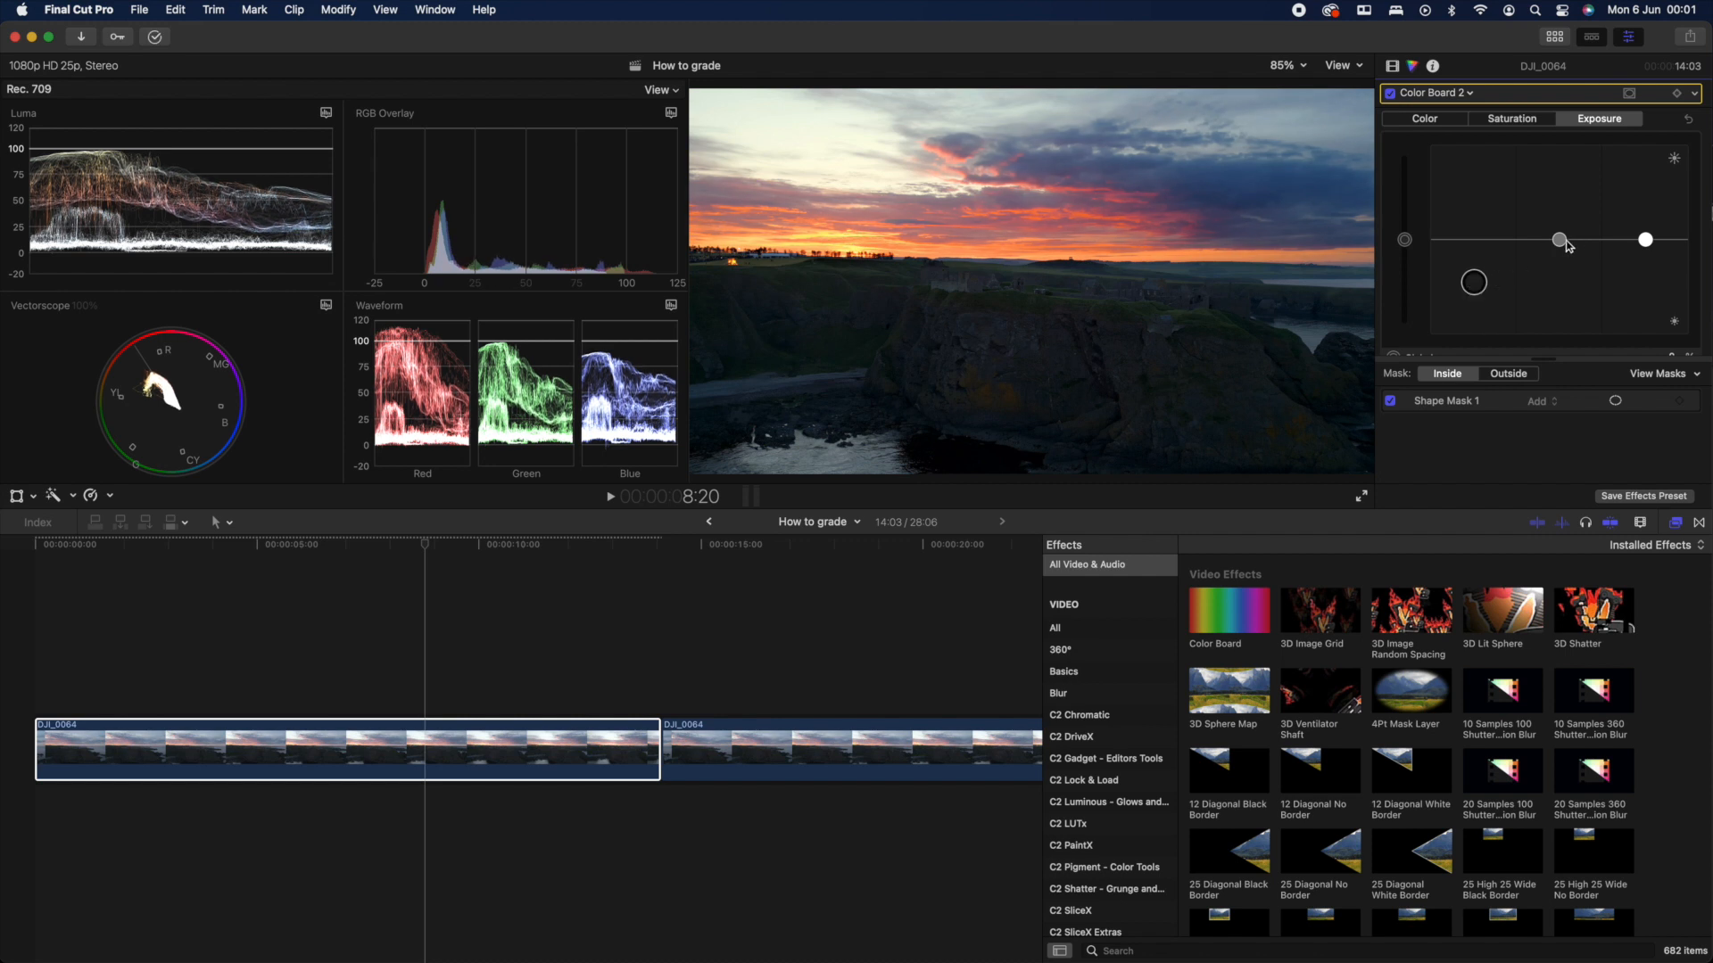
left_click_drag(1557, 246, 1534, 292)
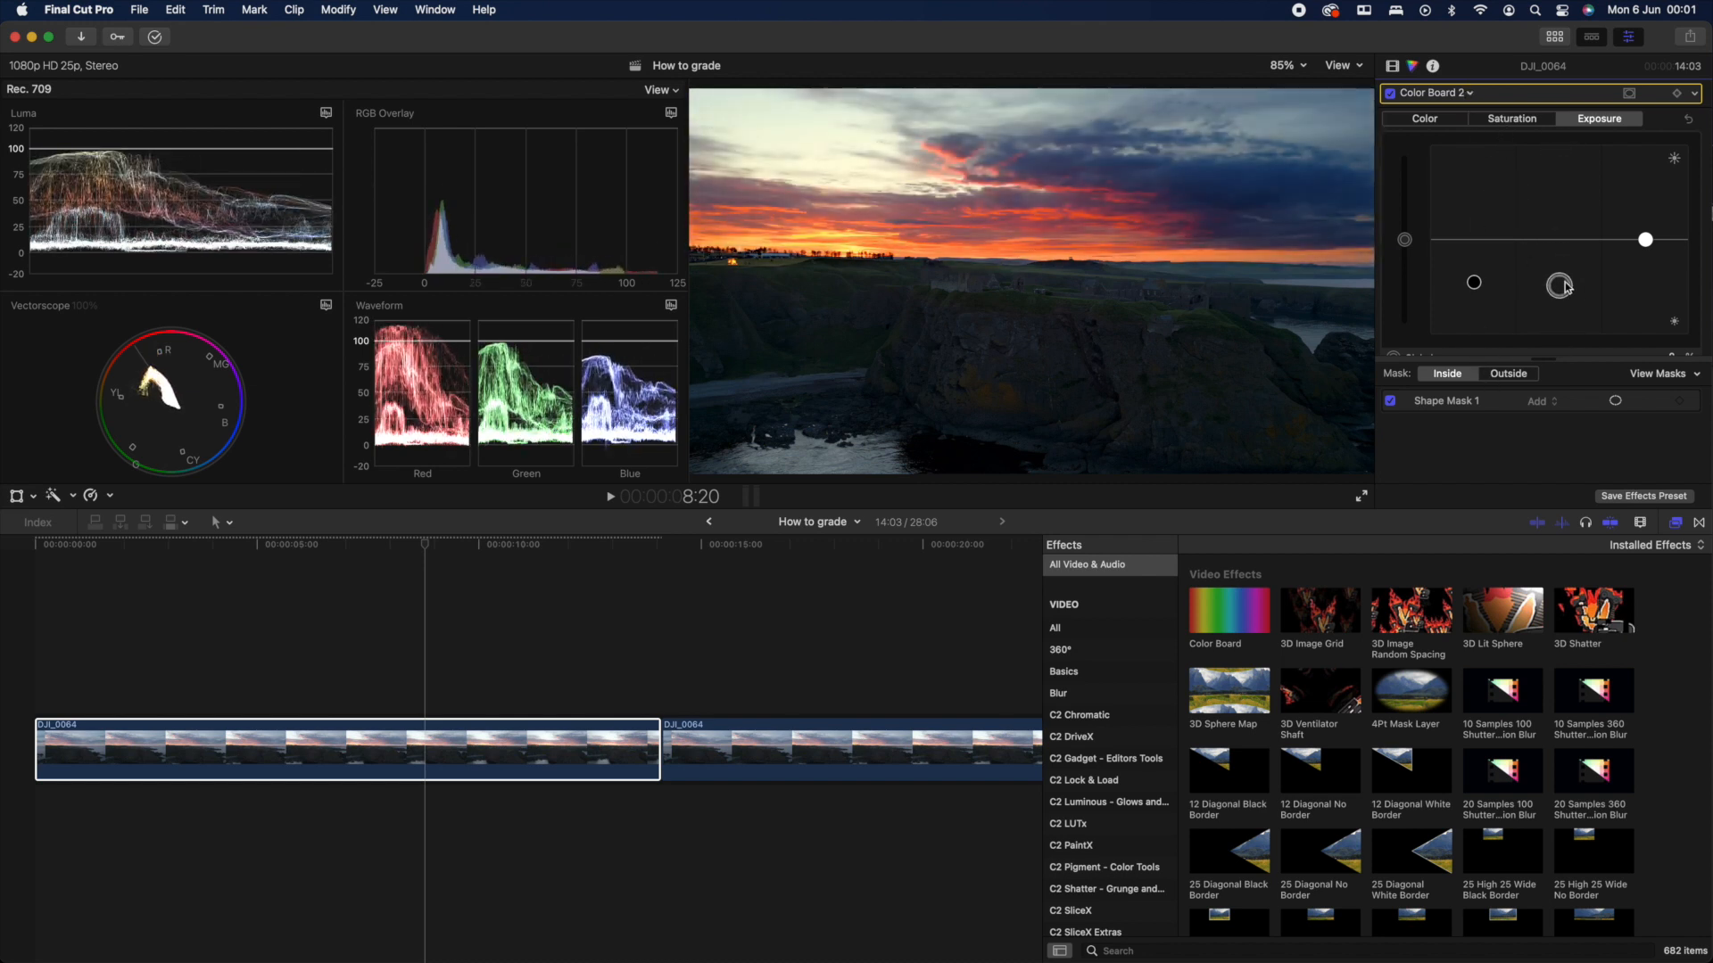
key("Delete")
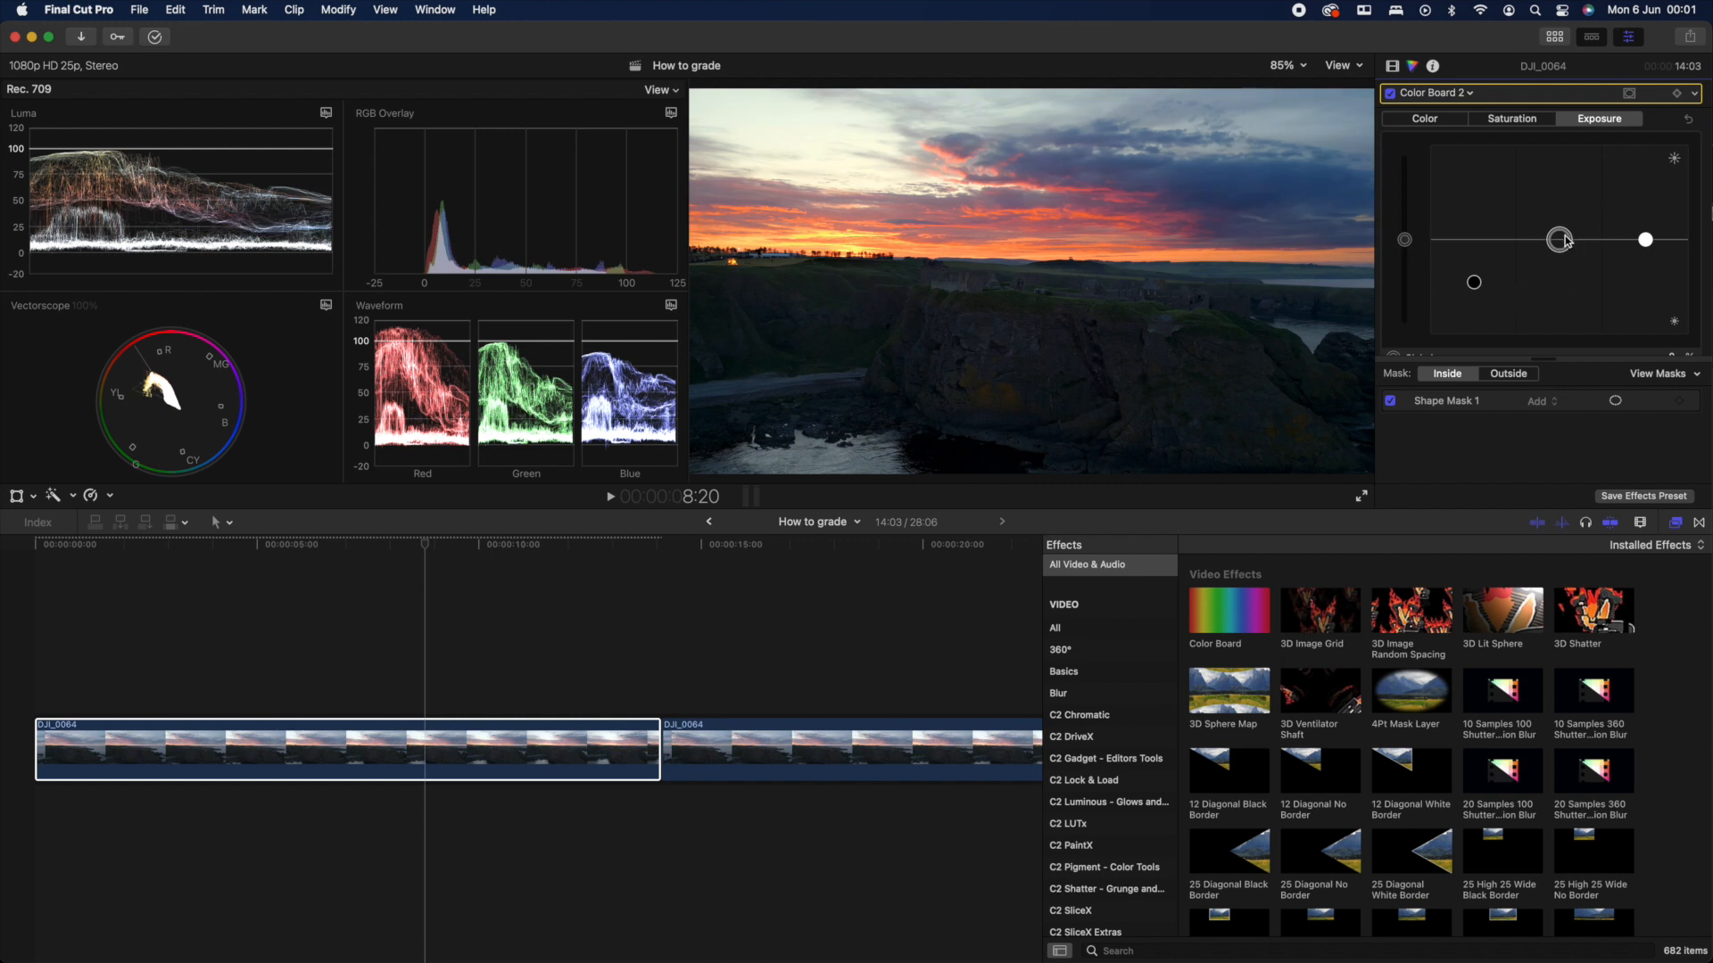
left_click_drag(1564, 241, 1569, 298)
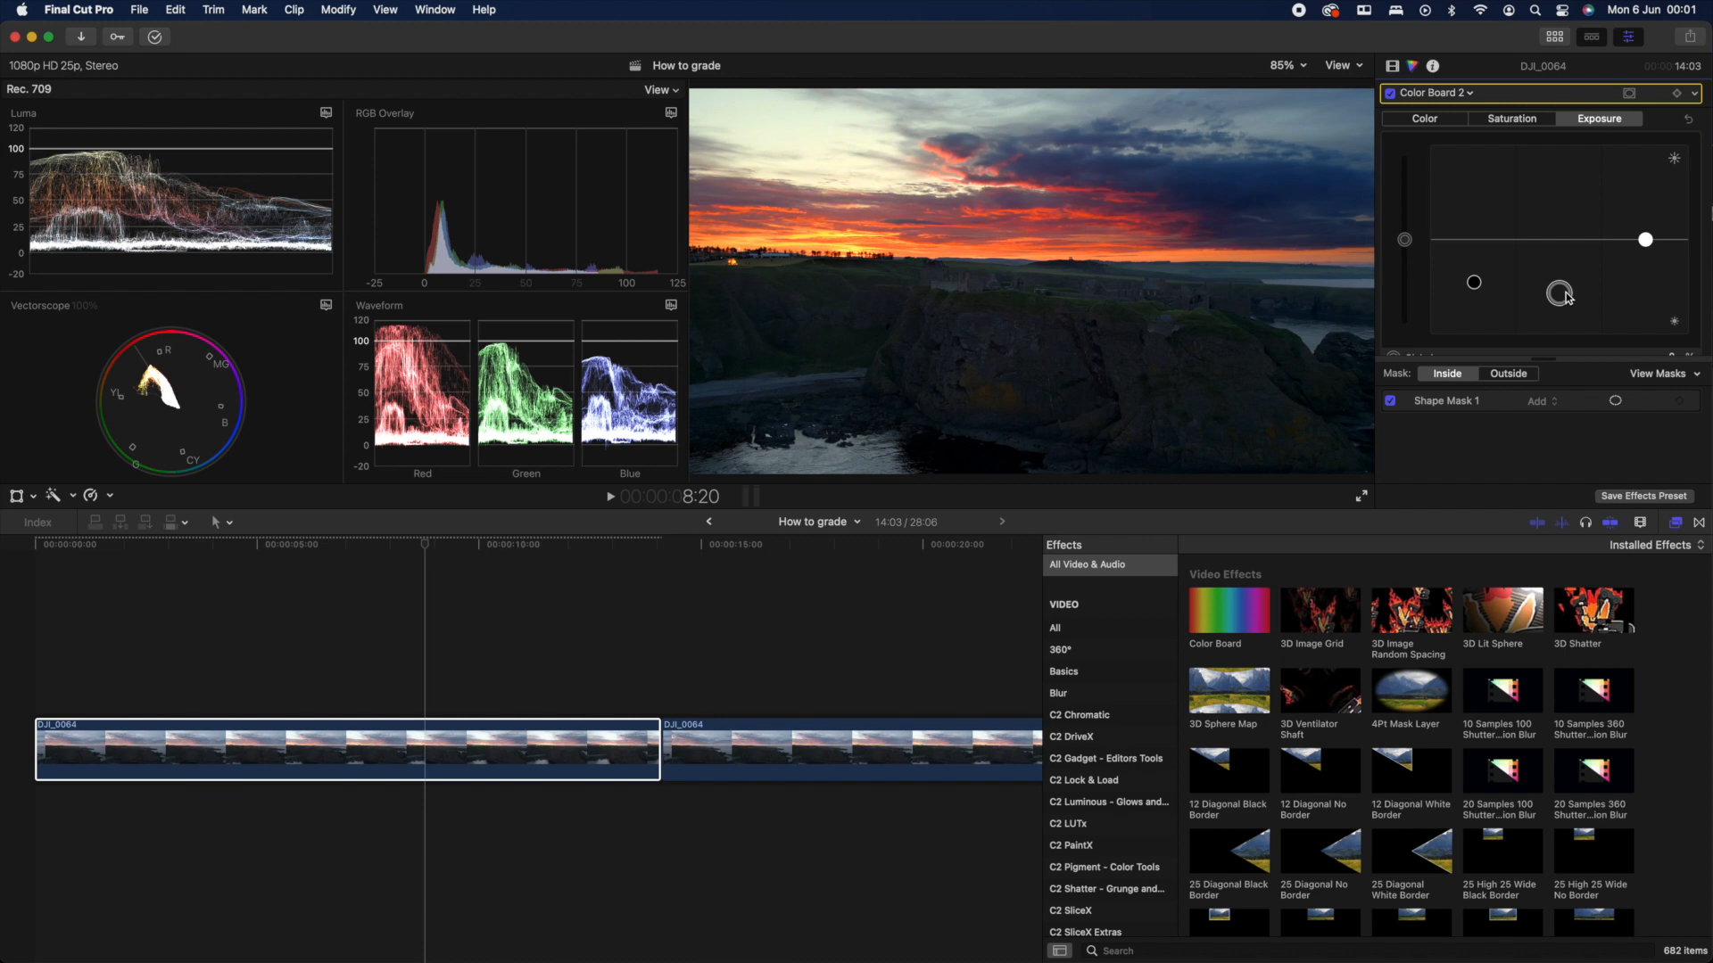
left_click(1500, 122)
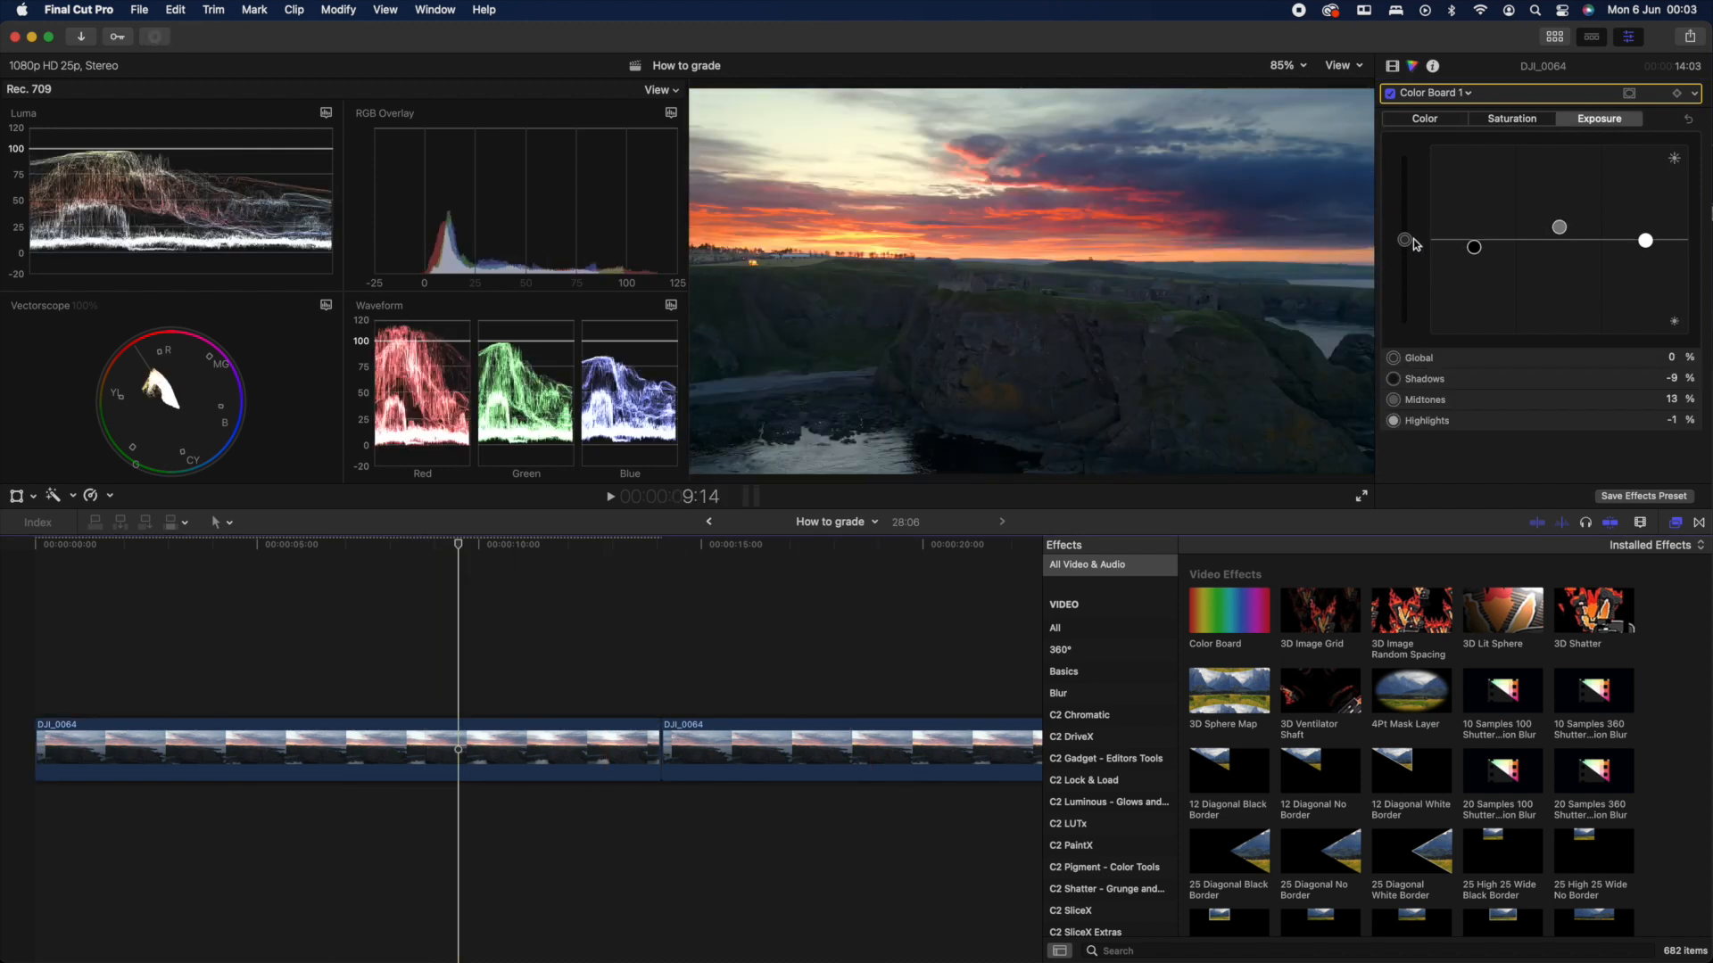
In Hue/Saturation Curves 1, sample the clifftop grass for the Hue vs Hue curve and raise the central green point.
left_click(1467, 95)
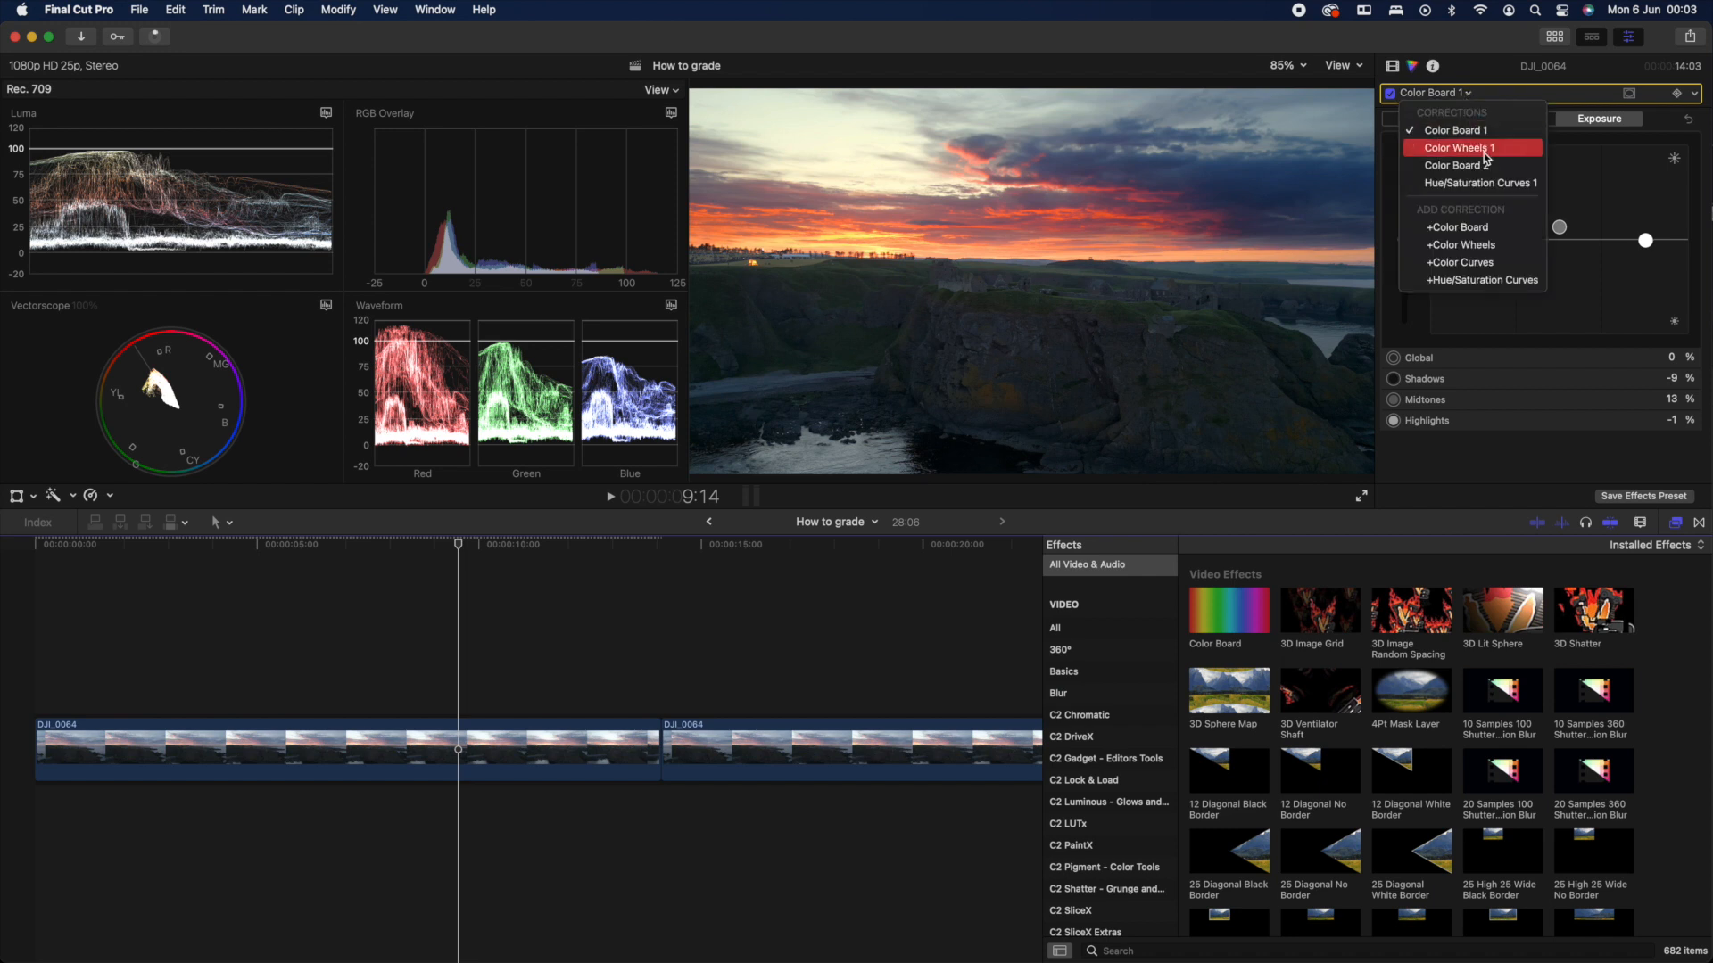
left_click(1491, 189)
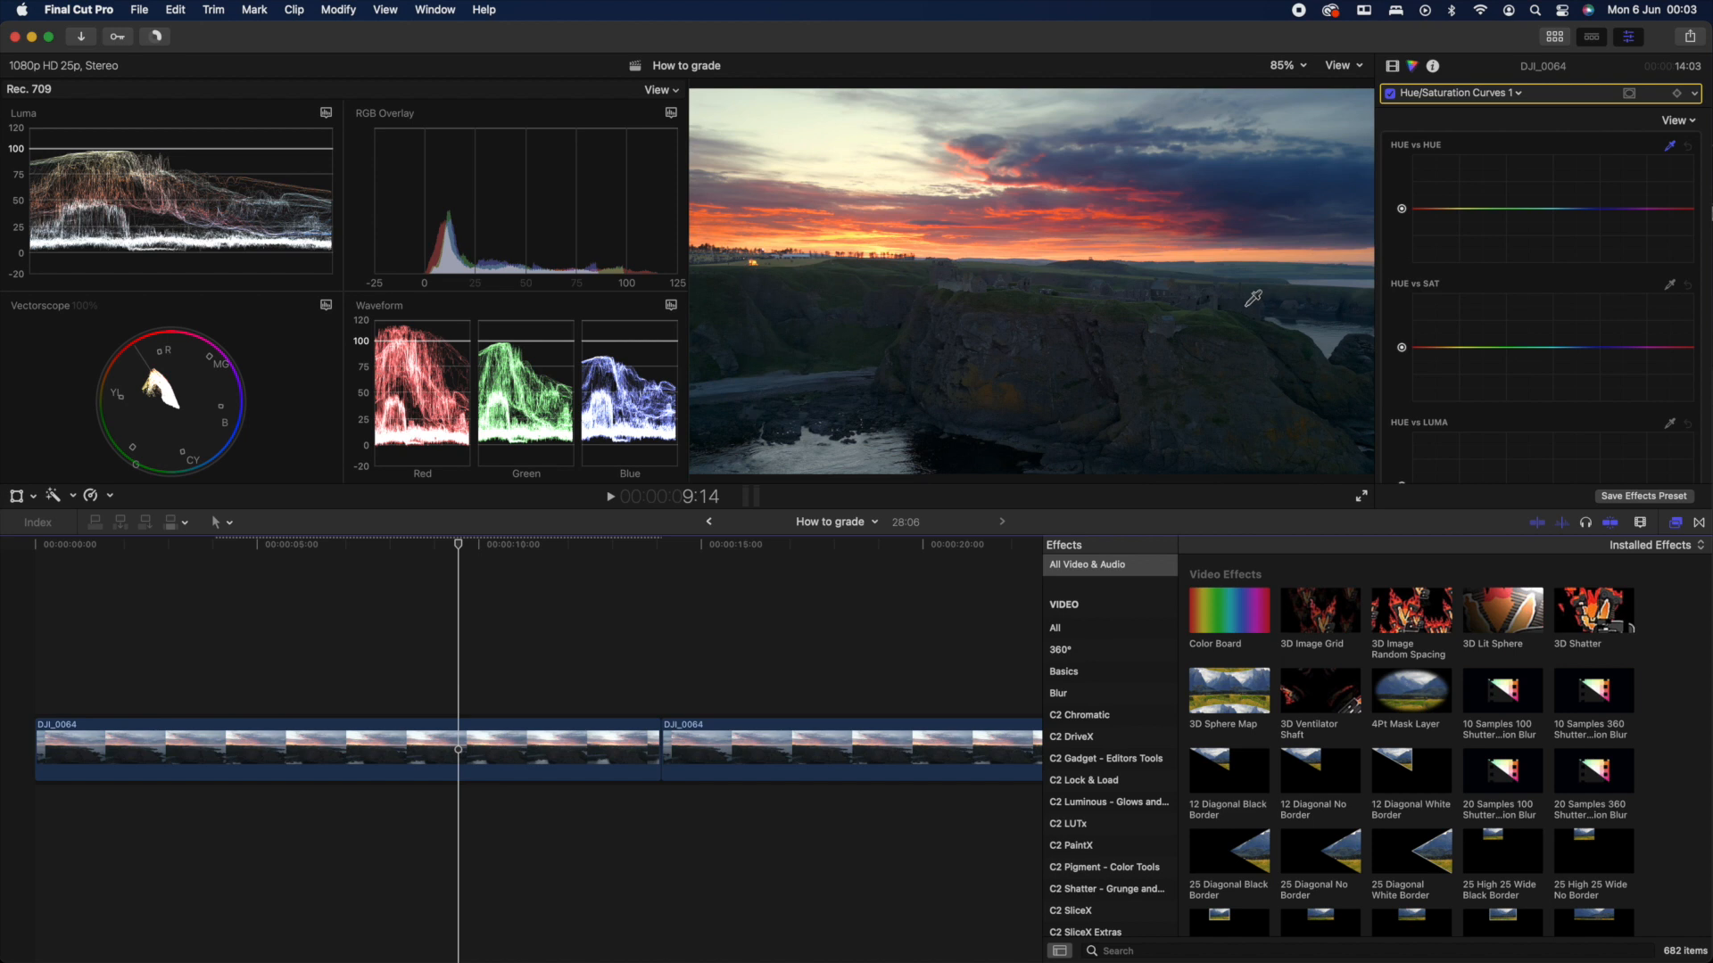
left_click(1205, 313)
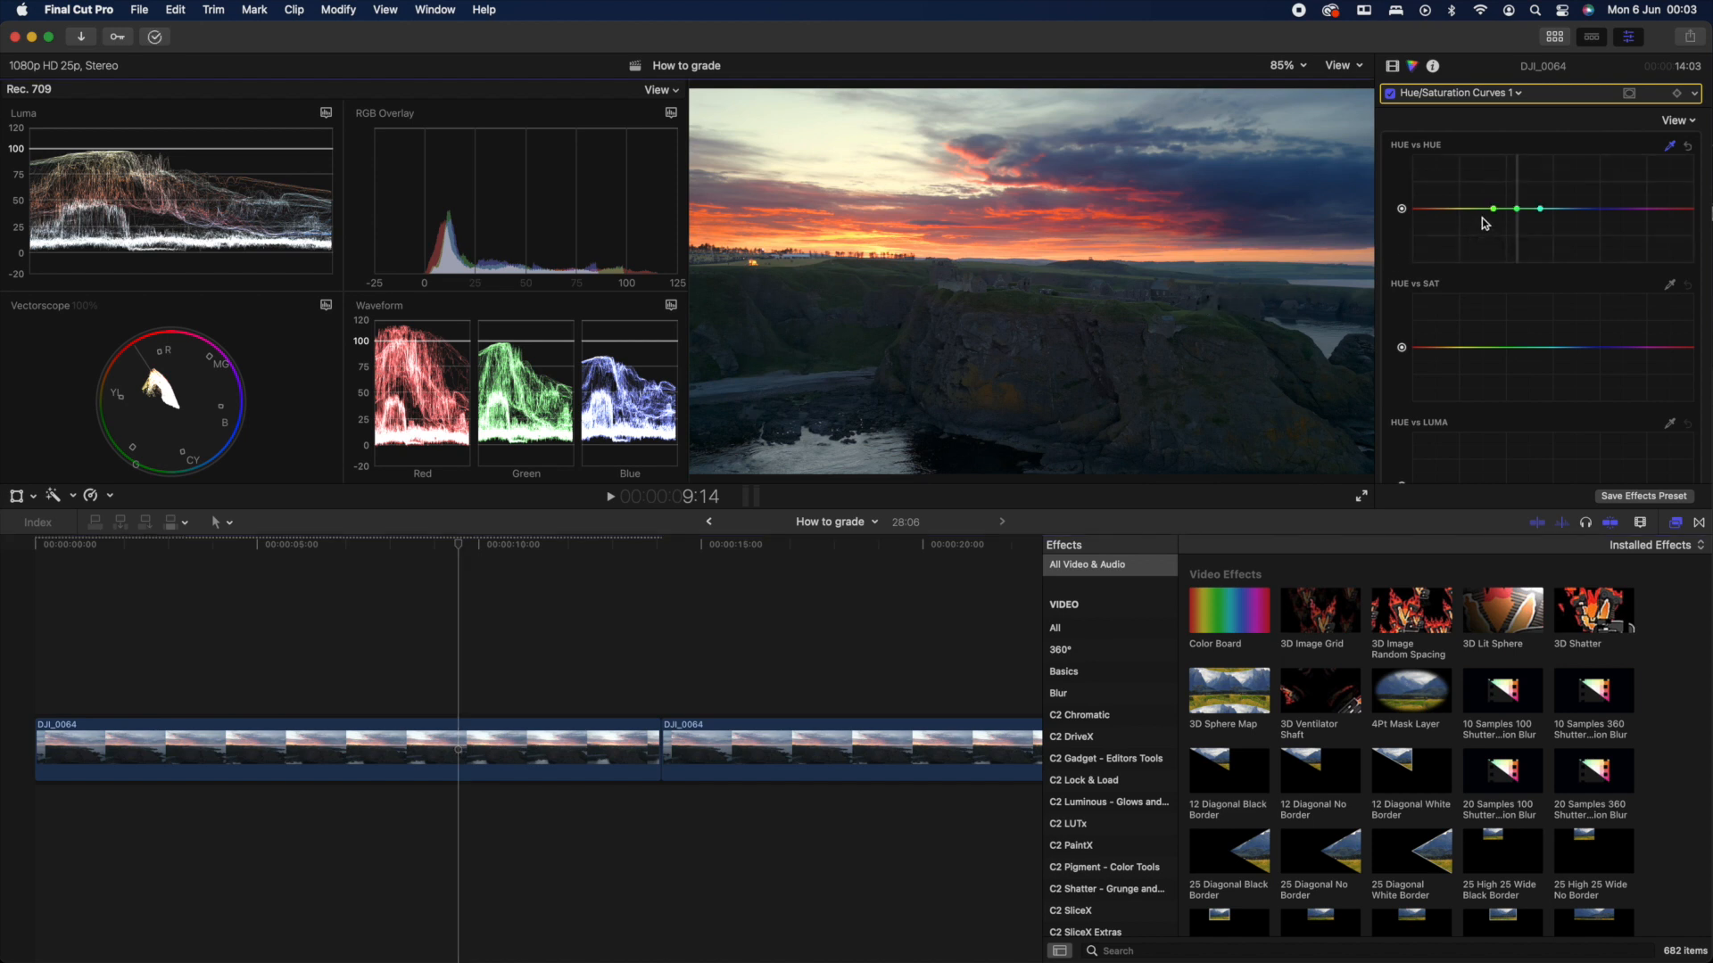
left_click(1517, 209)
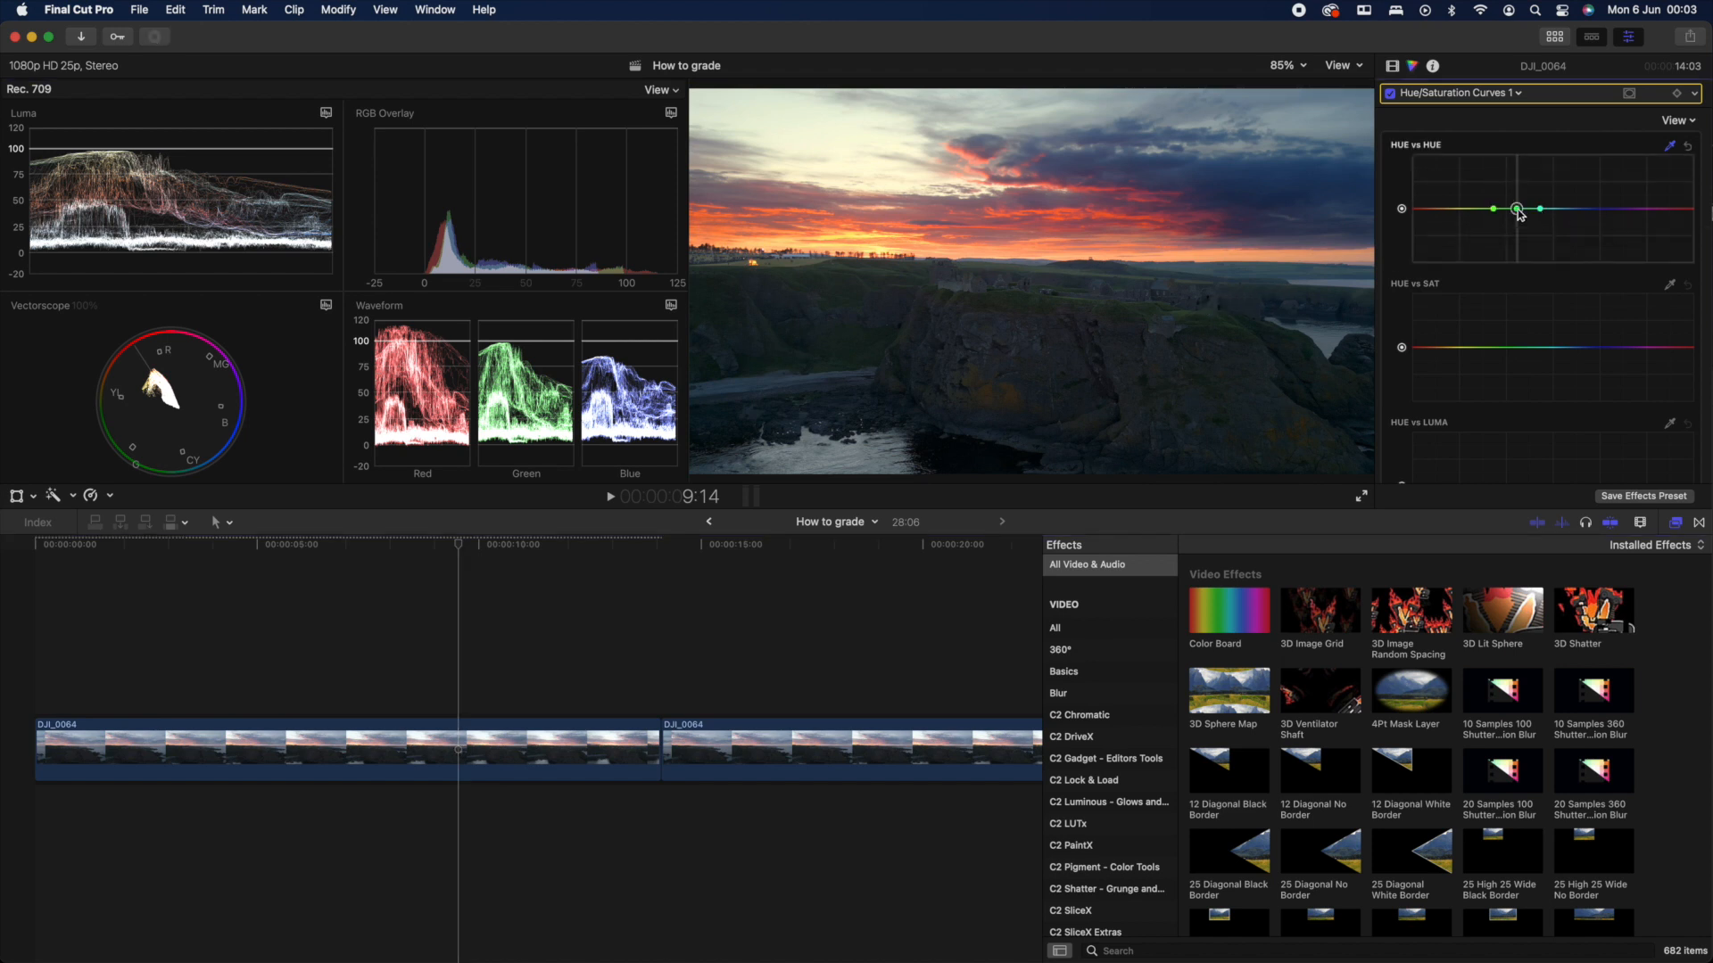
left_click_drag(1517, 210, 1515, 174)
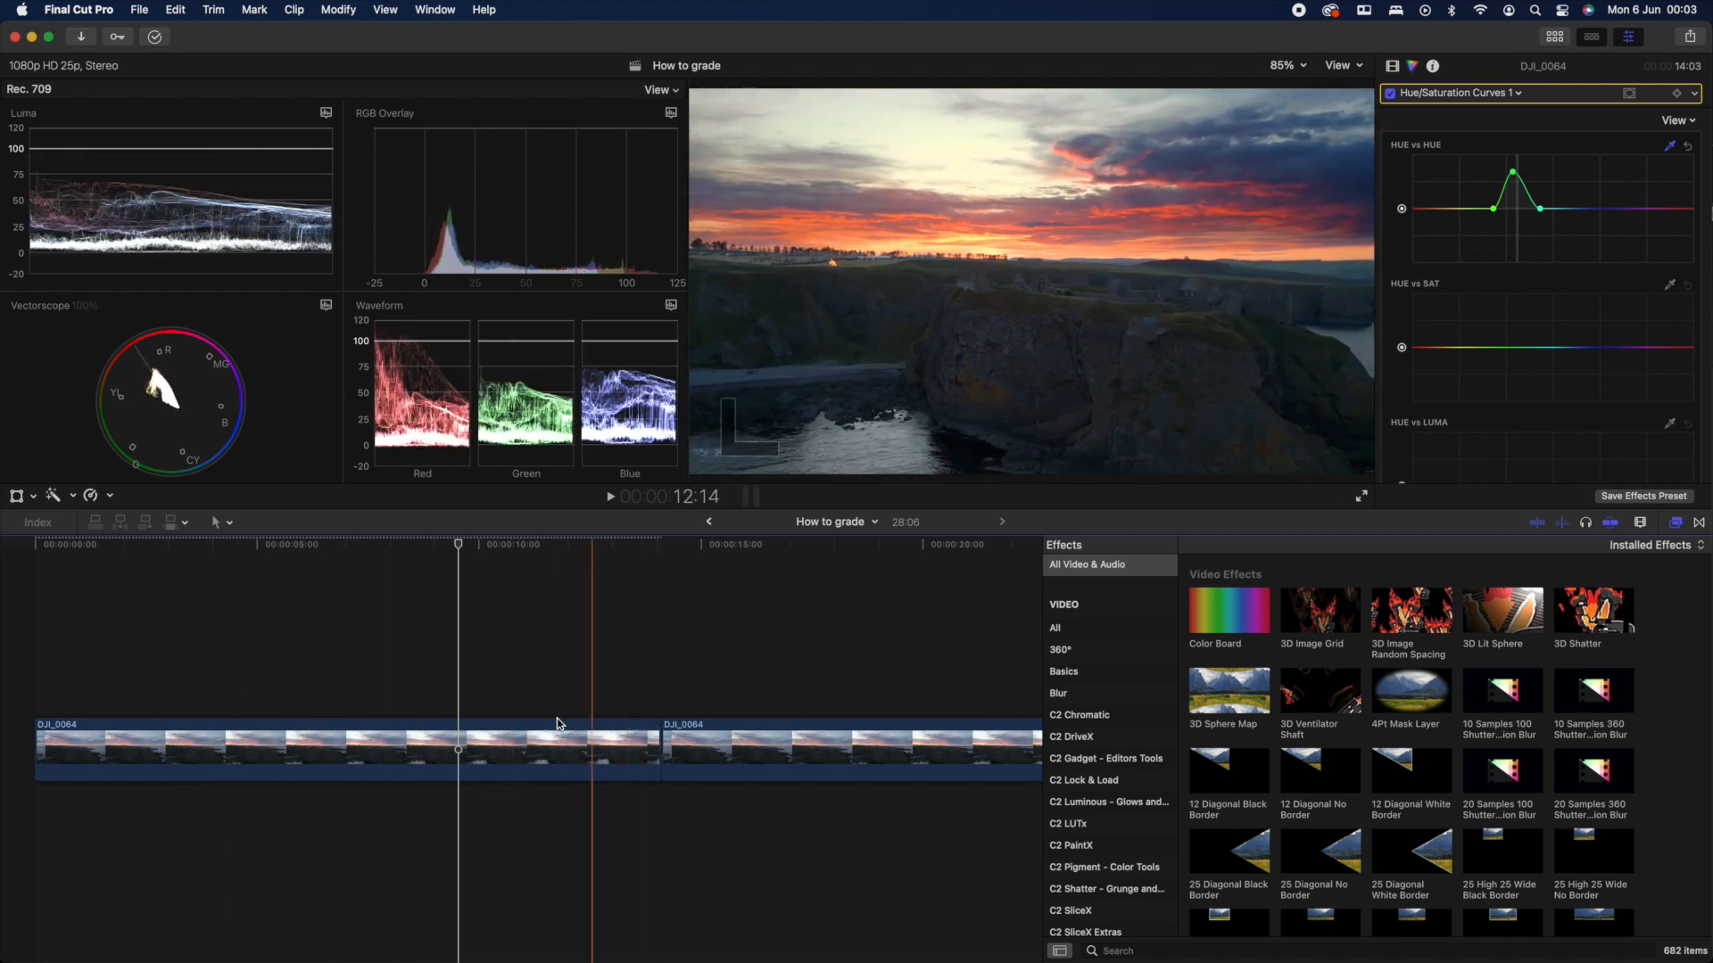
Play back the graded clip to review the hue adjustment, and return to the start of the timeline.
key("space")
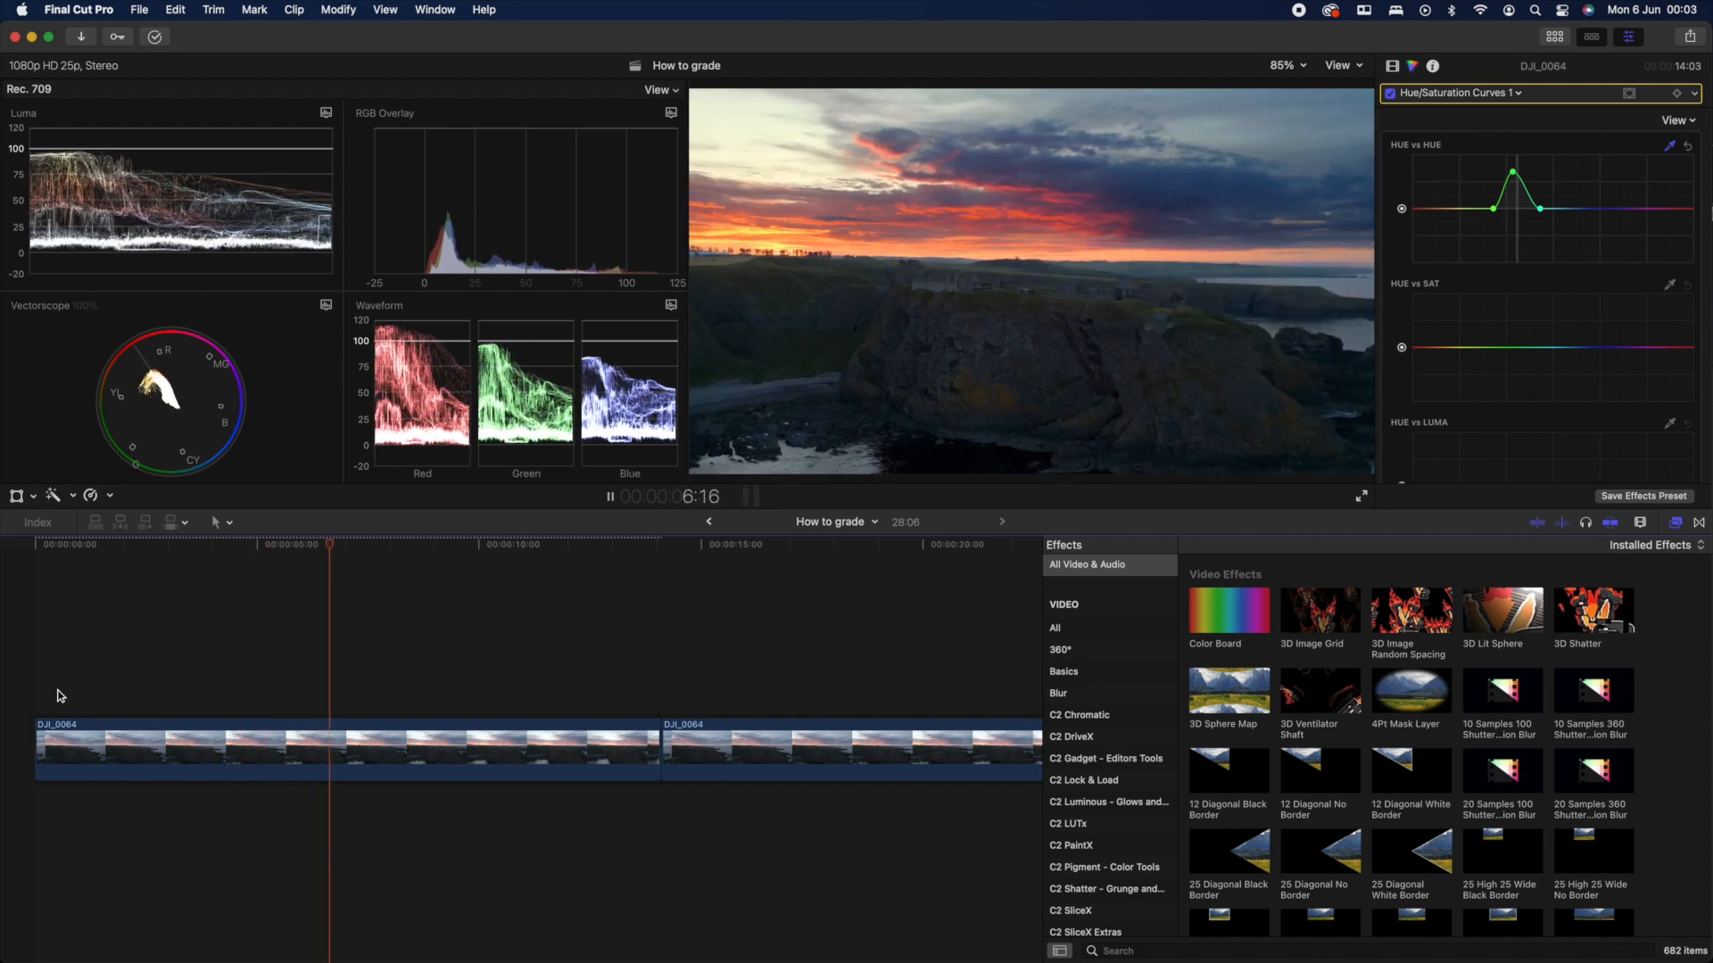
key("space")
key("Home")
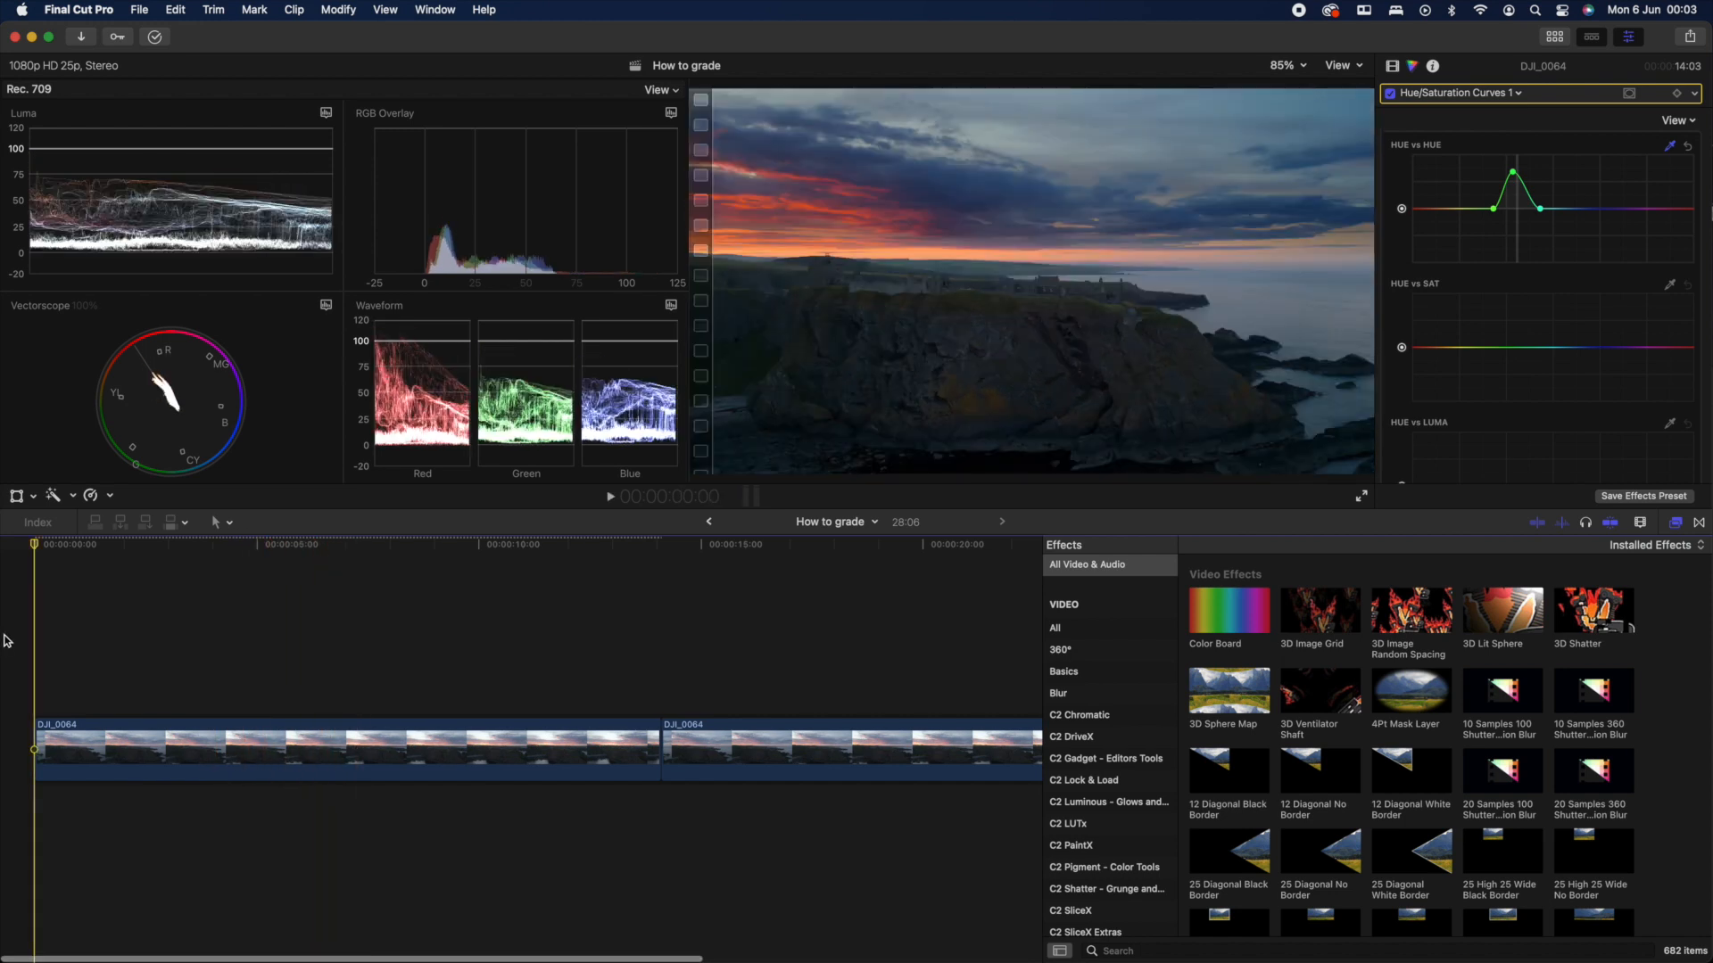
Turn off Hue/Saturation Curves 1, Color Board 2, Color Board 1 and Color Wheels 1 to preview the clip ungraded.
left_click(1514, 97)
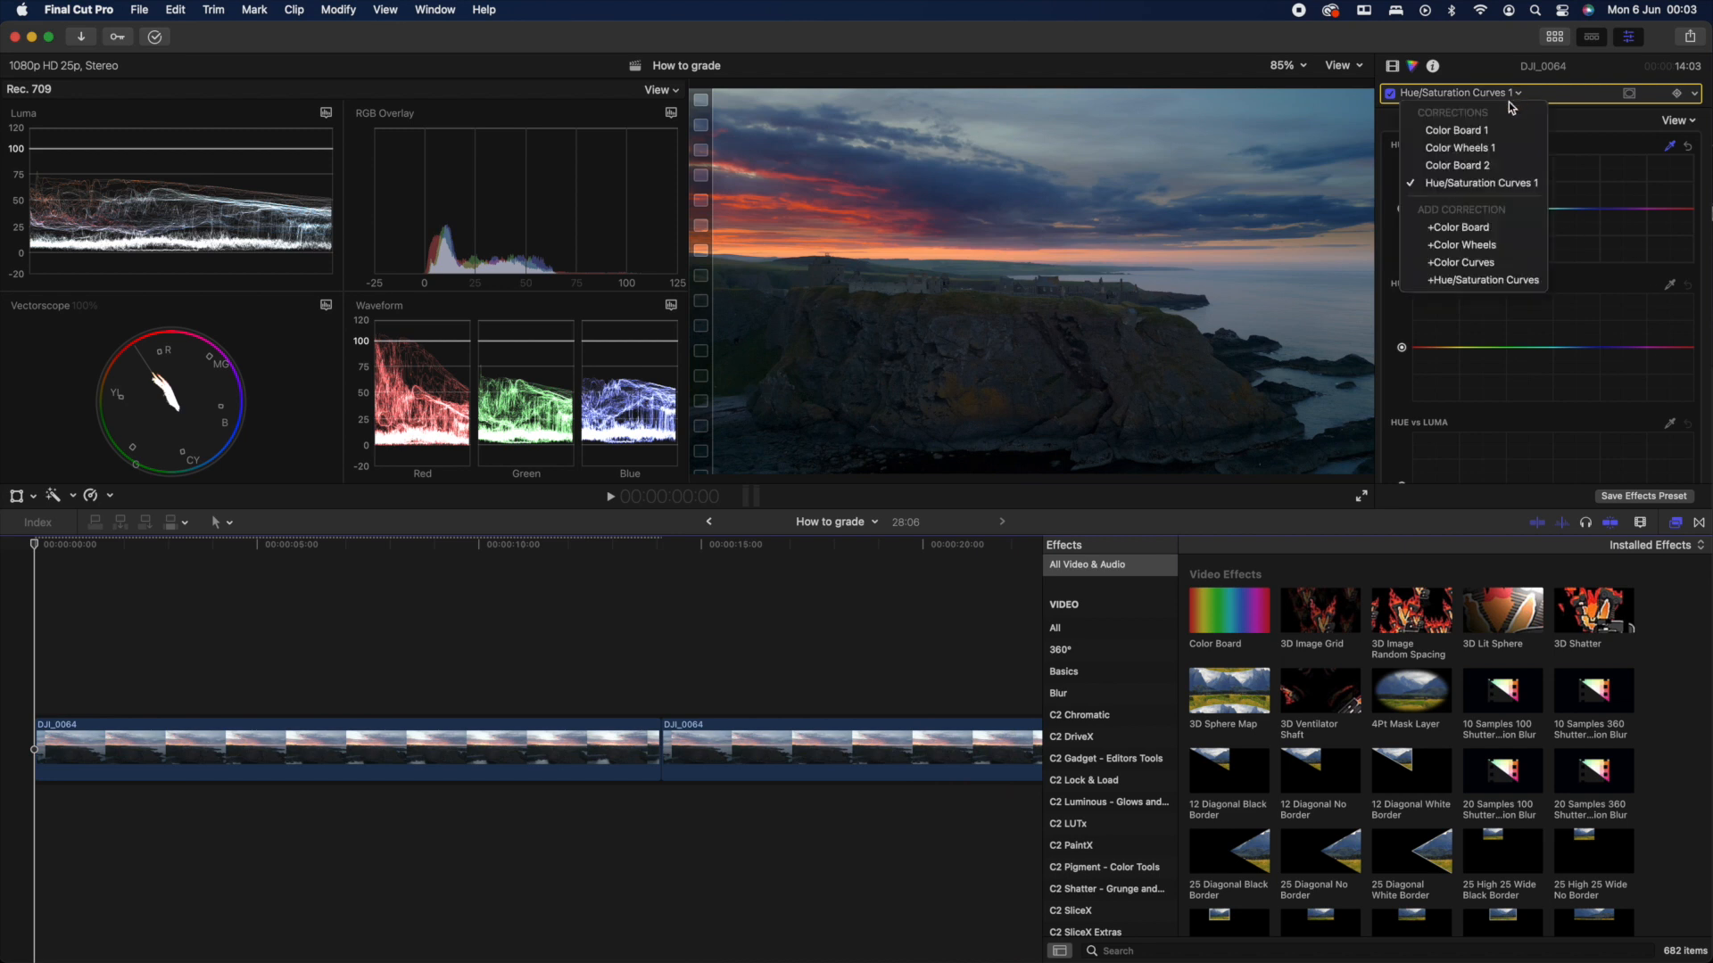
left_click(1537, 101)
left_click(1390, 93)
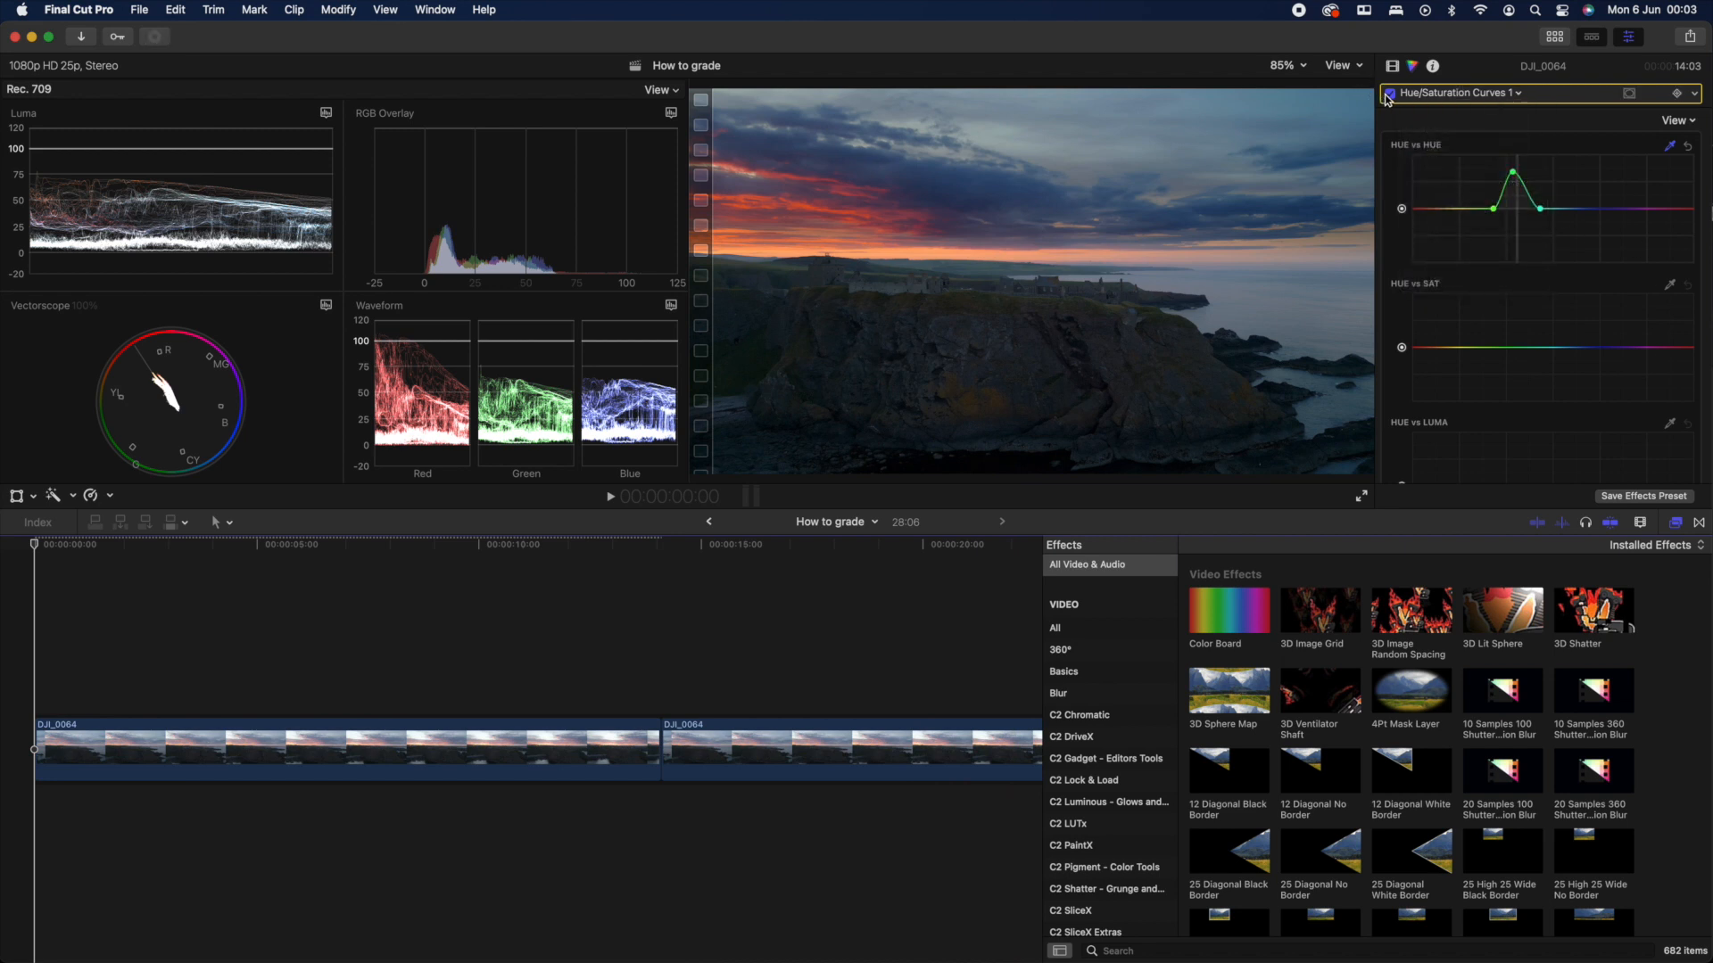
left_click(1516, 93)
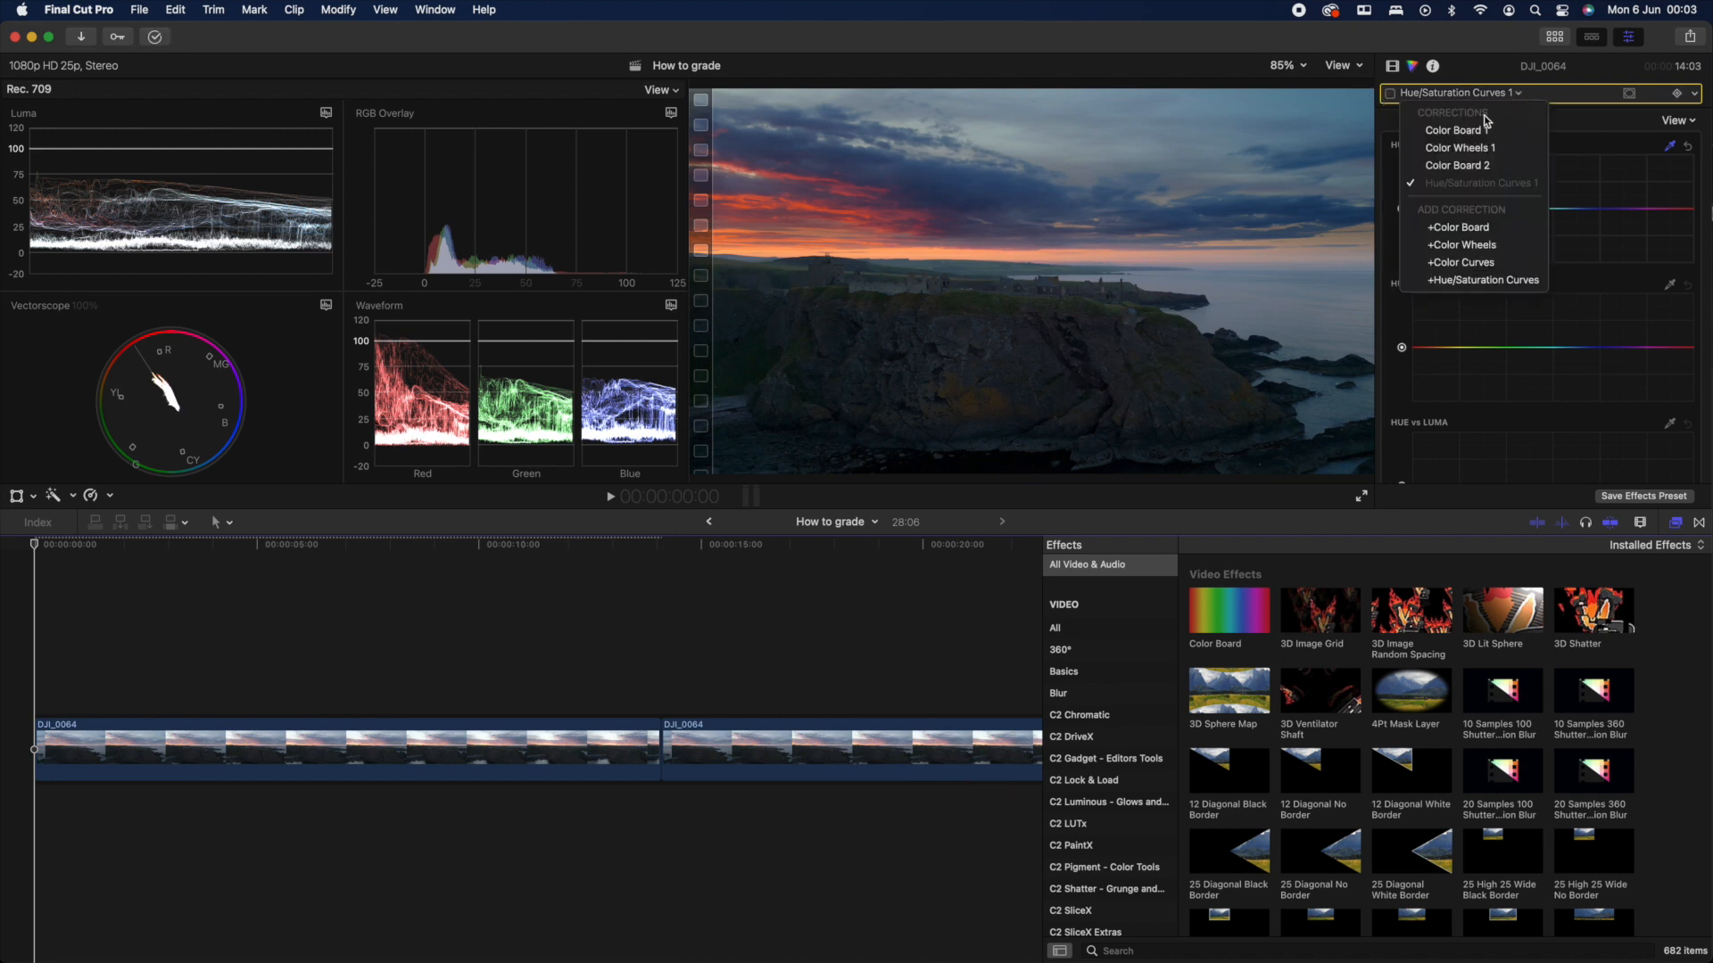
left_click(1446, 164)
left_click(1390, 92)
left_click(1392, 95)
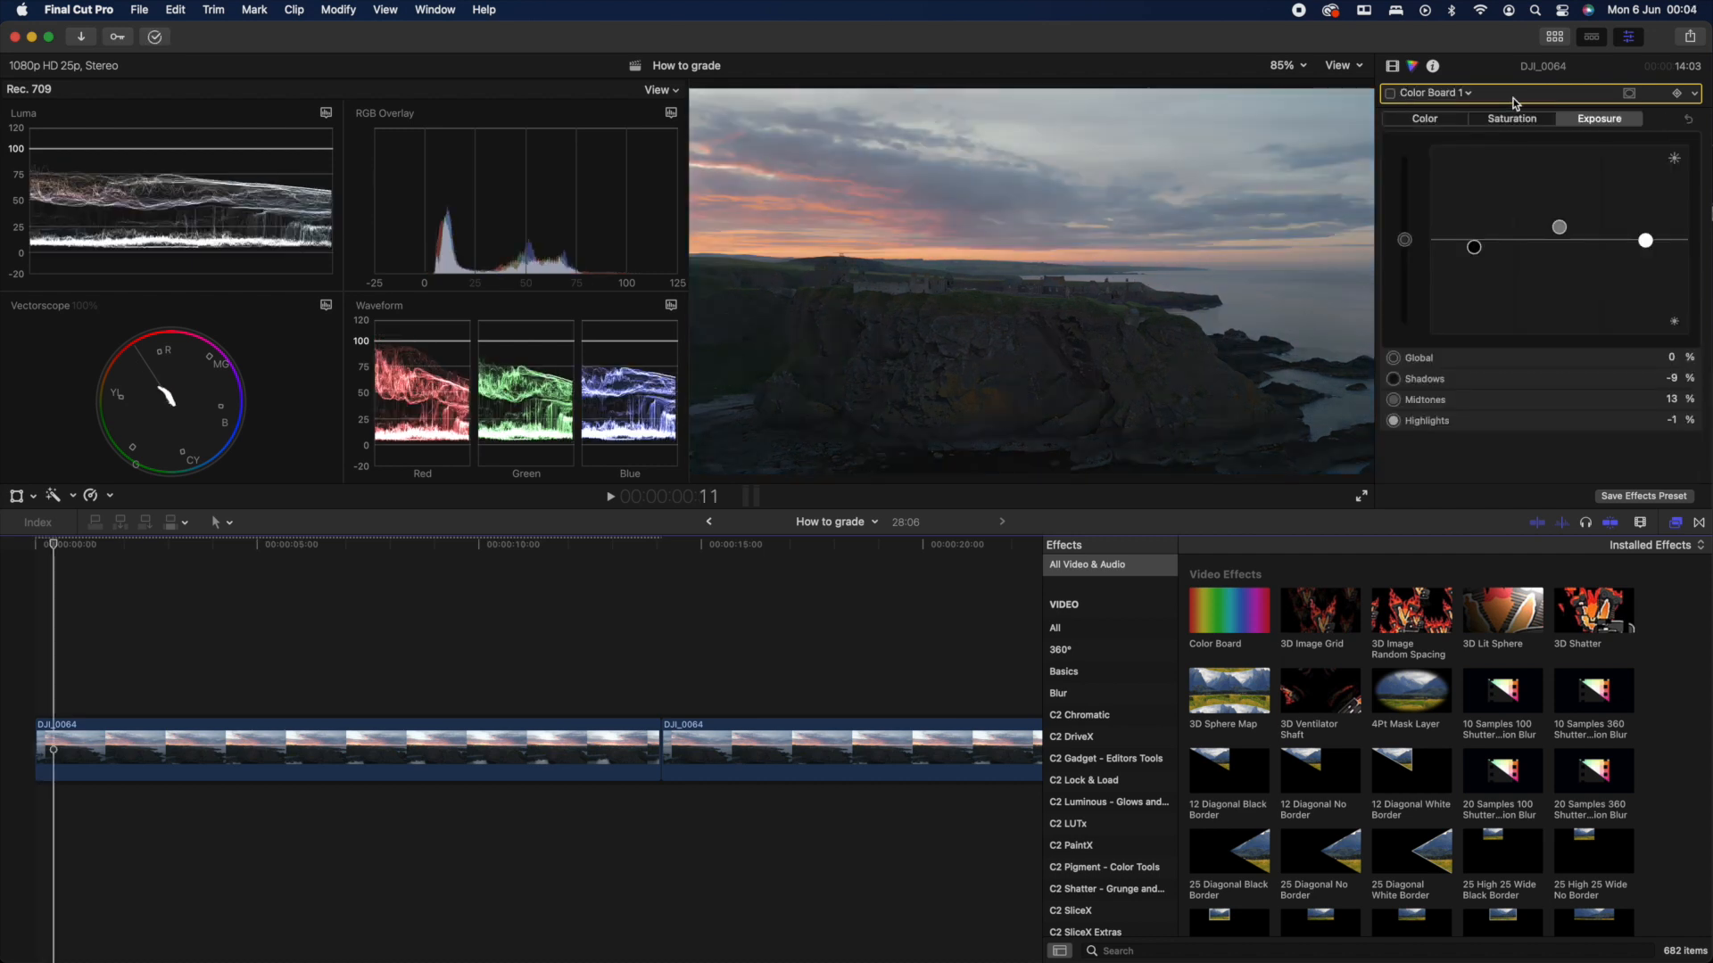
left_click(1460, 92)
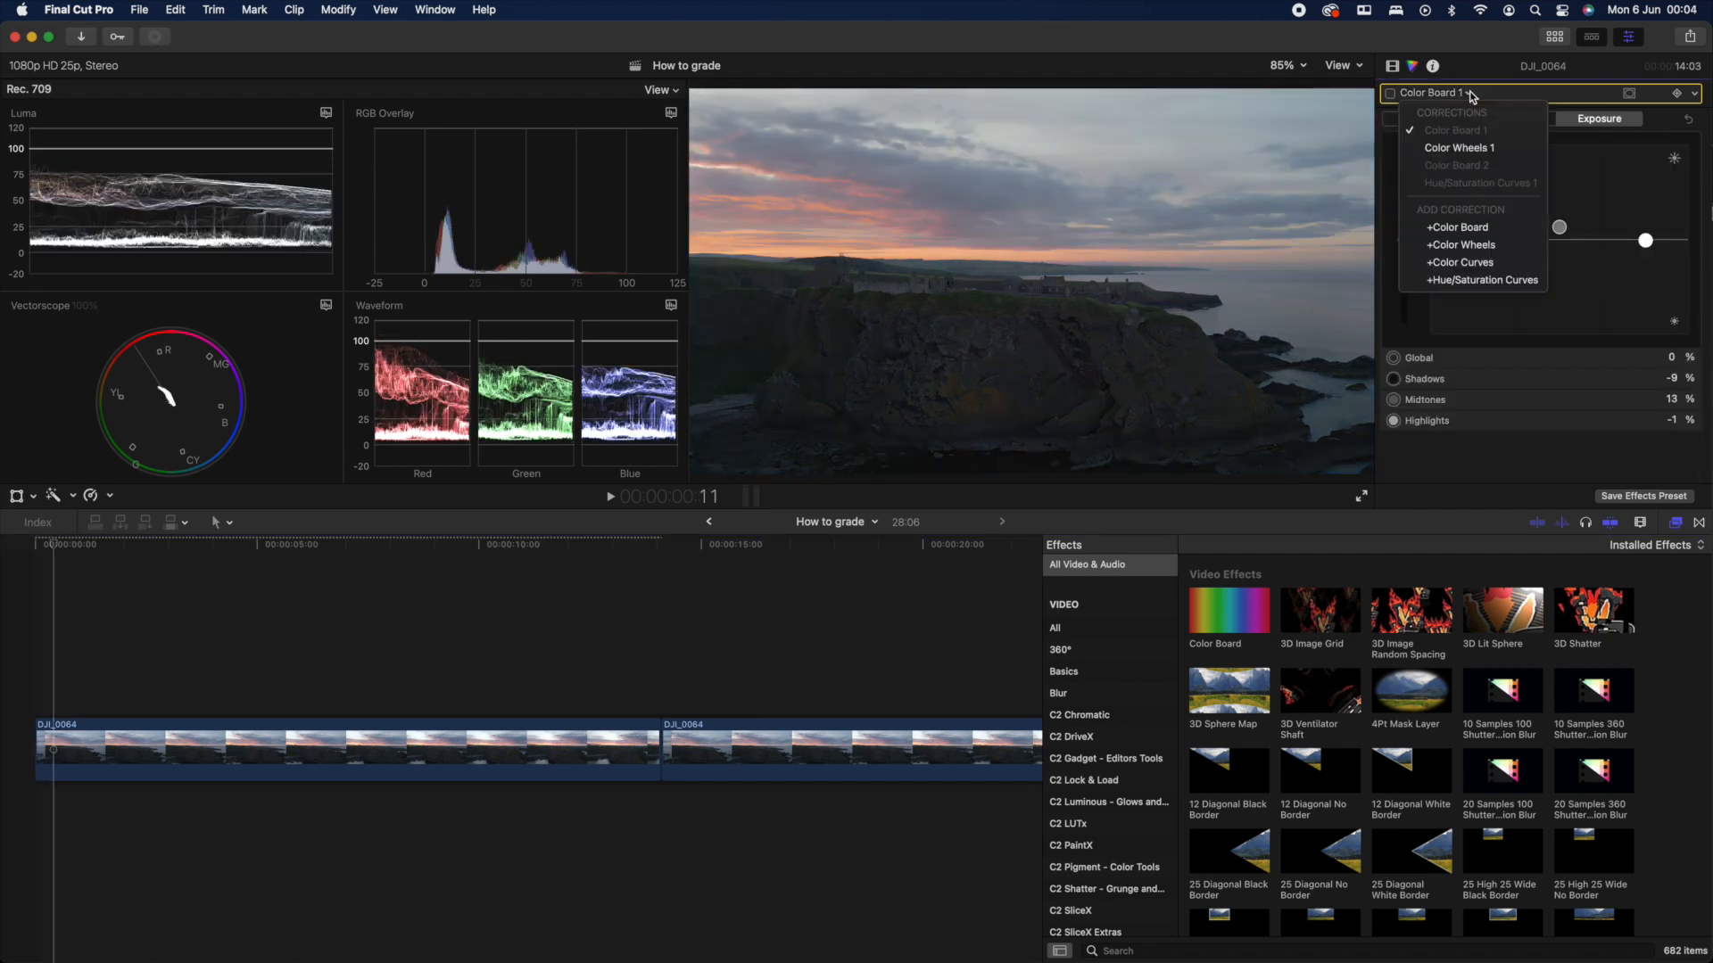
left_click(1449, 145)
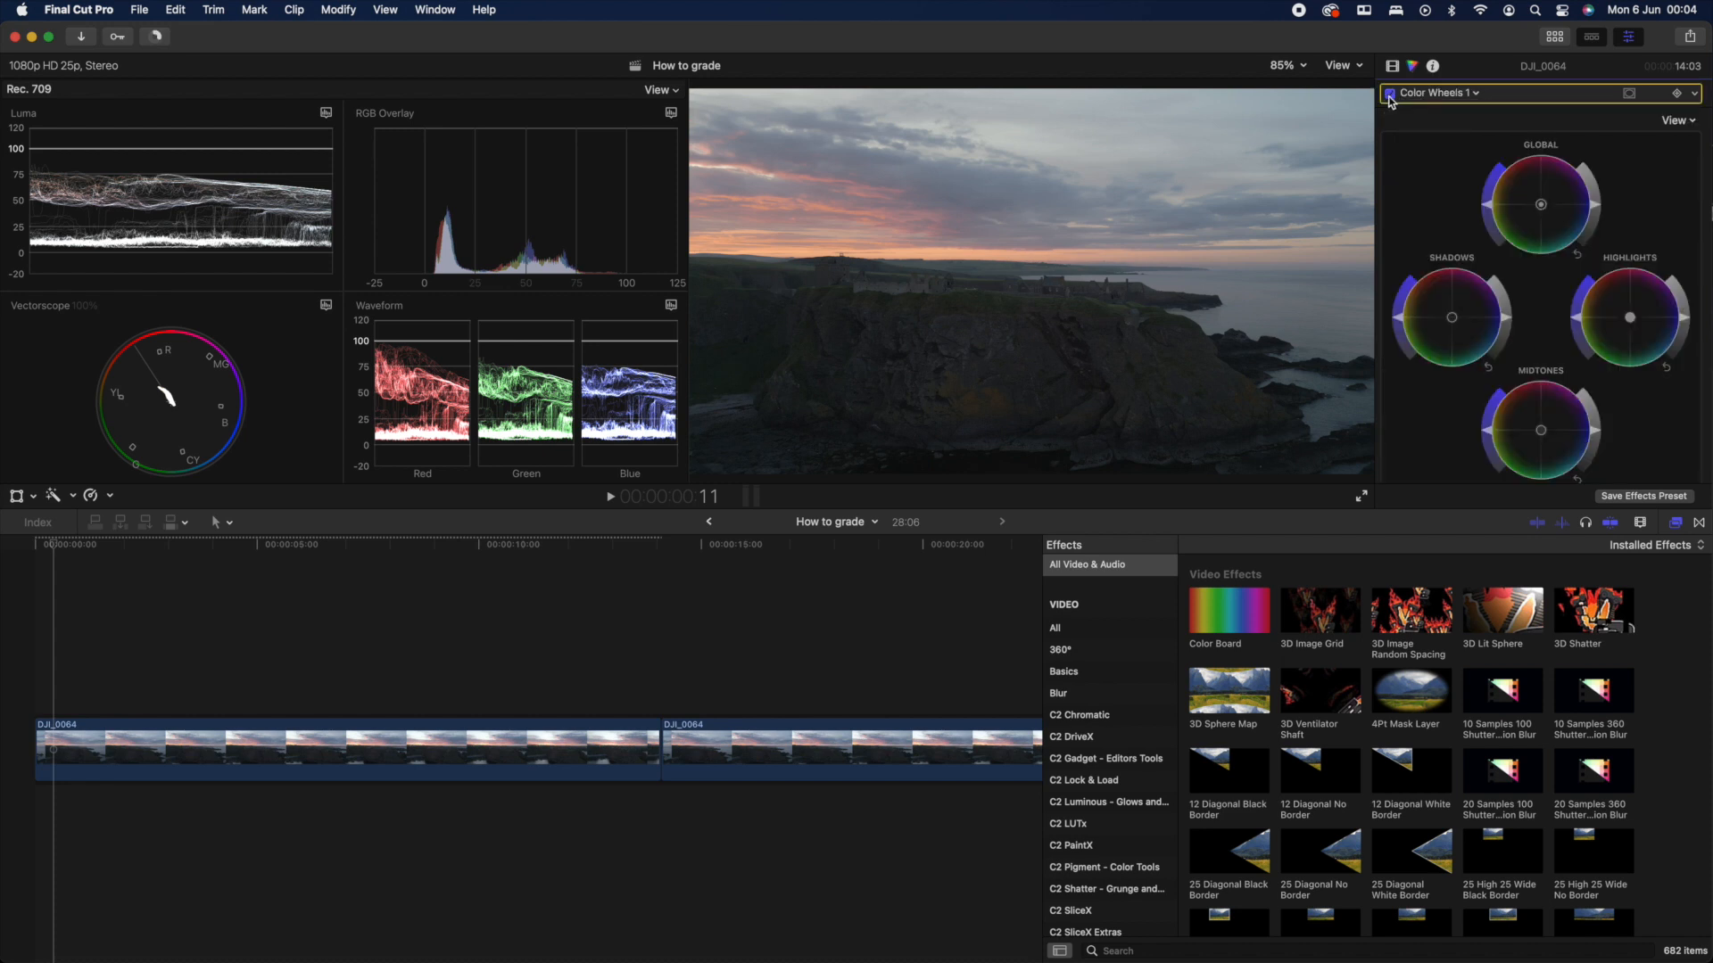
left_click(1390, 94)
left_click(1472, 93)
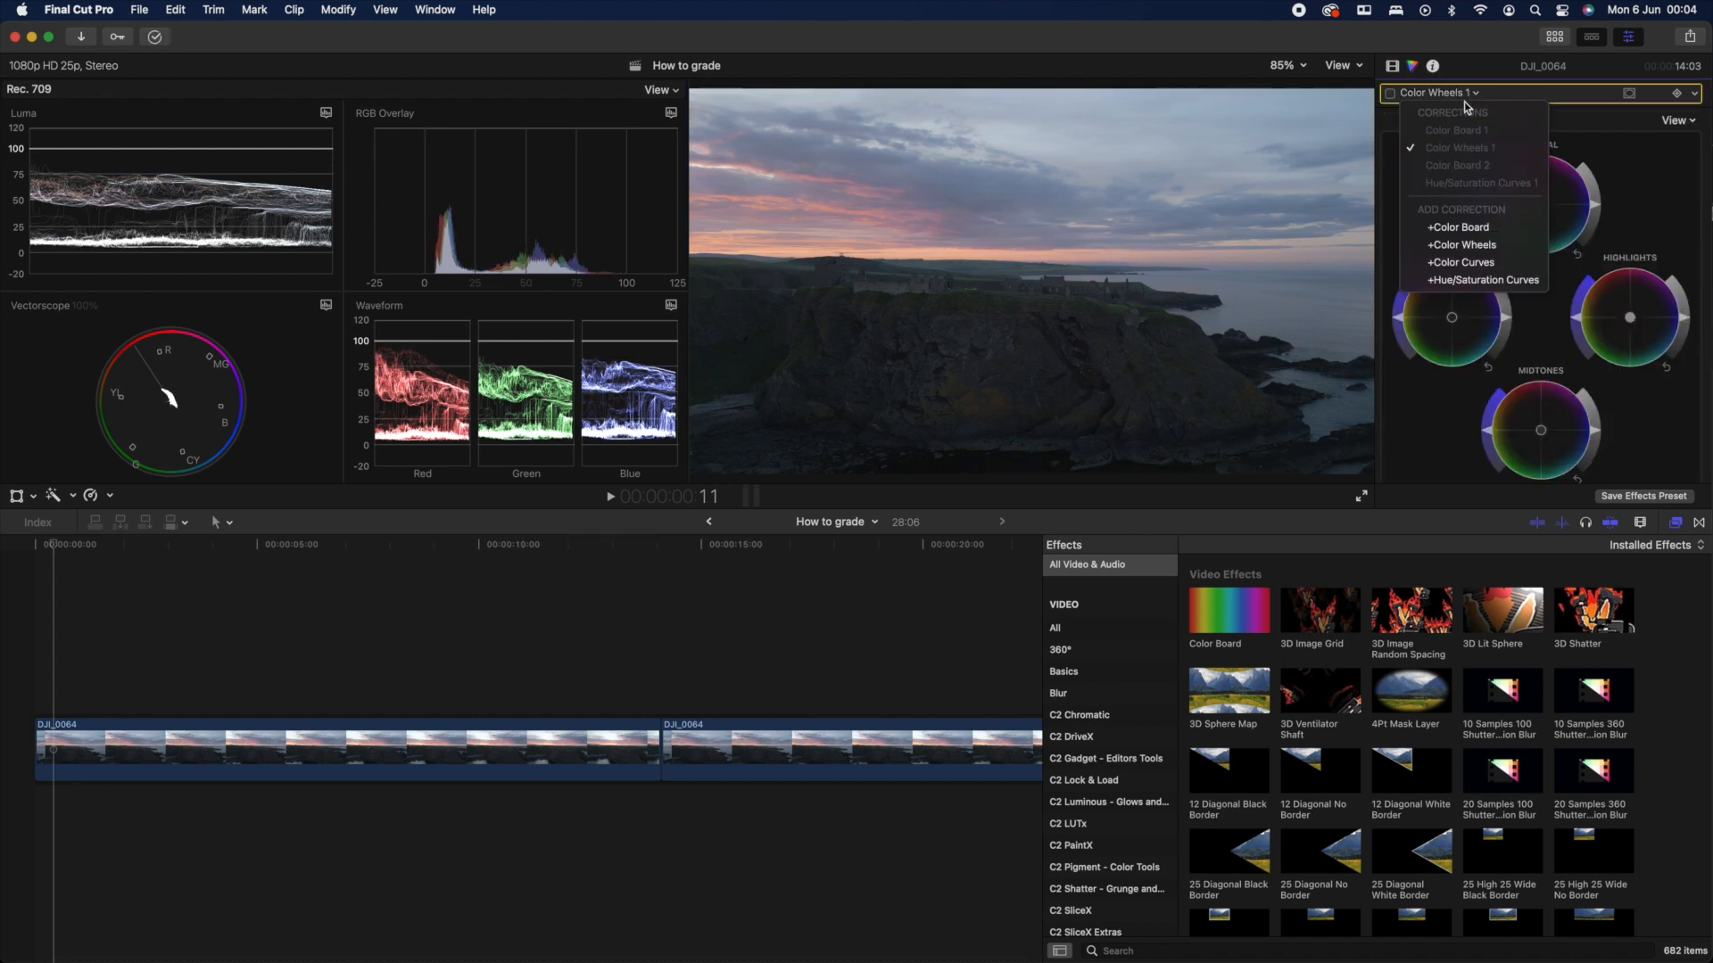
During playback, re-enable Color Board 1, Color Wheels 1, Color Board 2 and Hue/Saturation Curves 1 one by one to compare each correction.
left_click(1467, 130)
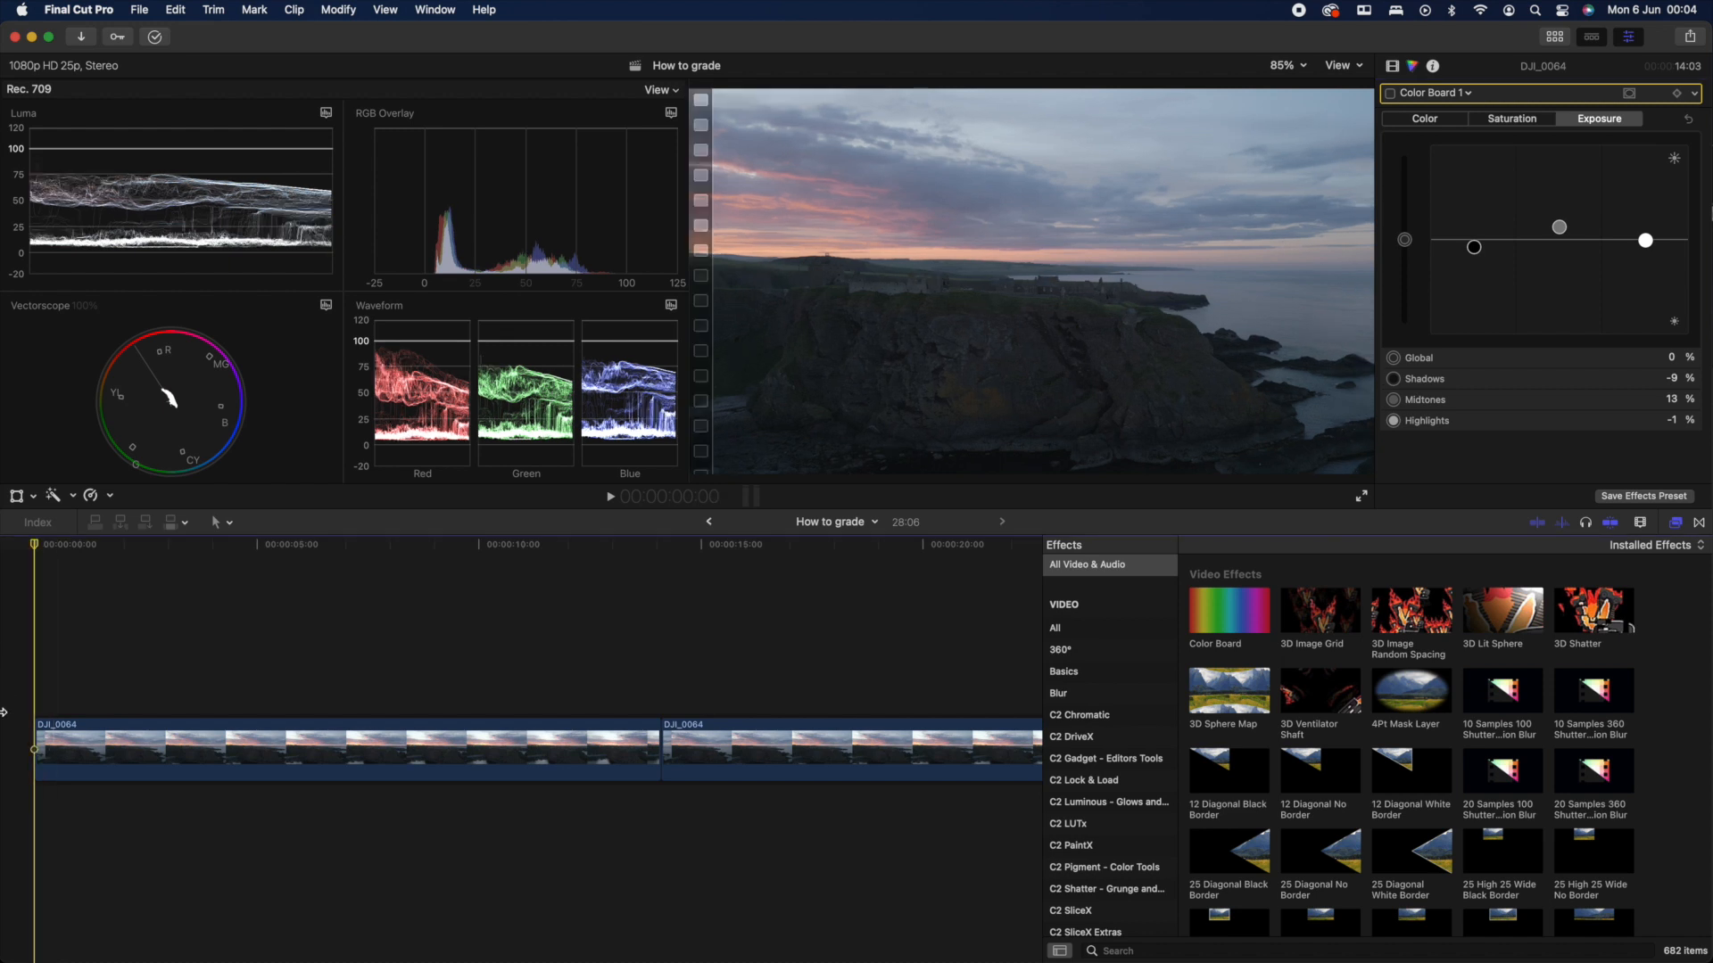
key("space")
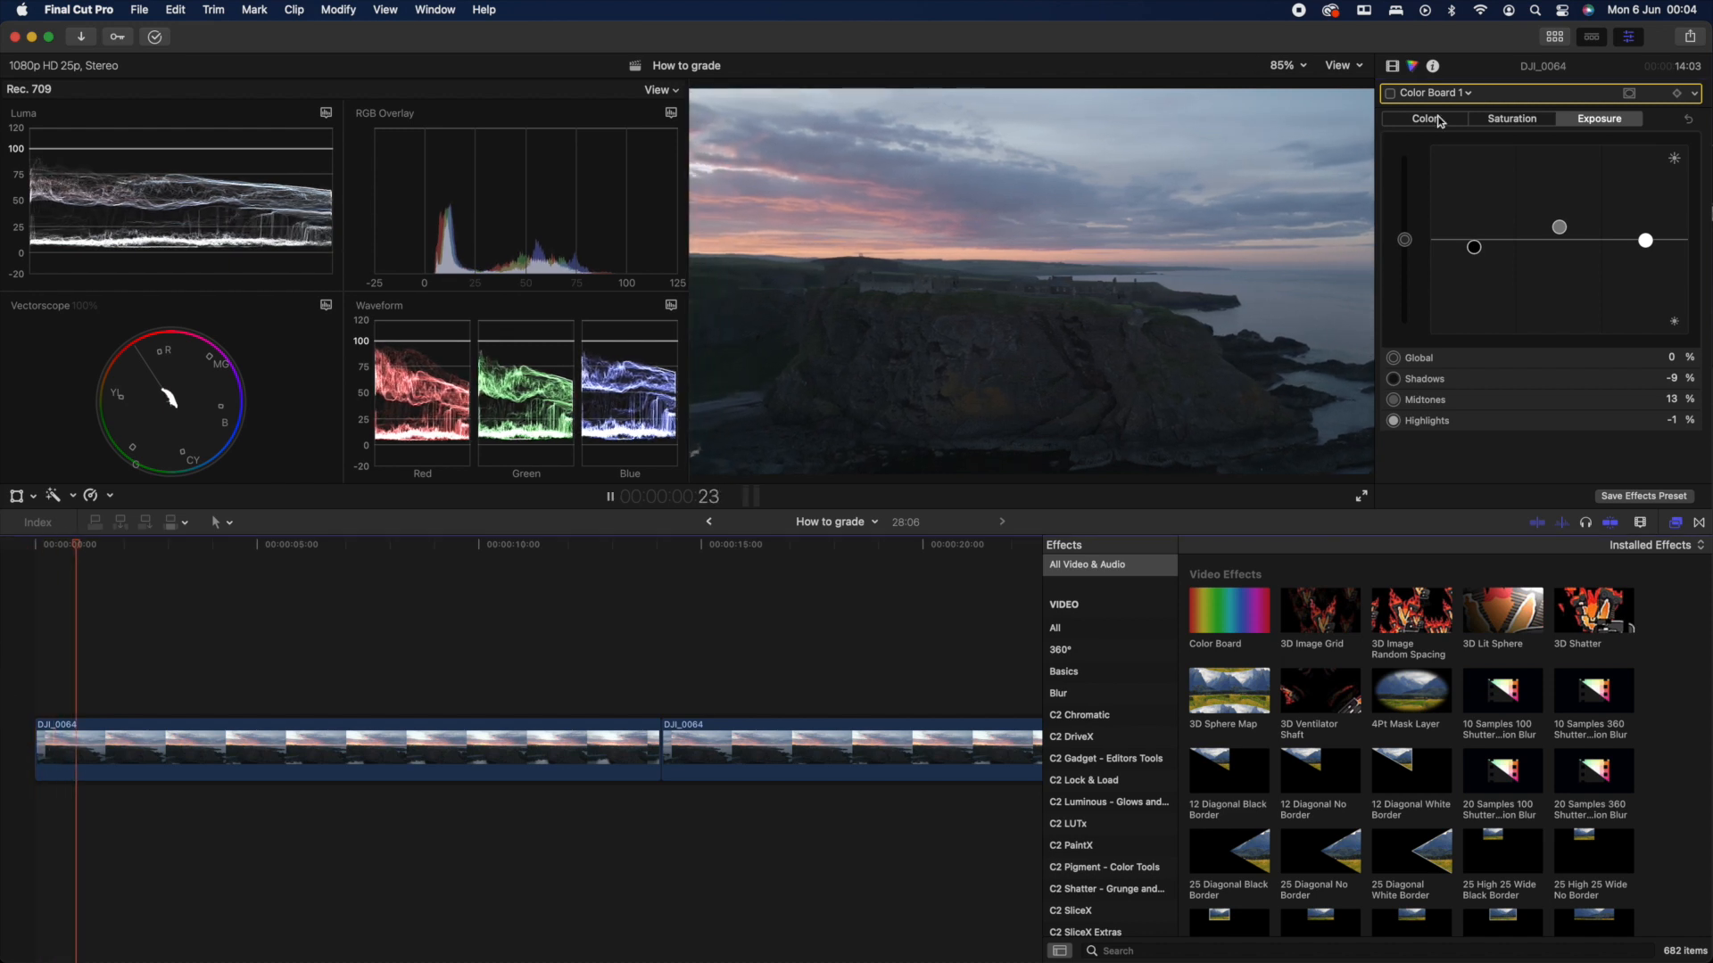
left_click(1390, 92)
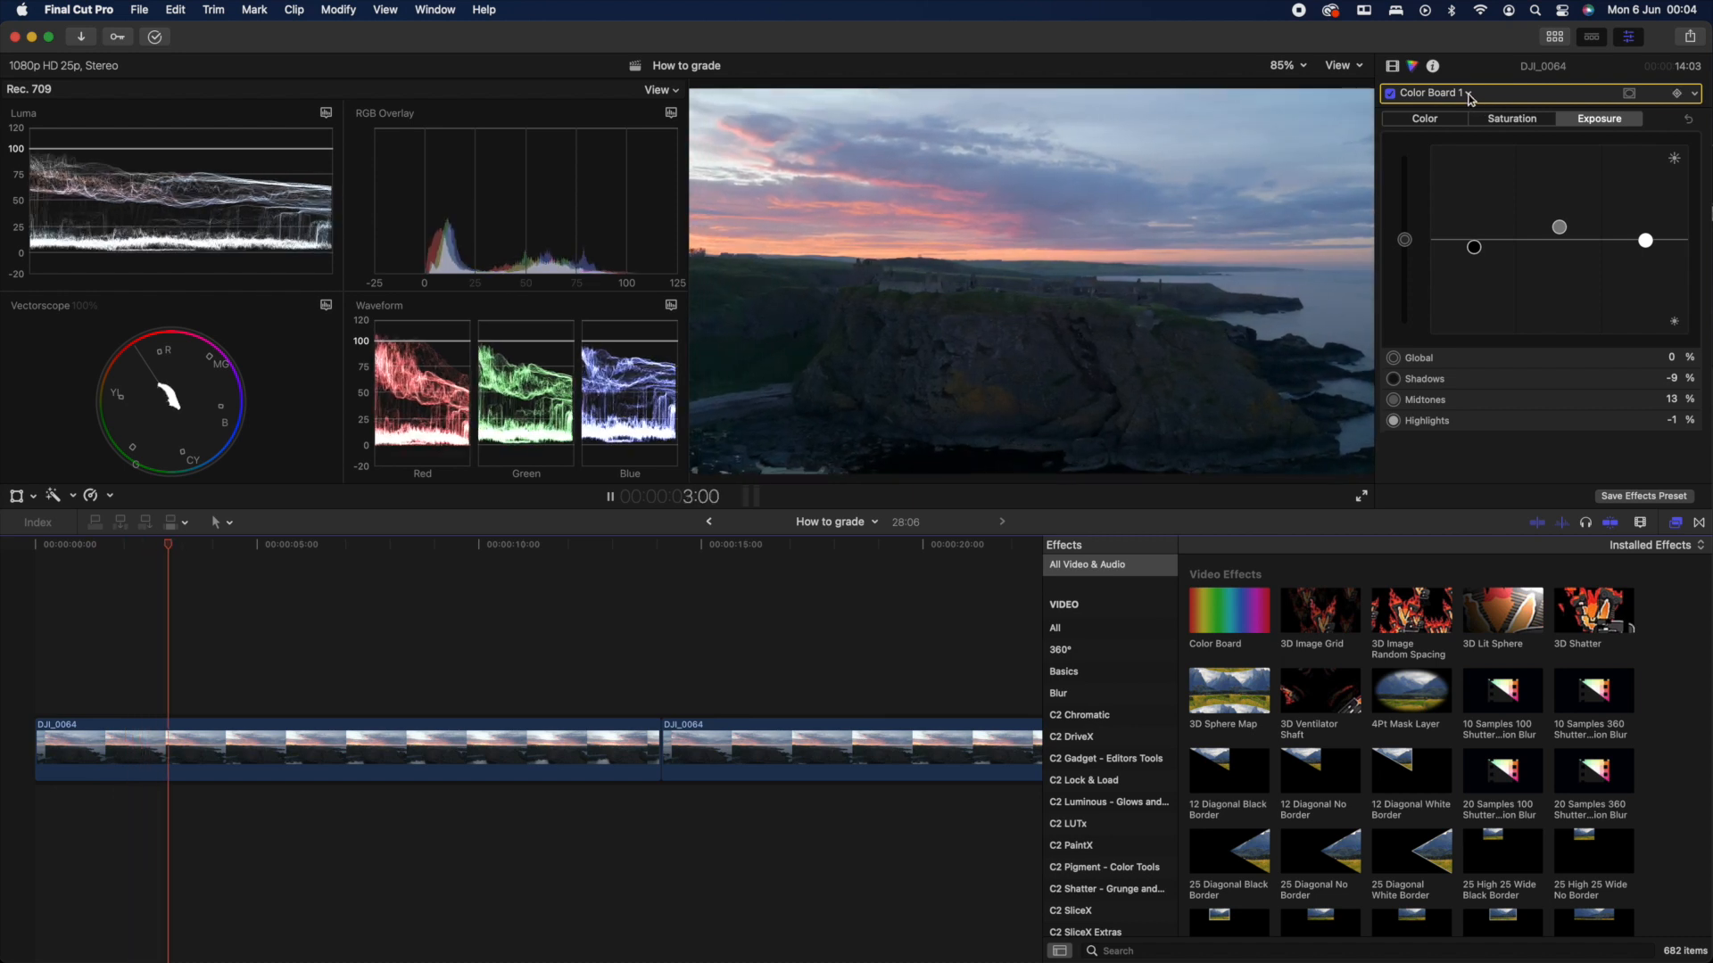
left_click(1445, 93)
left_click(1461, 148)
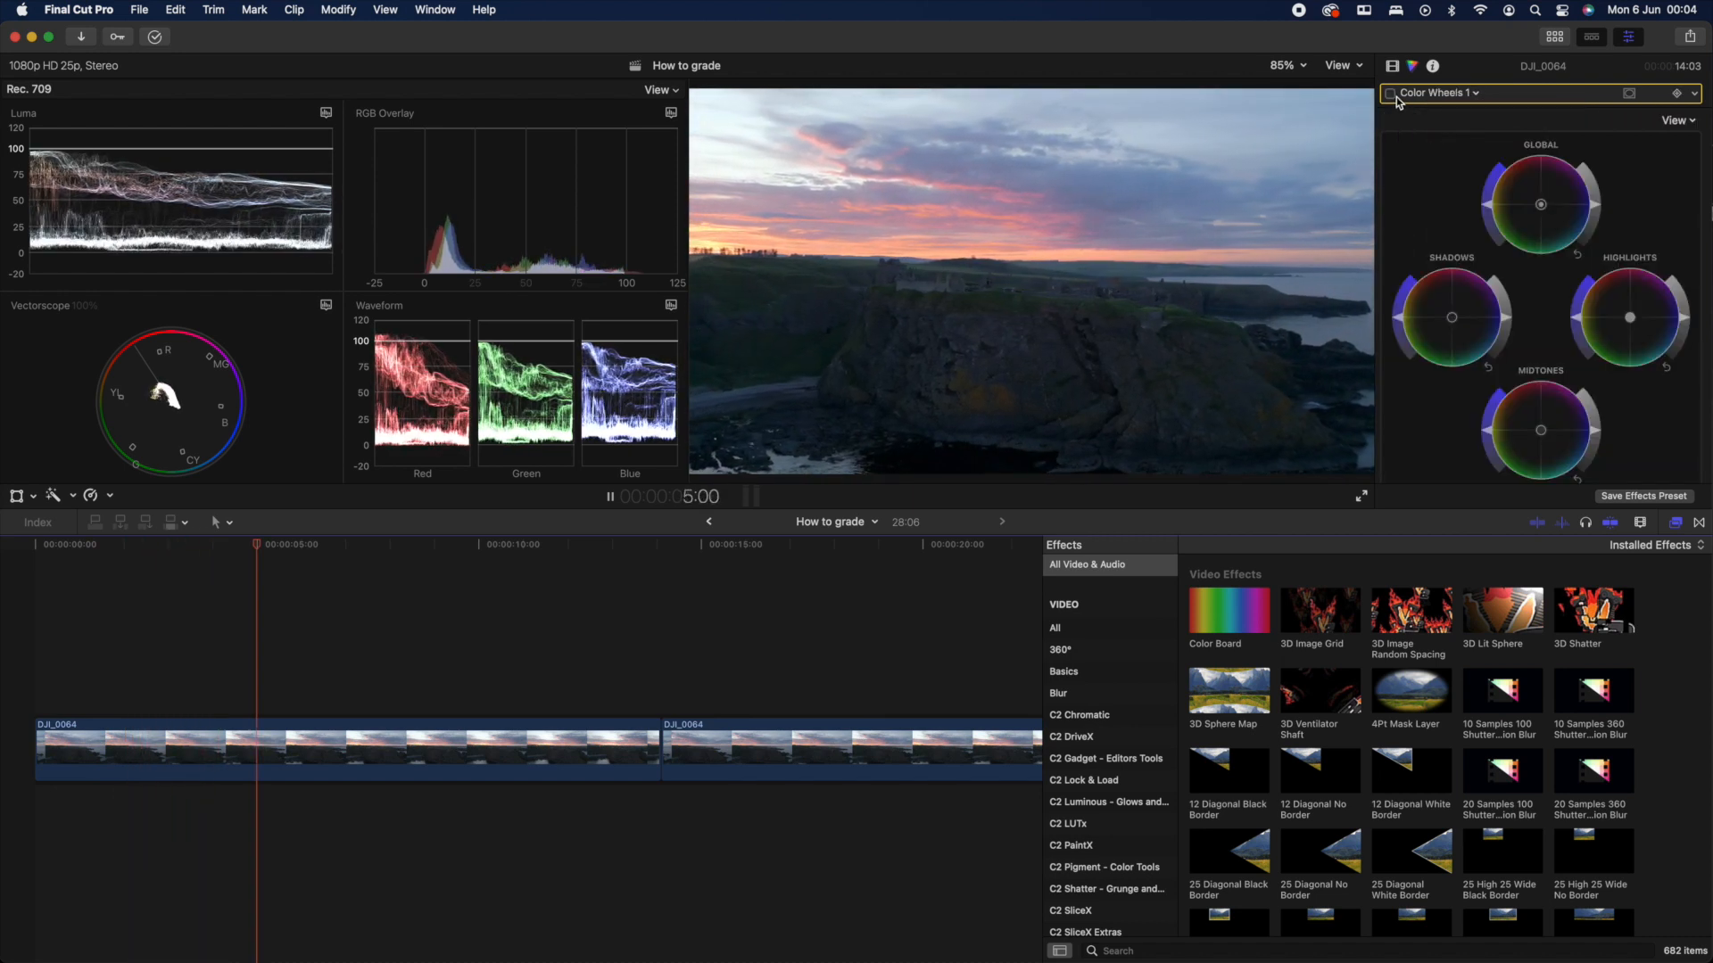
left_click(1410, 94)
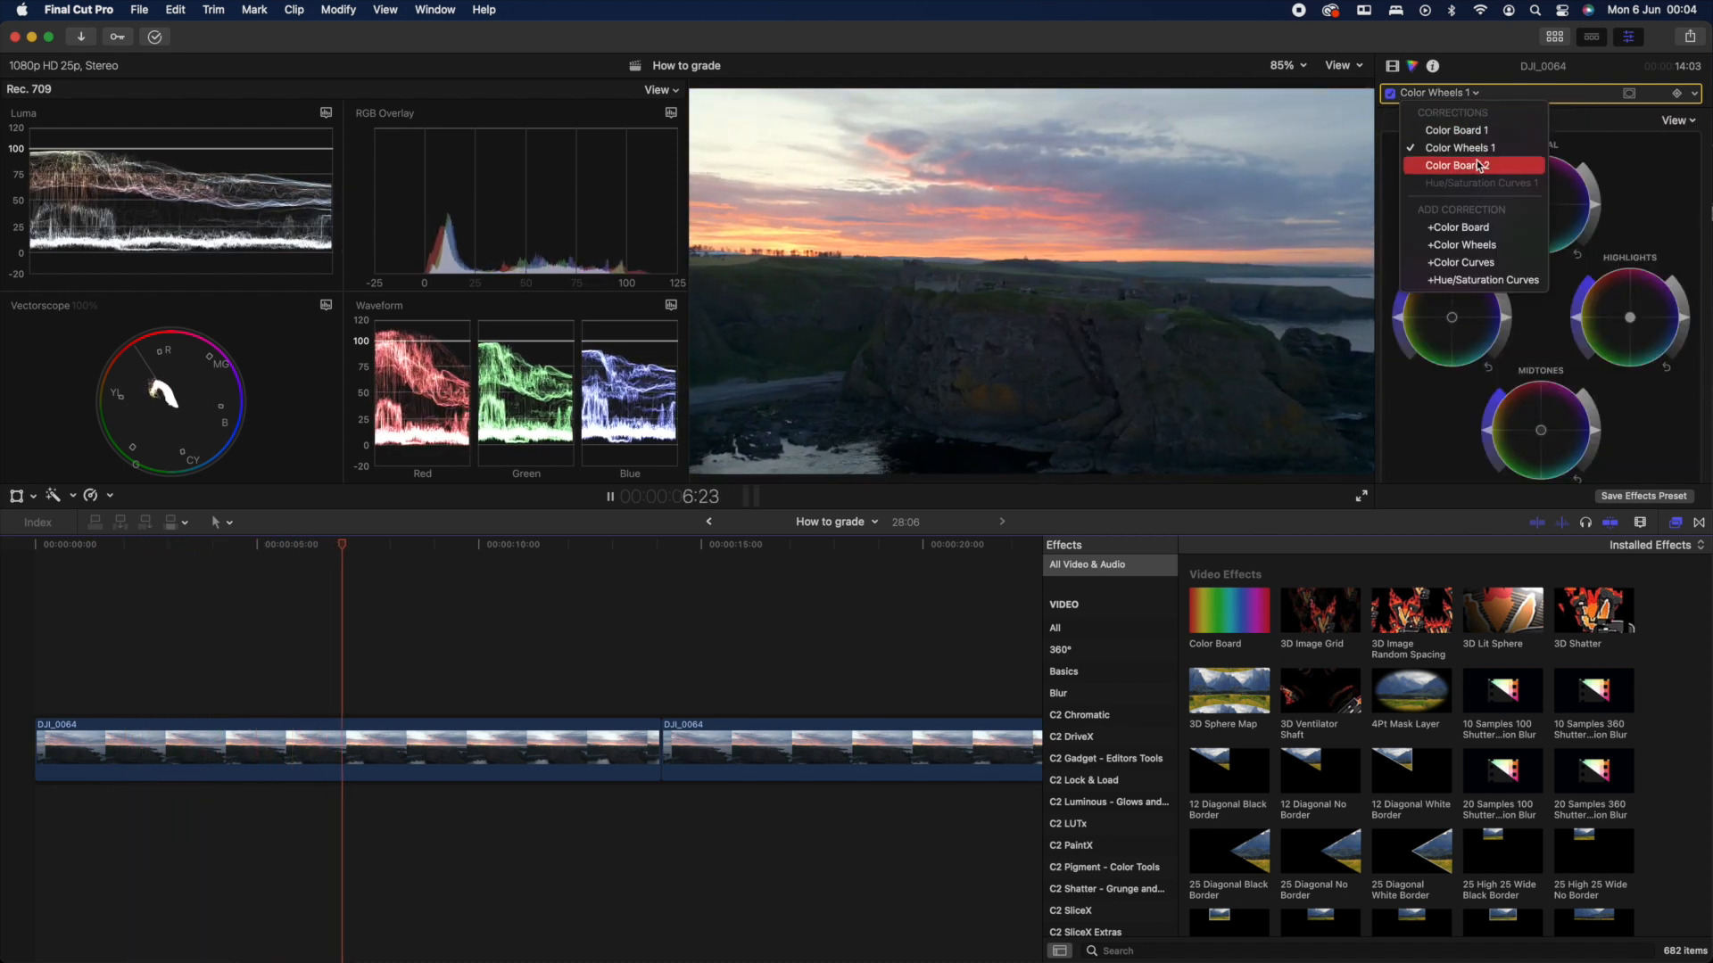
left_click(1475, 159)
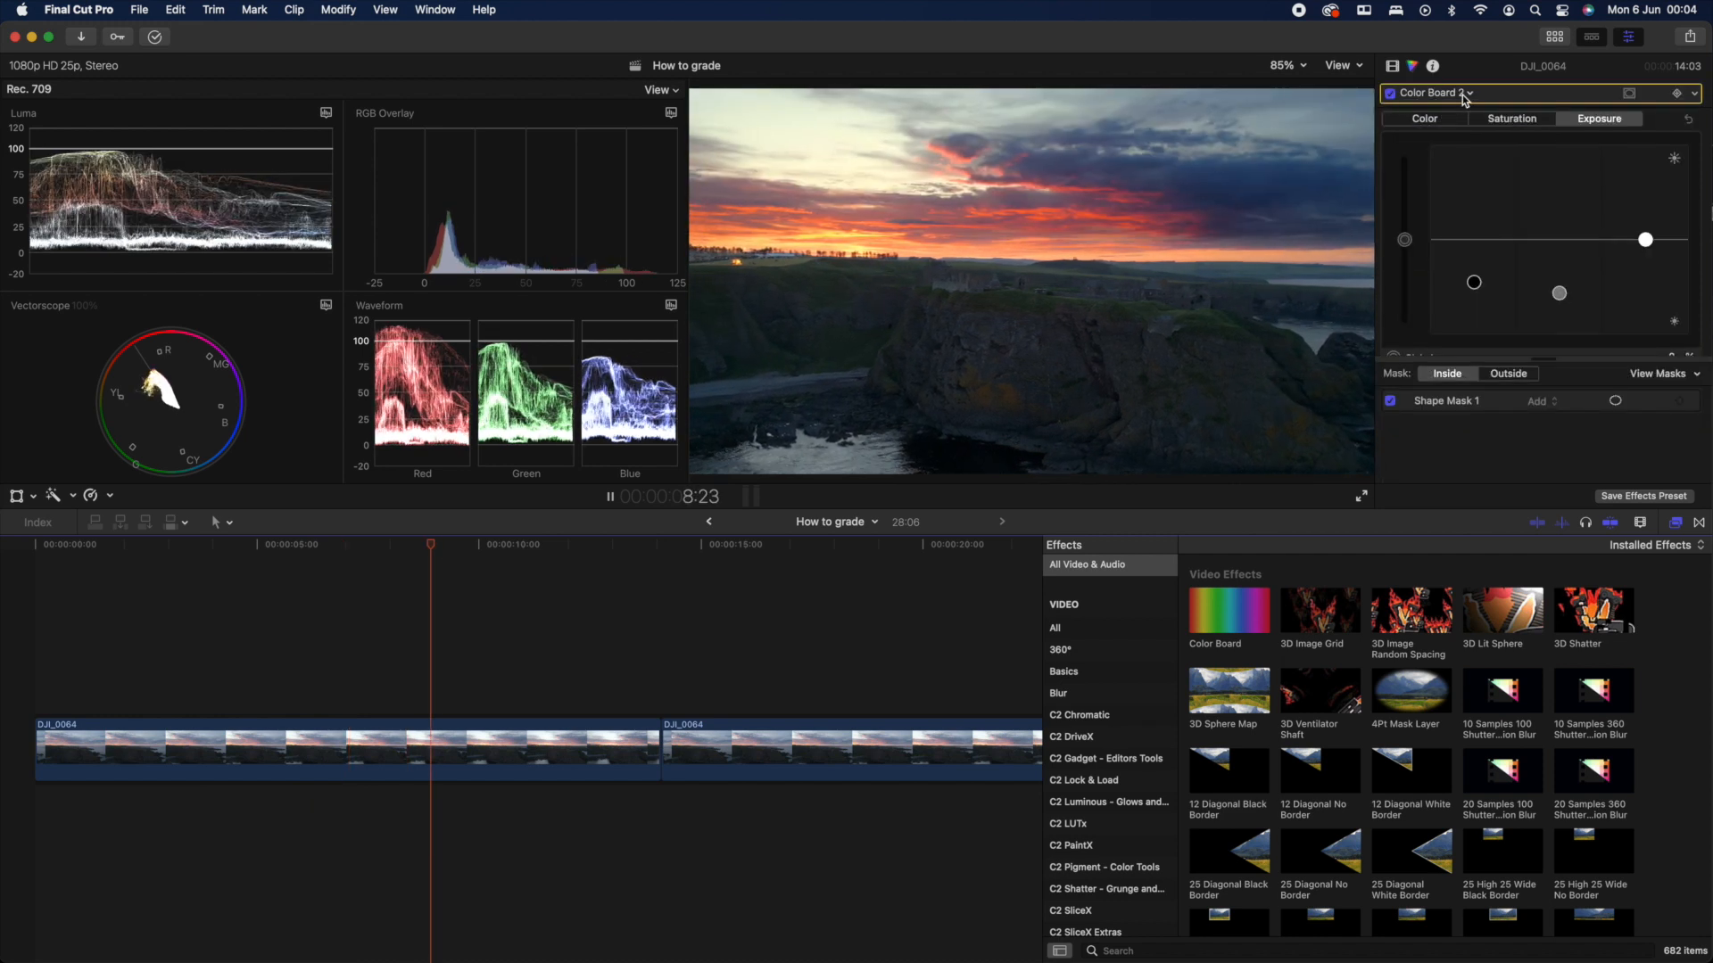
left_click(1467, 93)
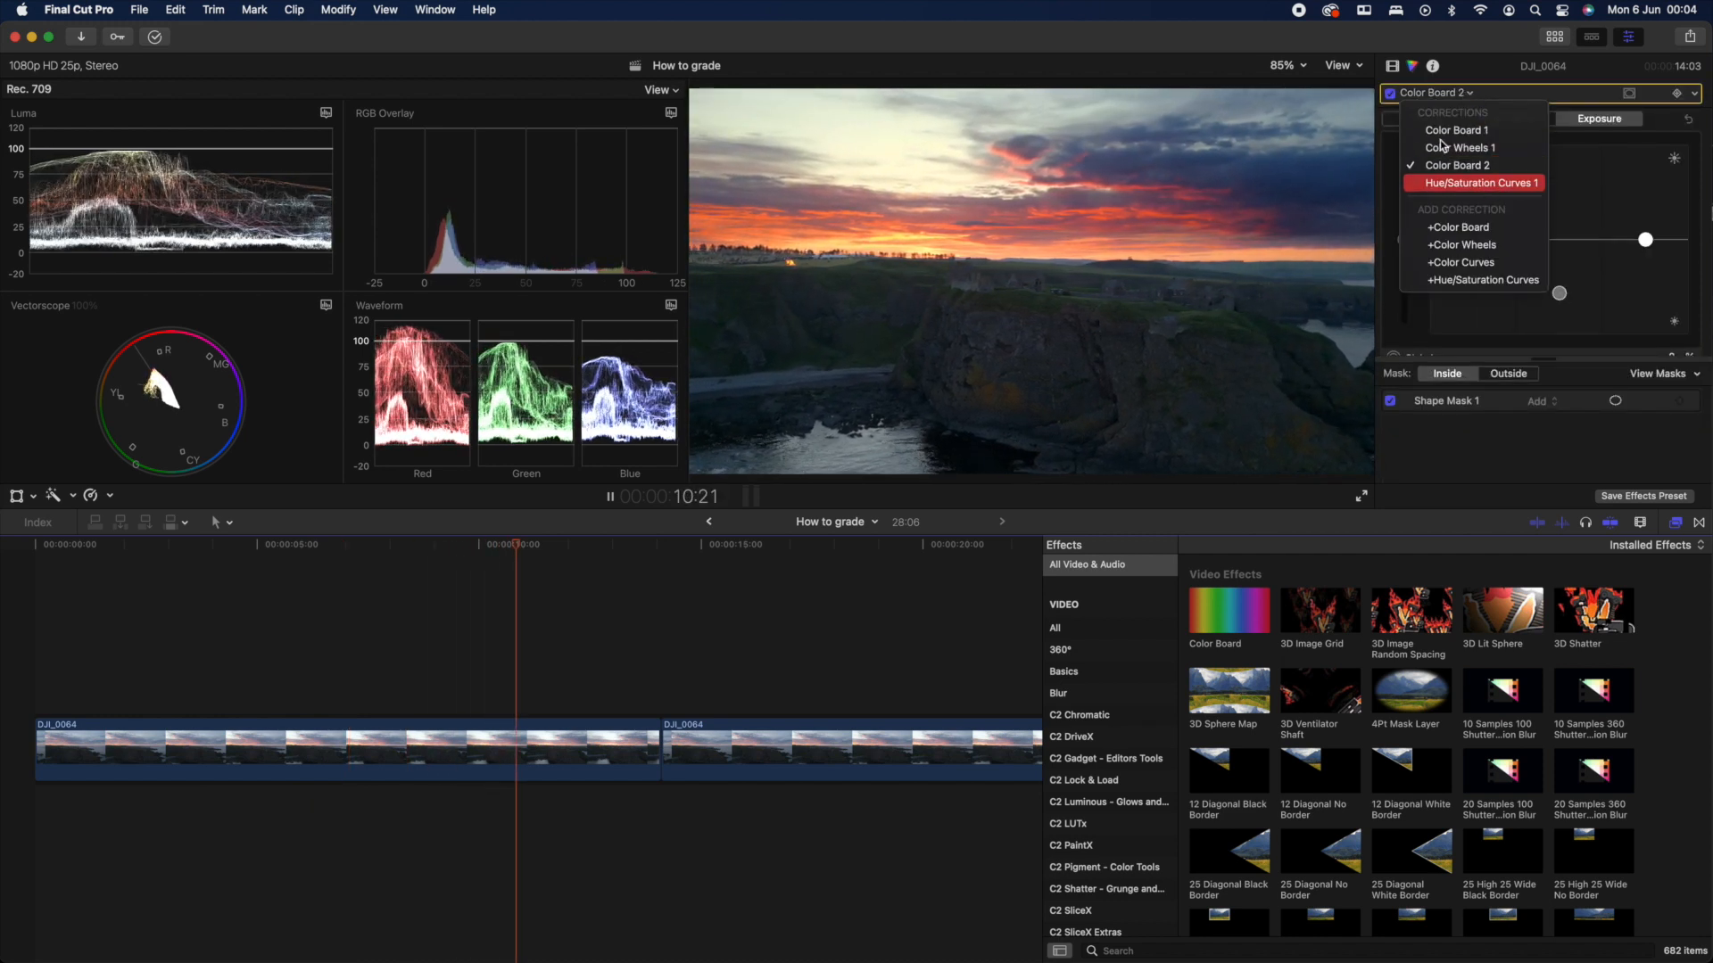
left_click(1468, 183)
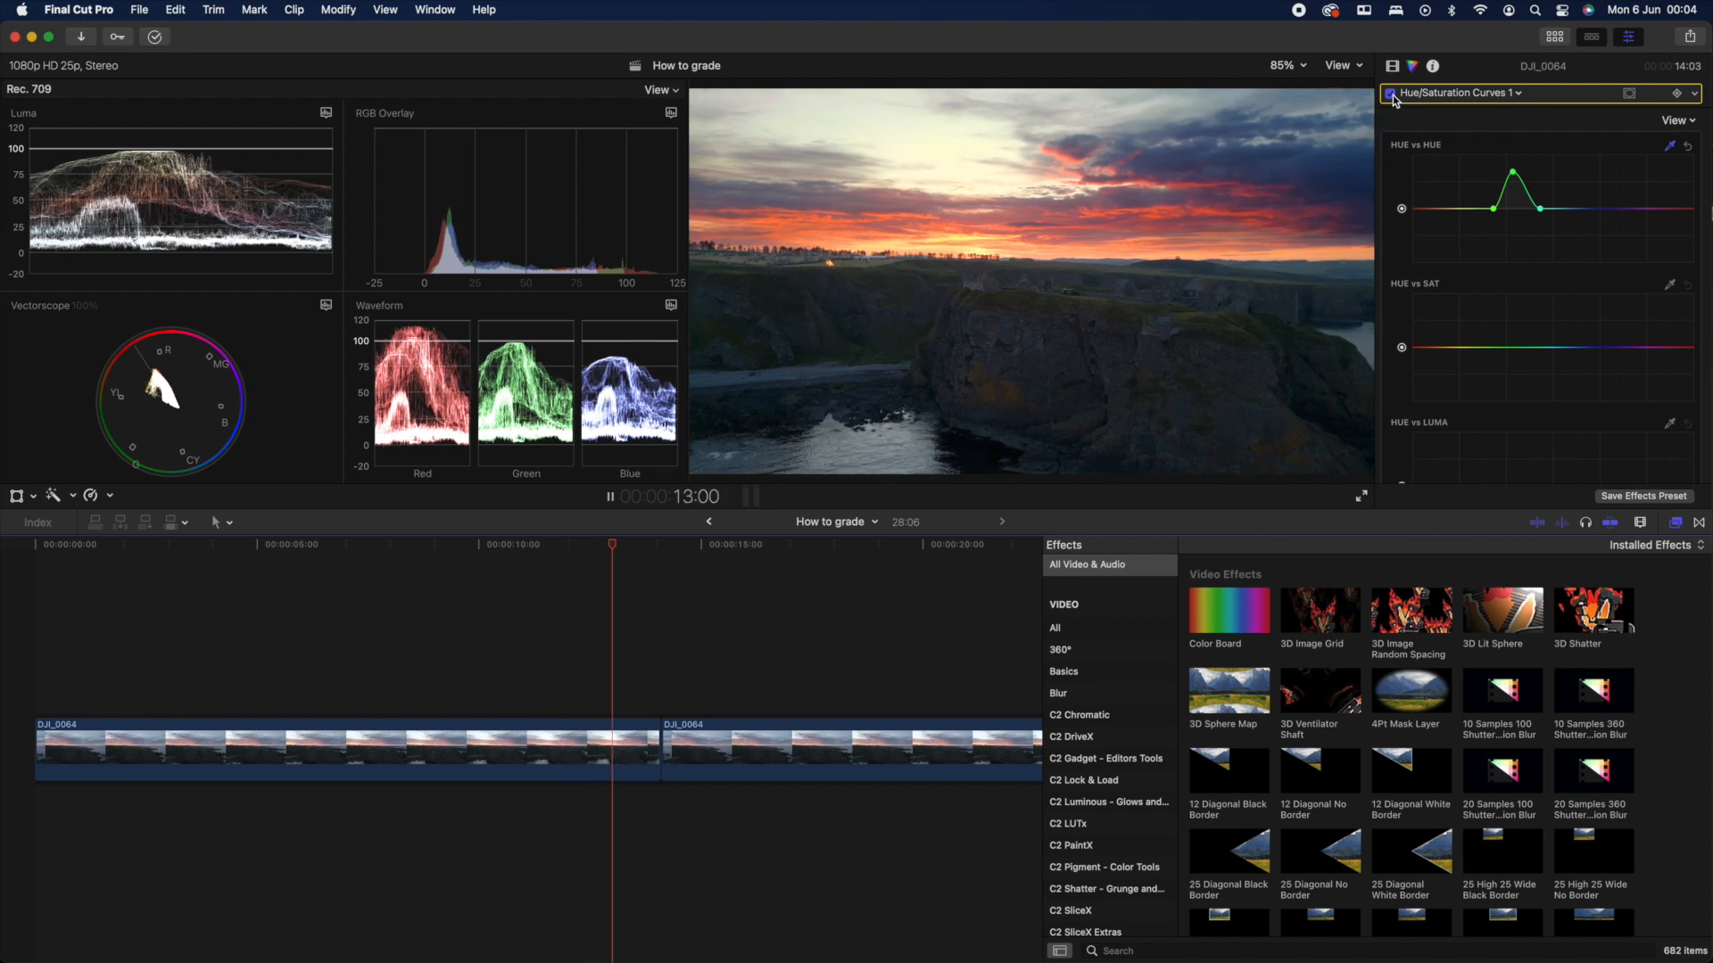
Play the fully graded first clip again from near its beginning and stop playback partway through.
left_click(130, 678)
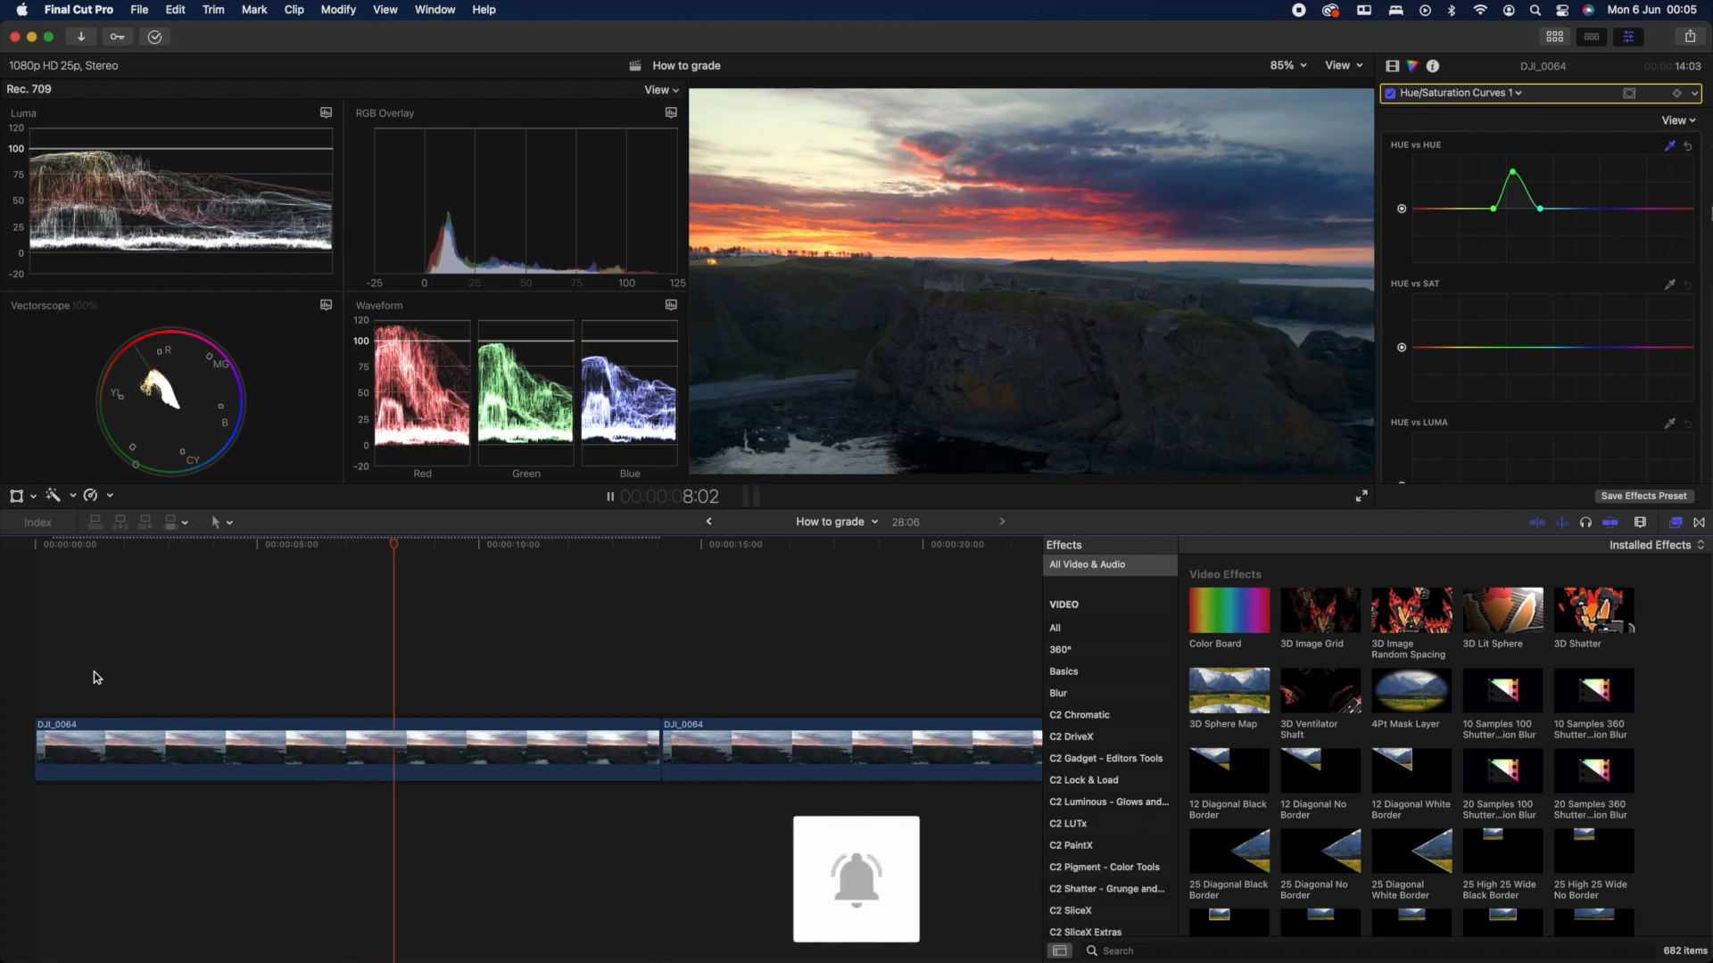
key("space")
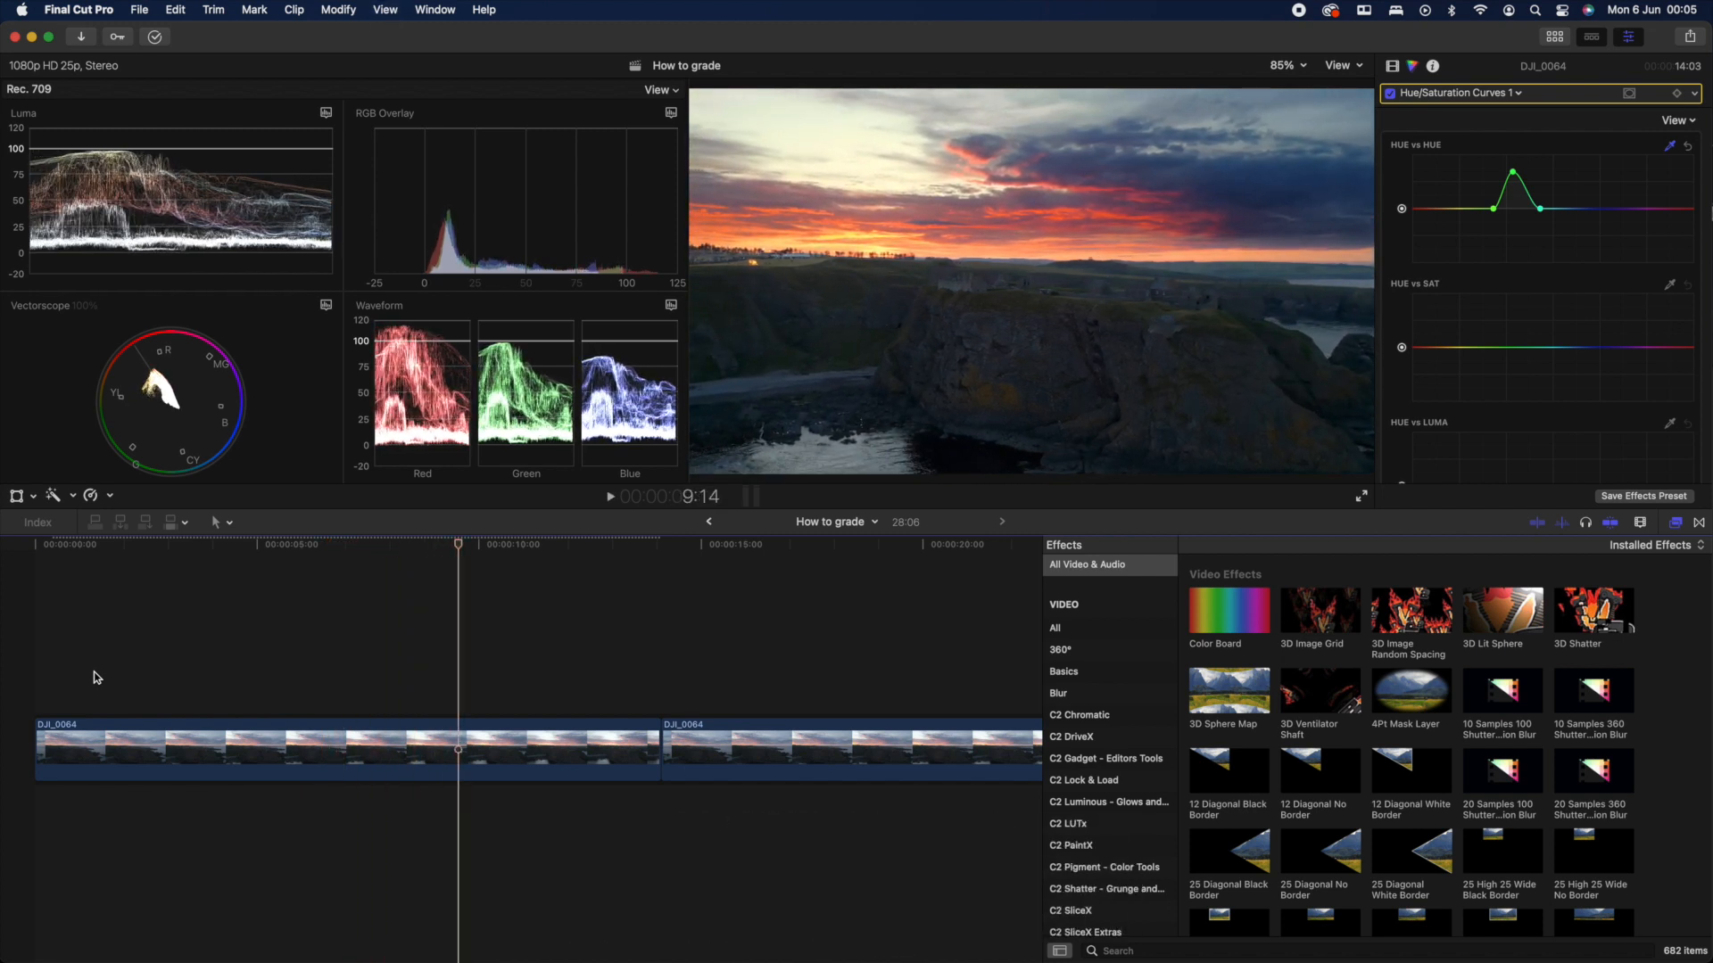